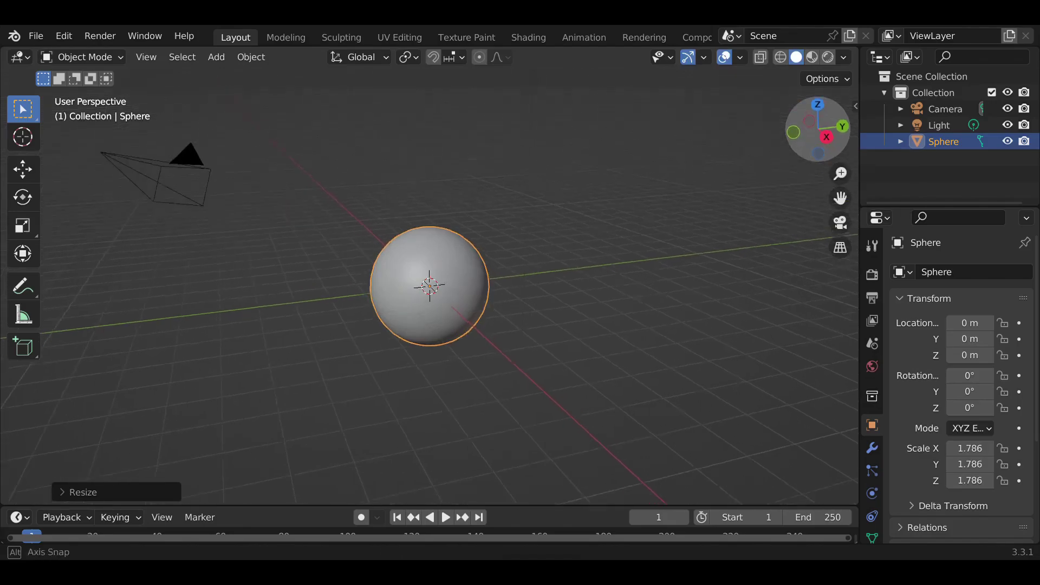
Step: Scale the sphere up uniformly to a scale of about 2.02
{"action": "key", "text": "s"}
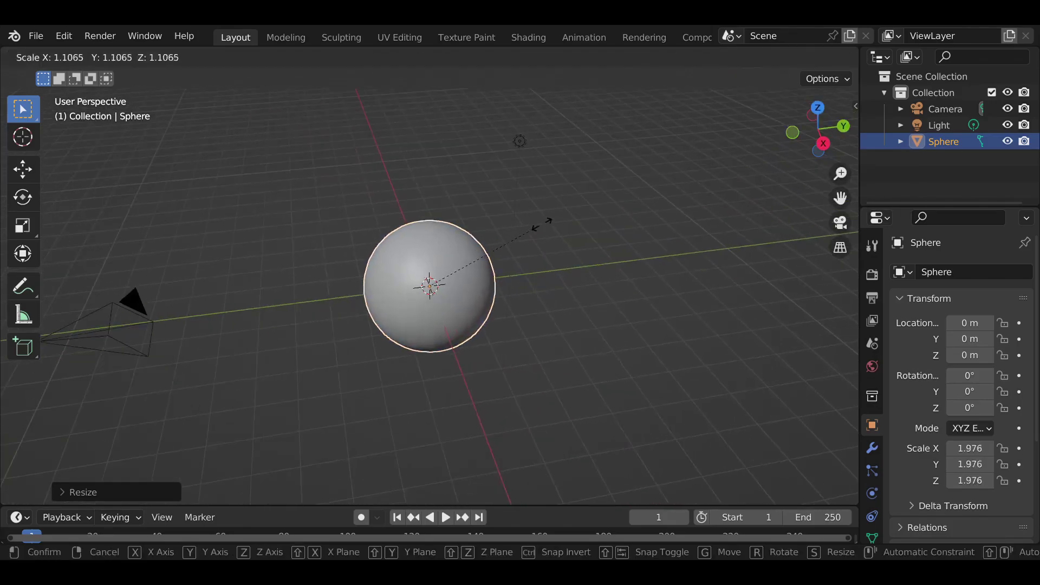
{"action": "left_click", "coordinate": [544, 230]}
Step: Add a cone mesh and move it straight up above the sphere to a Z location of about 3.84 m
{"action": "left_click", "coordinate": [216, 60]}
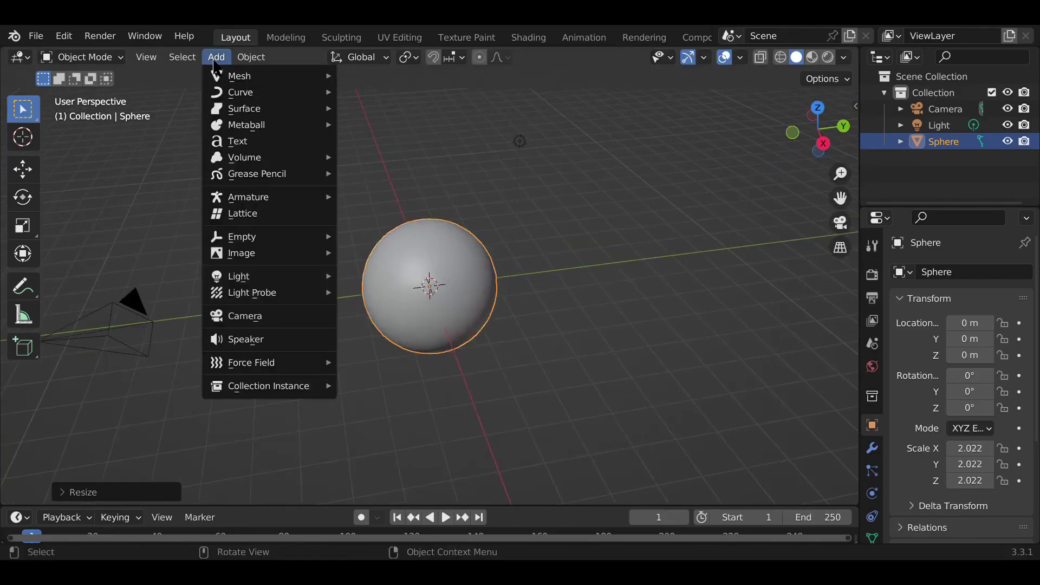
{"action": "mouse_move", "coordinate": [247, 76]}
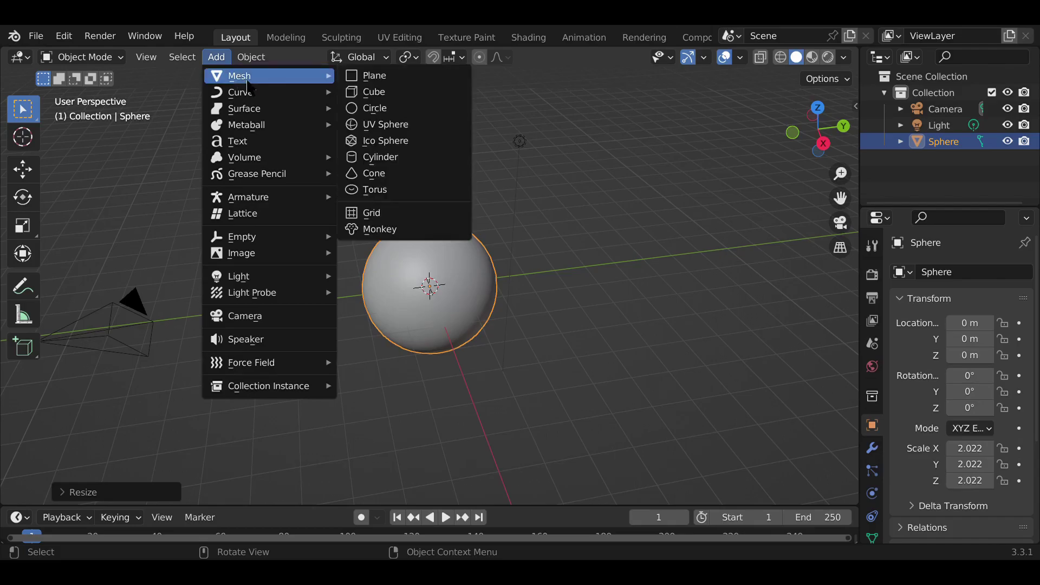
{"action": "left_click", "coordinate": [400, 174]}
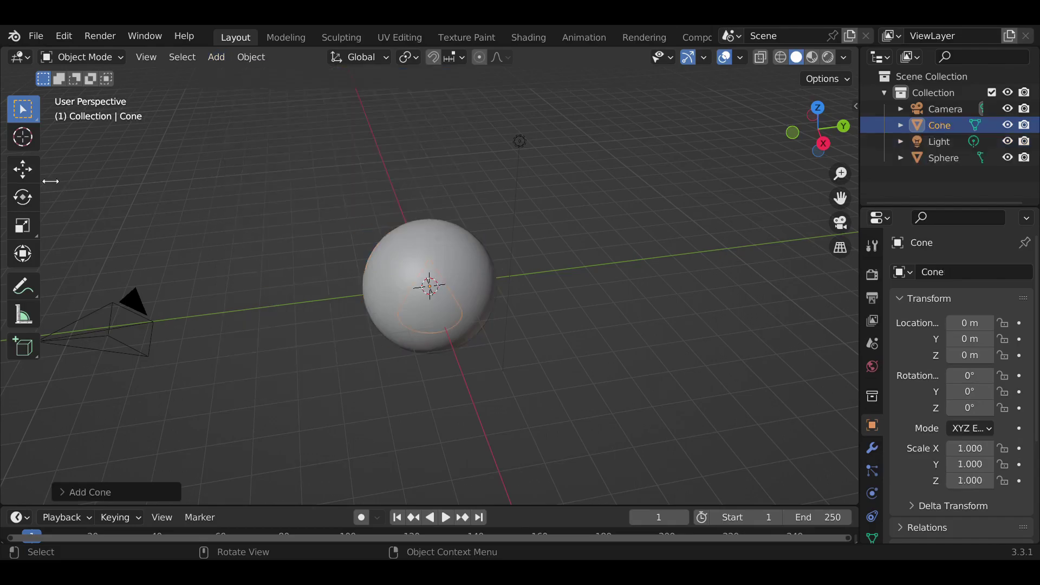
{"action": "left_click", "coordinate": [23, 170]}
{"action": "left_click_drag", "start_coordinate": [431, 238], "coordinate": [416, 110]}
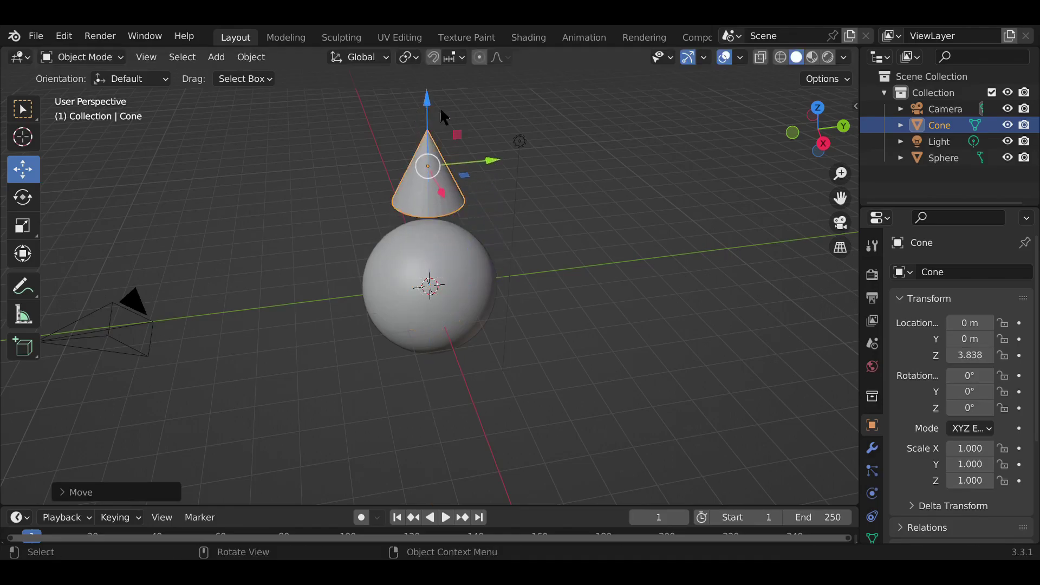
Step: Shrink the cone uniformly to a scale of about 0.34, and stretch it along Z to about 1.13 to form a narrow spike
{"action": "key", "text": "s"}
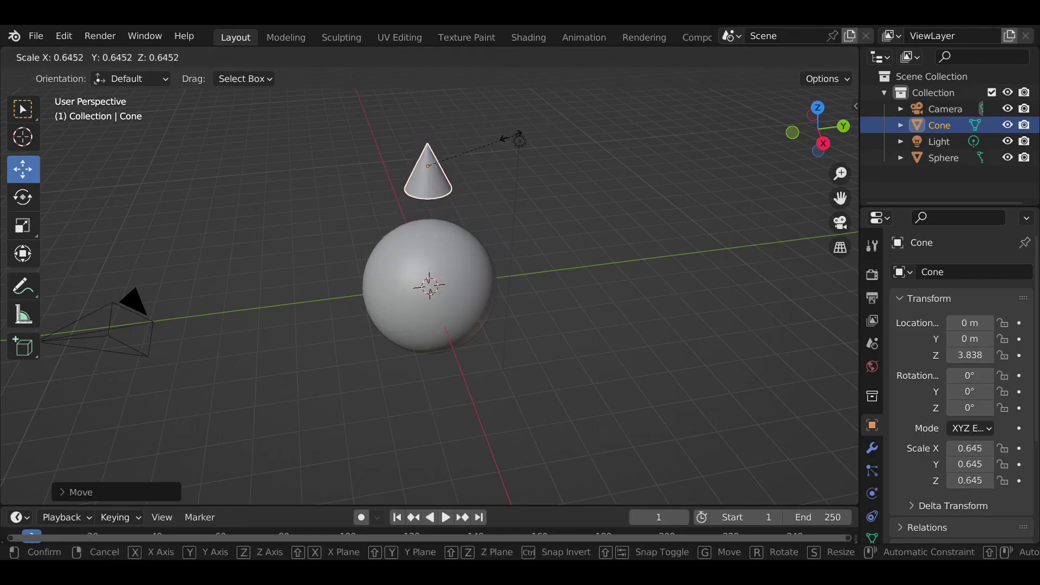
{"action": "left_click", "coordinate": [470, 142]}
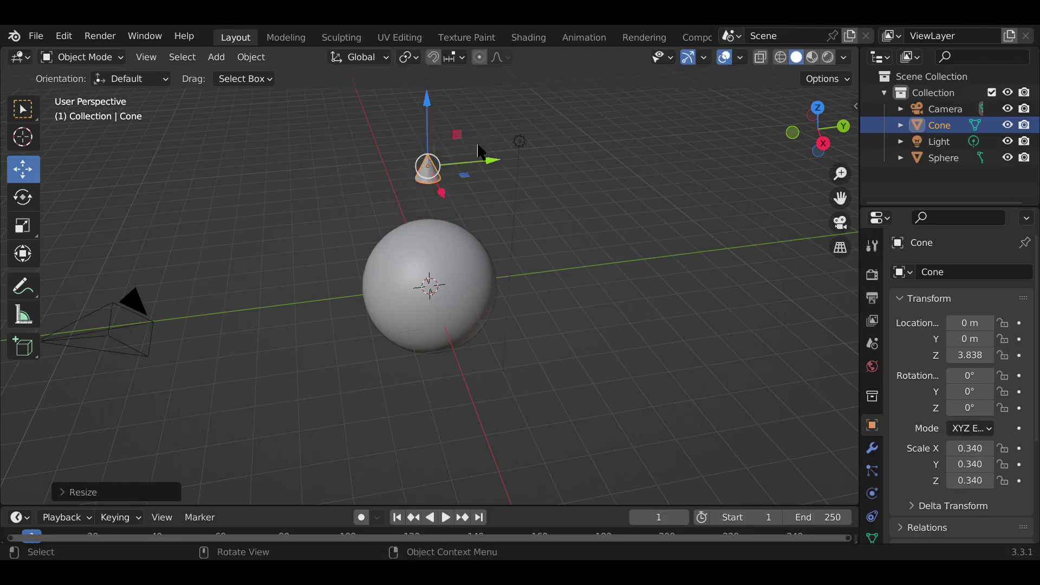
{"action": "left_click", "coordinate": [23, 232]}
{"action": "left_click_drag", "start_coordinate": [426, 103], "coordinate": [378, 388]}
Step: Lower the cone along Z to about 2.94 m so its base sinks slightly into the top of the sphere
{"action": "left_click", "coordinate": [32, 172]}
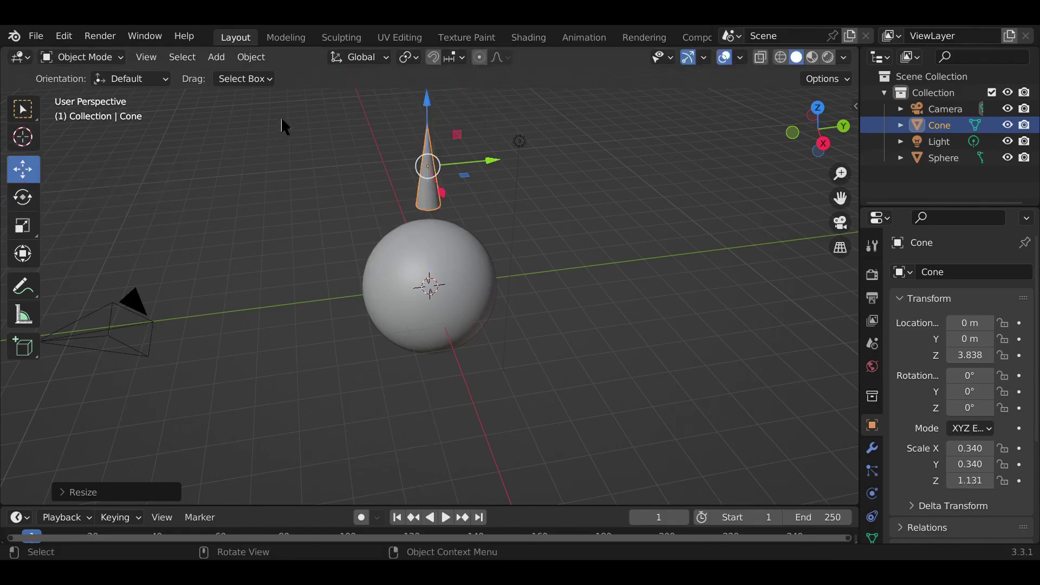
{"action": "left_click_drag", "start_coordinate": [425, 111], "coordinate": [434, 137]}
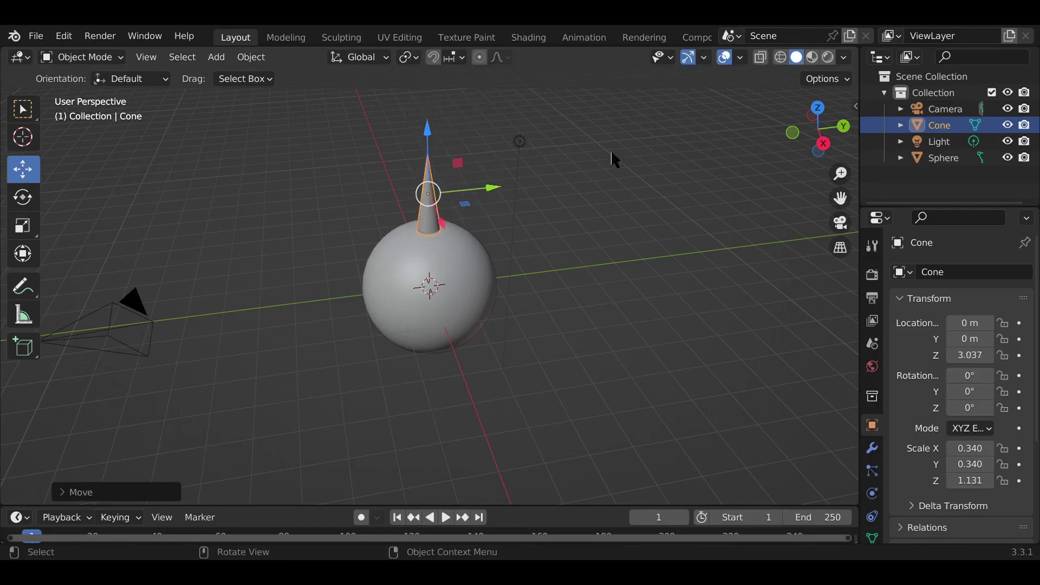
{"action": "left_click", "coordinate": [824, 145]}
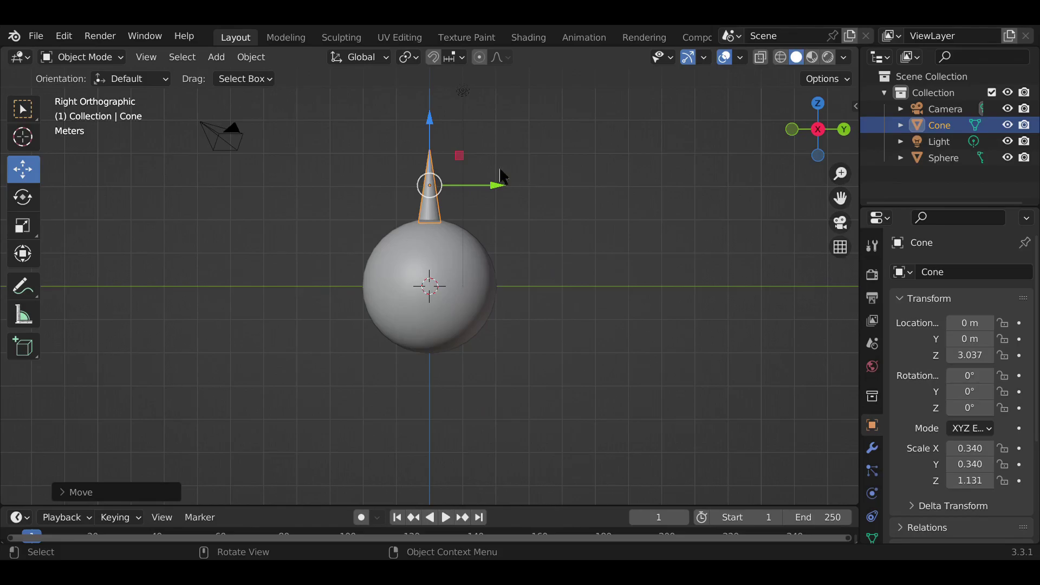
{"action": "left_click", "coordinate": [558, 217]}
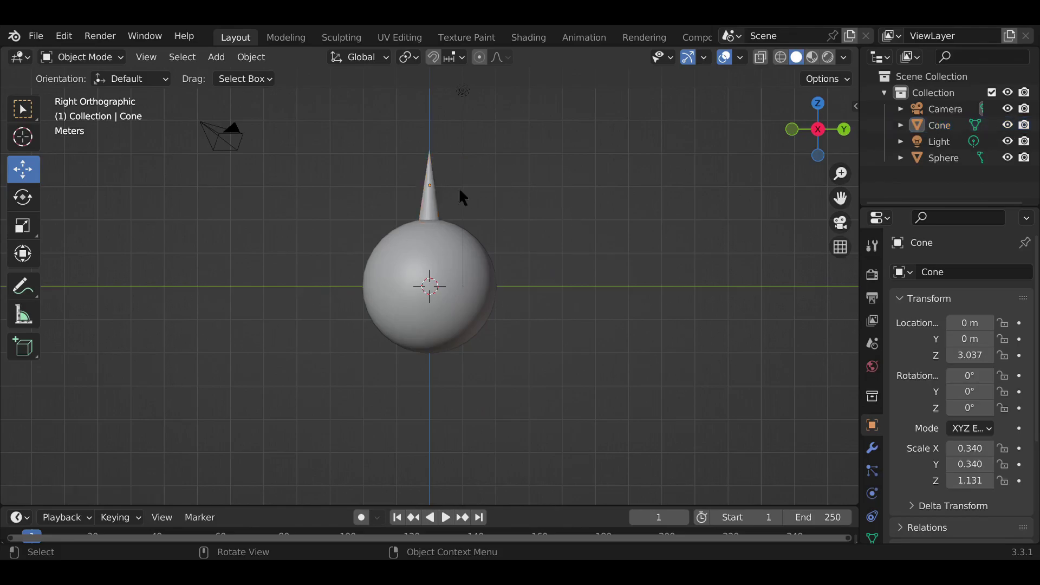
{"action": "left_click", "coordinate": [436, 195]}
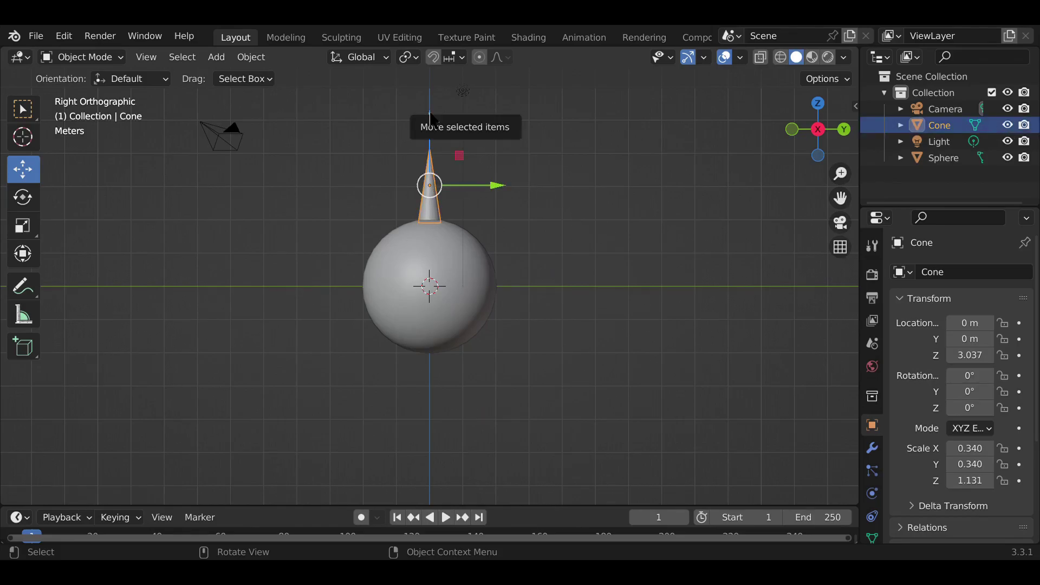
{"action": "left_click_drag", "start_coordinate": [431, 125], "coordinate": [431, 132]}
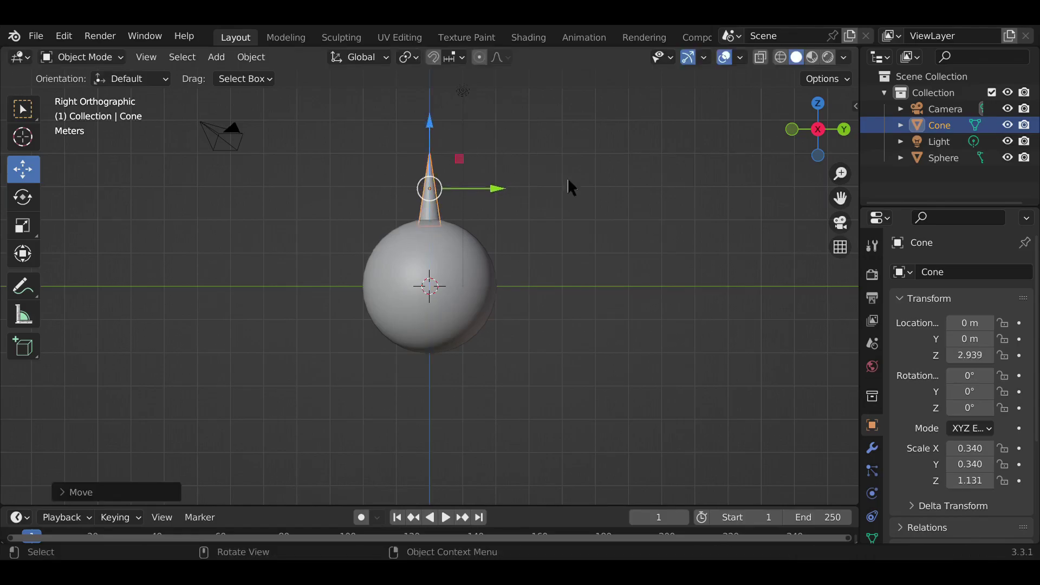
Step: Copy the cone, rotate the copy about 180° and move it down to the sphere's underside at Z about -2.86 m
{"action": "key", "text": "ctrl+c"}
{"action": "key", "text": "ctrl+v"}
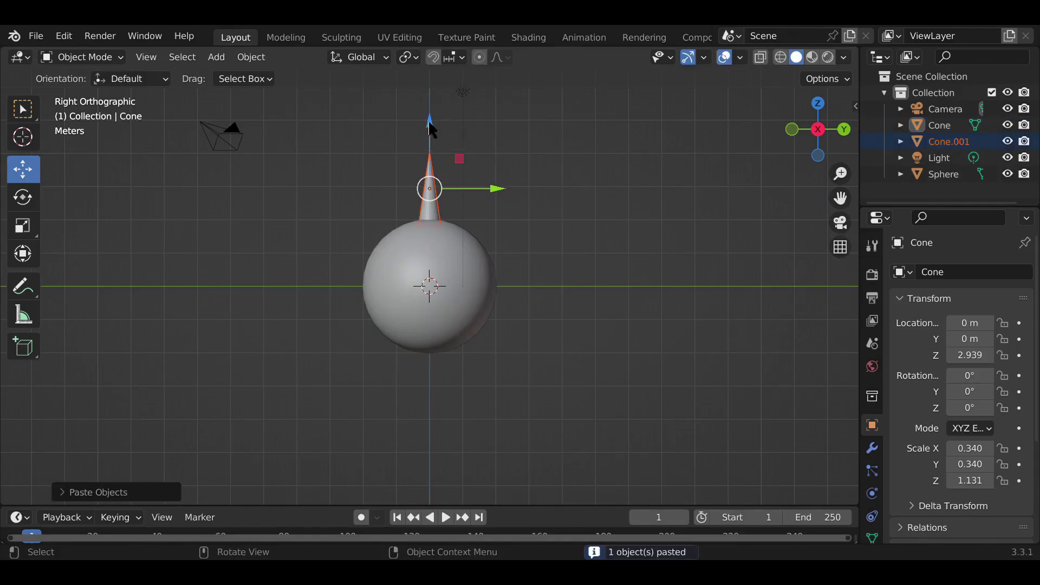
{"action": "key", "text": "r"}
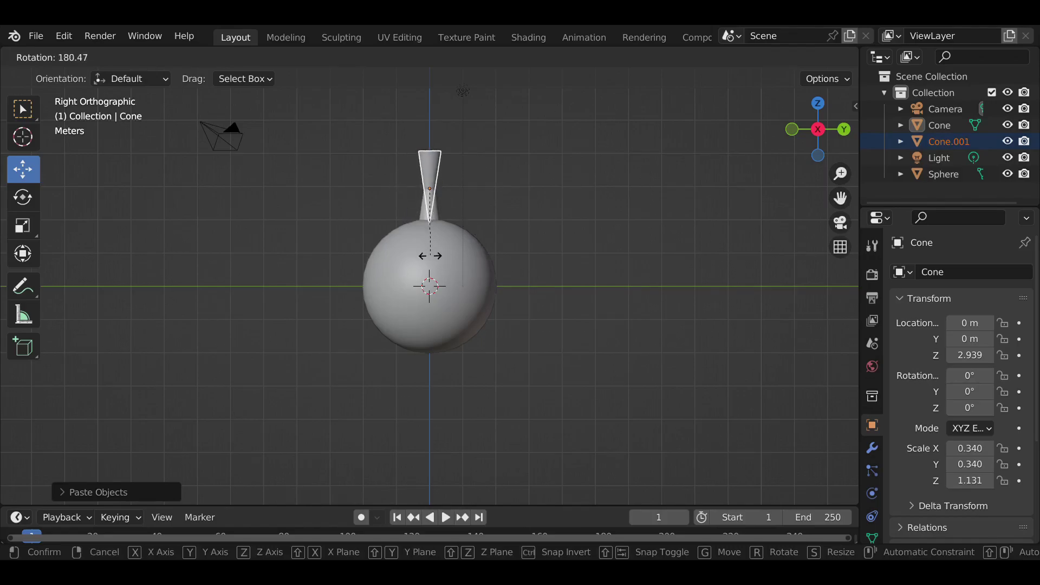
{"action": "left_click", "coordinate": [430, 255]}
{"action": "left_click_drag", "start_coordinate": [433, 135], "coordinate": [440, 331]}
{"action": "left_click", "coordinate": [590, 334]}
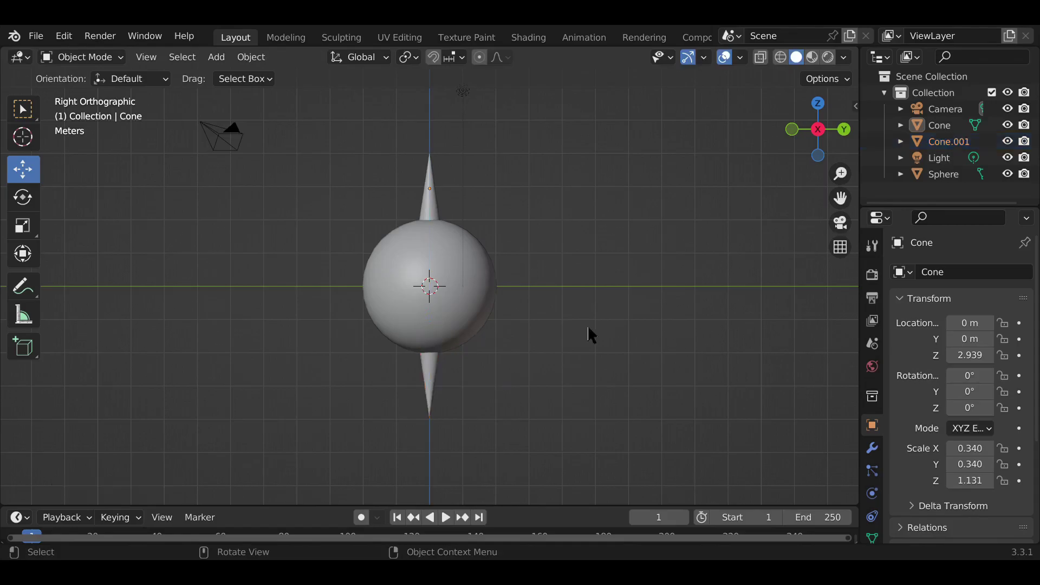
Step: Copy both vertical cones and rotate the copies about -90° in the right view so they point along the Y axis
{"action": "left_click_drag", "start_coordinate": [807, 143], "coordinate": [824, 138]}
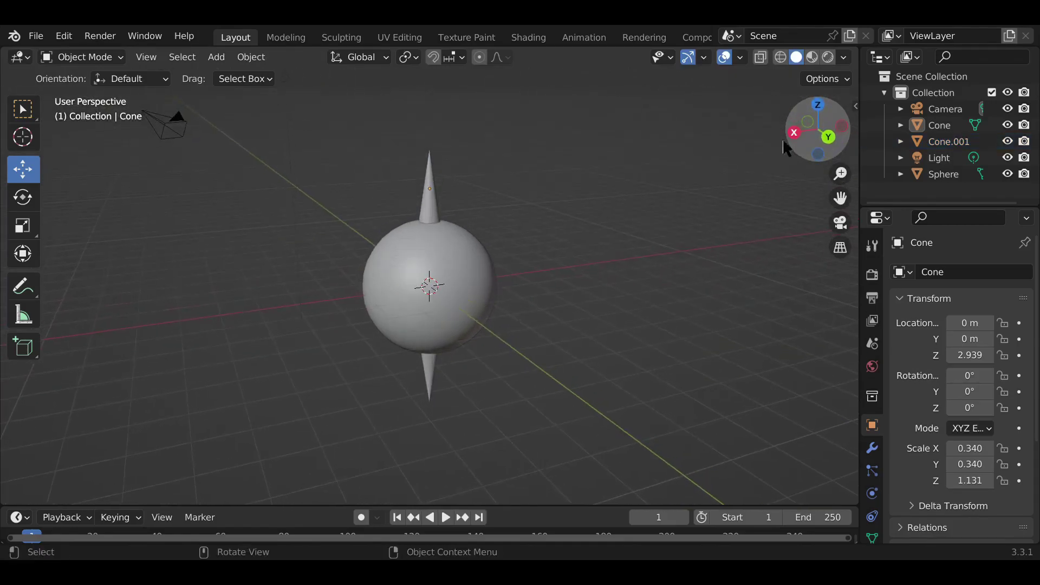
{"action": "left_click", "coordinate": [433, 209]}
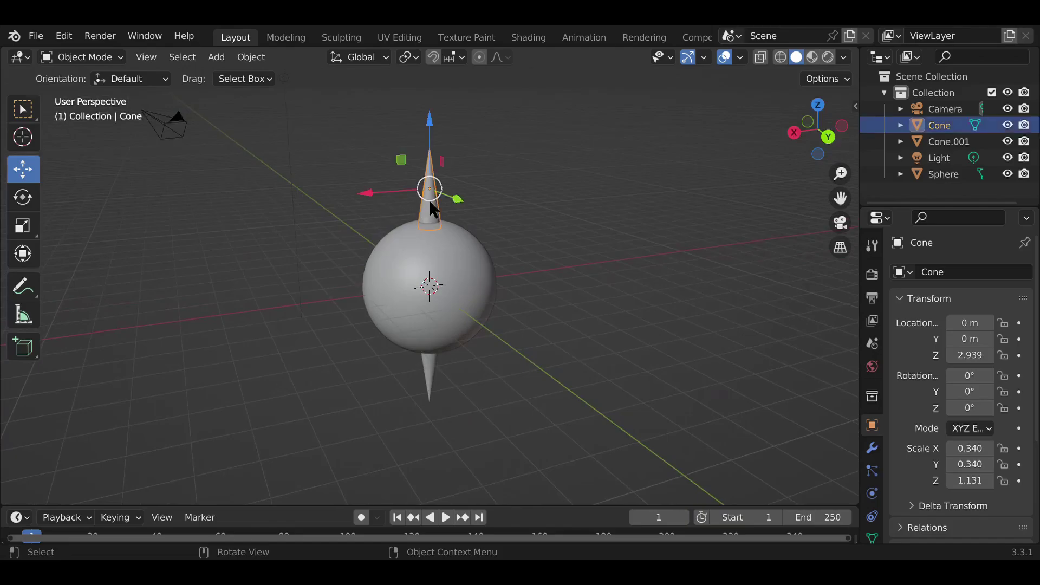
{"action": "left_click", "coordinate": [431, 389], "text": "shift"}
{"action": "key", "text": "ctrl+c"}
{"action": "key", "text": "ctrl+v"}
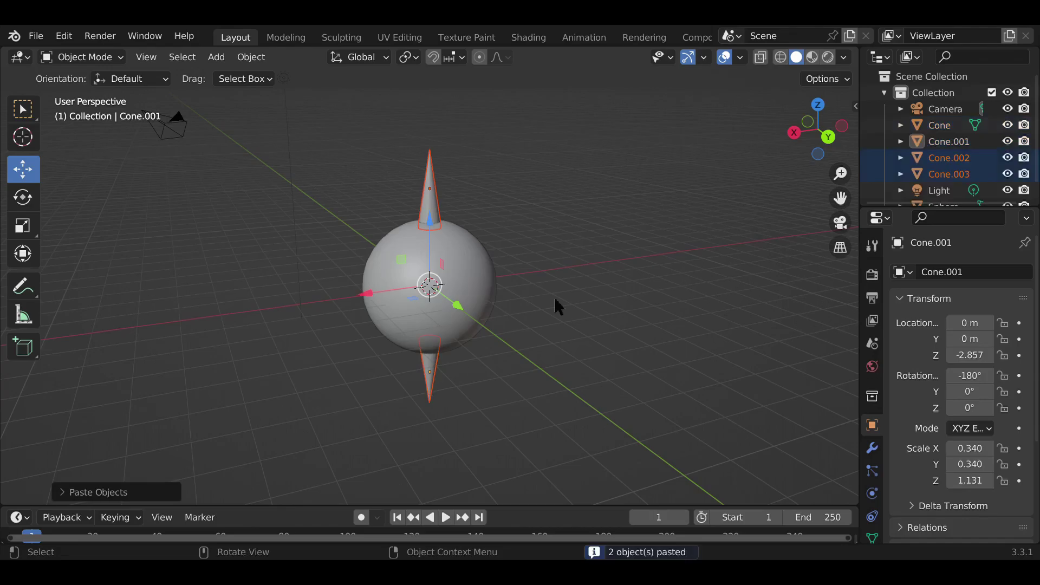
{"action": "left_click", "coordinate": [794, 132]}
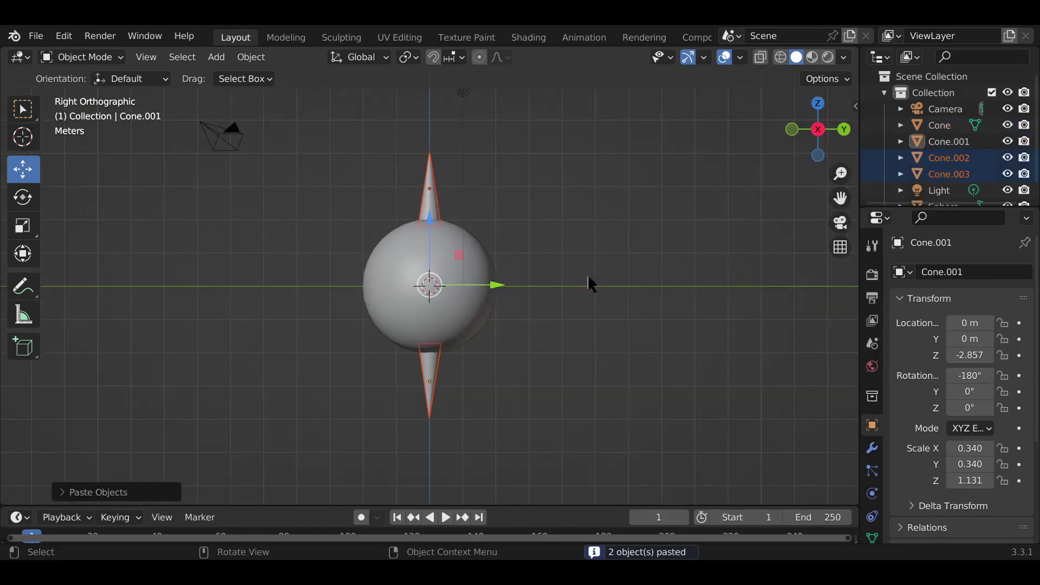
{"action": "key", "text": "r"}
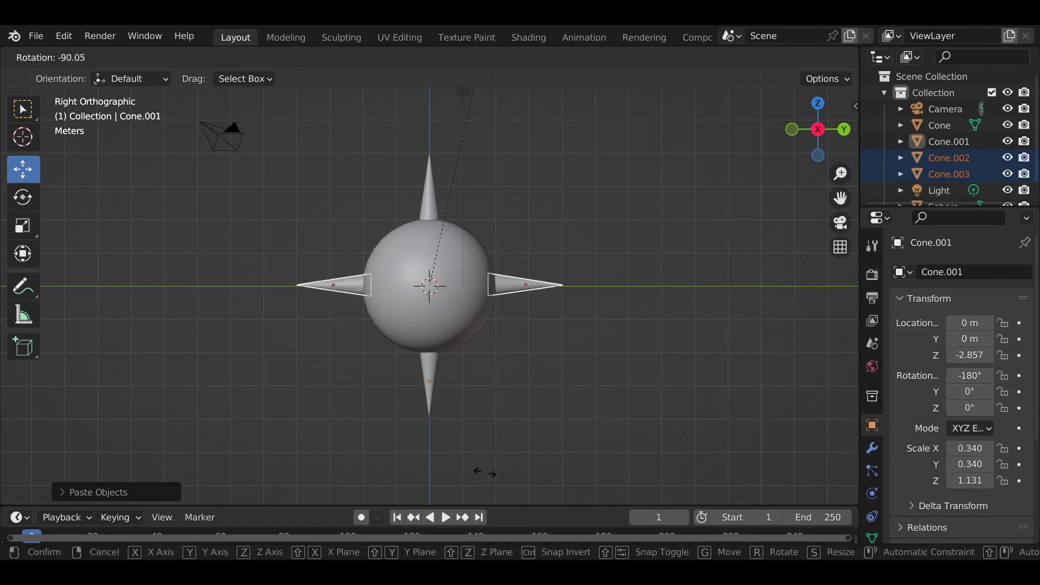
{"action": "left_click", "coordinate": [484, 474]}
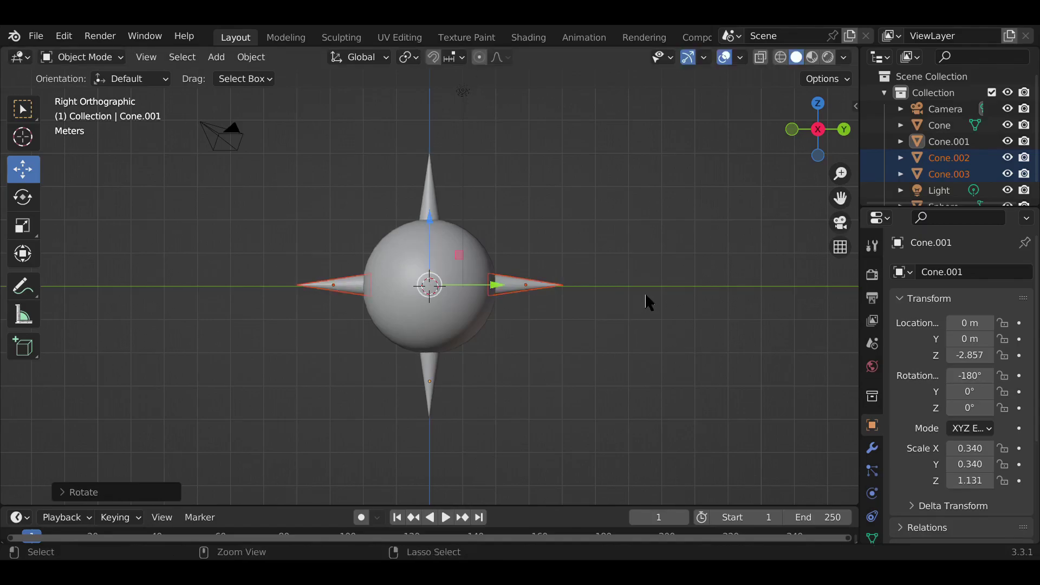
Step: Copy the two Y-axis cones and rotate the copies about 90° in the top view so they point along the X axis
{"action": "key", "text": "ctrl+c"}
{"action": "key", "text": "ctrl+v"}
{"action": "left_click", "coordinate": [817, 104]}
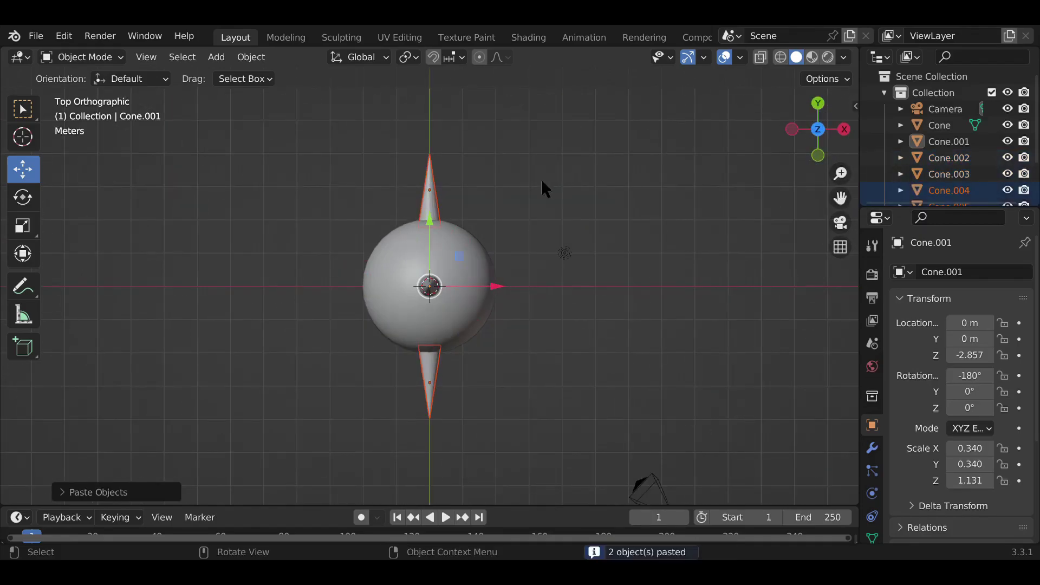
{"action": "key", "text": "r"}
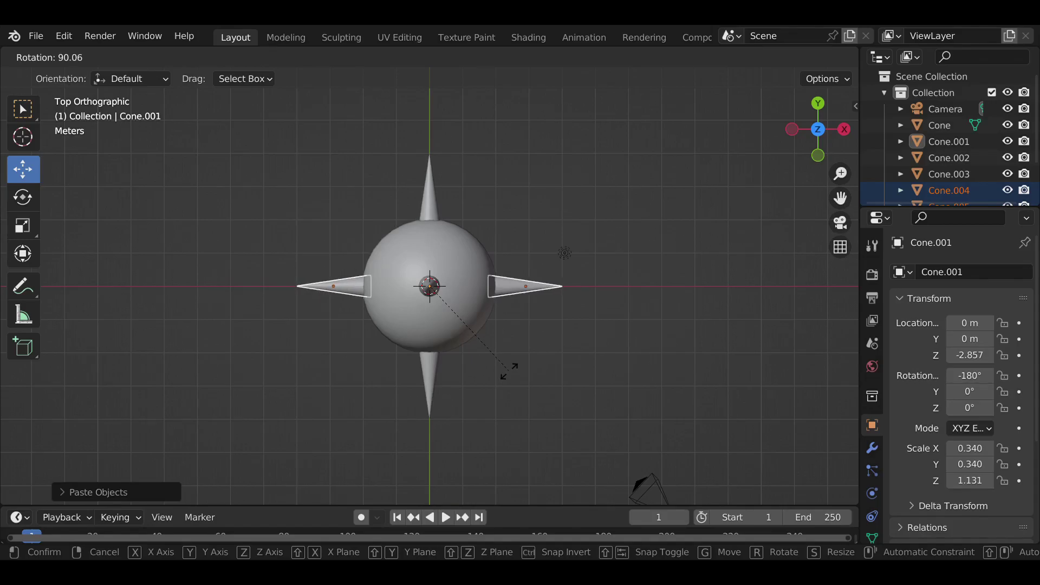
{"action": "left_click", "coordinate": [509, 372]}
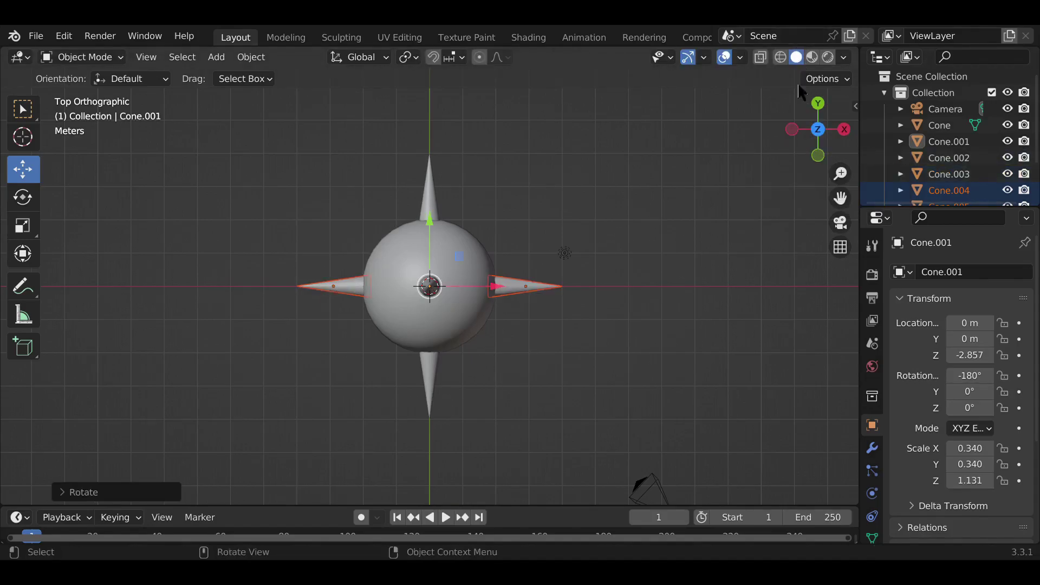
Step: Delete the cone on the sphere's positive X side
{"action": "mouse_move", "coordinate": [798, 138]}
{"action": "left_mouse_down"}
{"action": "mouse_move", "coordinate": [817, 190]}
{"action": "mouse_move", "coordinate": [801, 136]}
{"action": "left_mouse_up"}
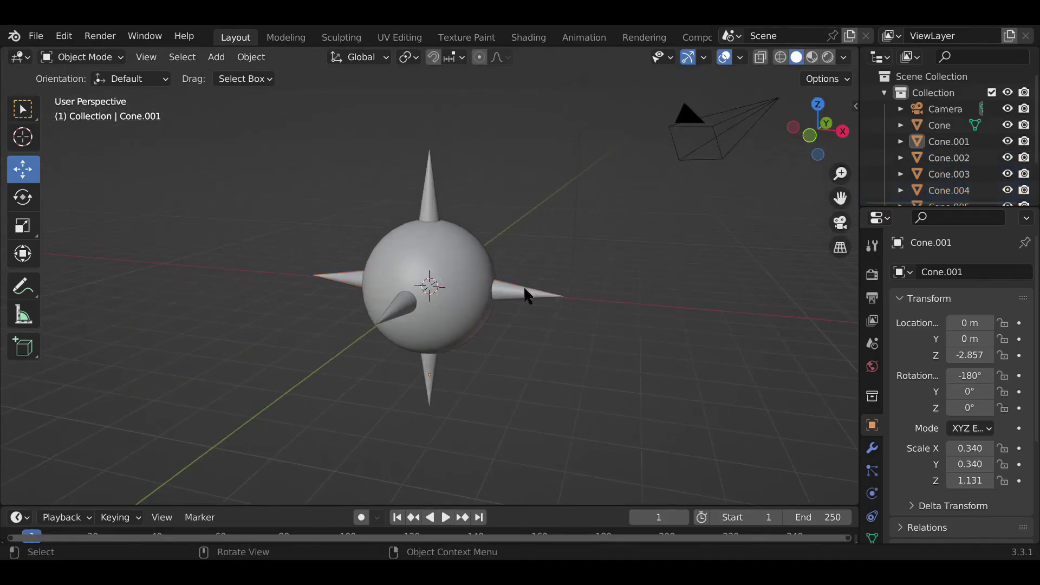
{"action": "left_click", "coordinate": [509, 296]}
{"action": "key", "text": "Delete"}
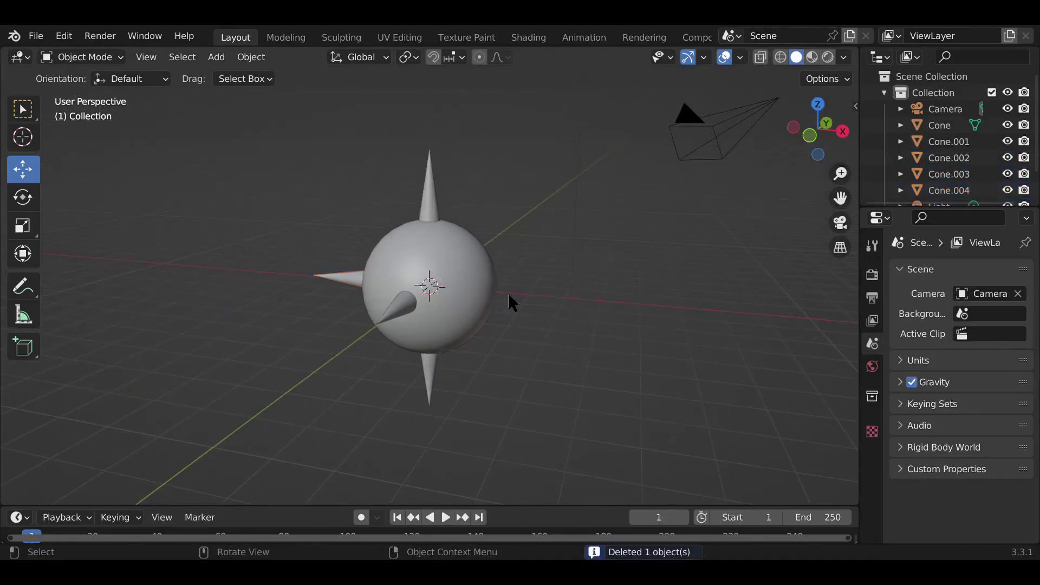
Step: Add a cylinder mesh and move it along X to about 4.54 m, clear of the sphere's side without a spike
{"action": "mouse_move", "coordinate": [788, 133]}
{"action": "left_mouse_down"}
{"action": "mouse_move", "coordinate": [750, 154]}
{"action": "mouse_move", "coordinate": [796, 141]}
{"action": "left_mouse_up"}
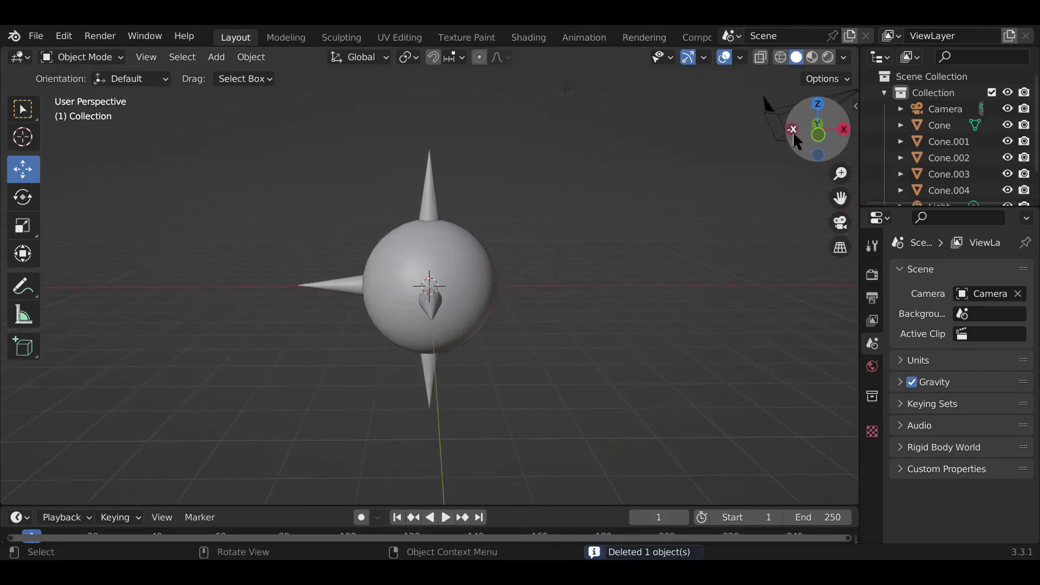
{"action": "left_click", "coordinate": [216, 57]}
{"action": "mouse_move", "coordinate": [251, 57]}
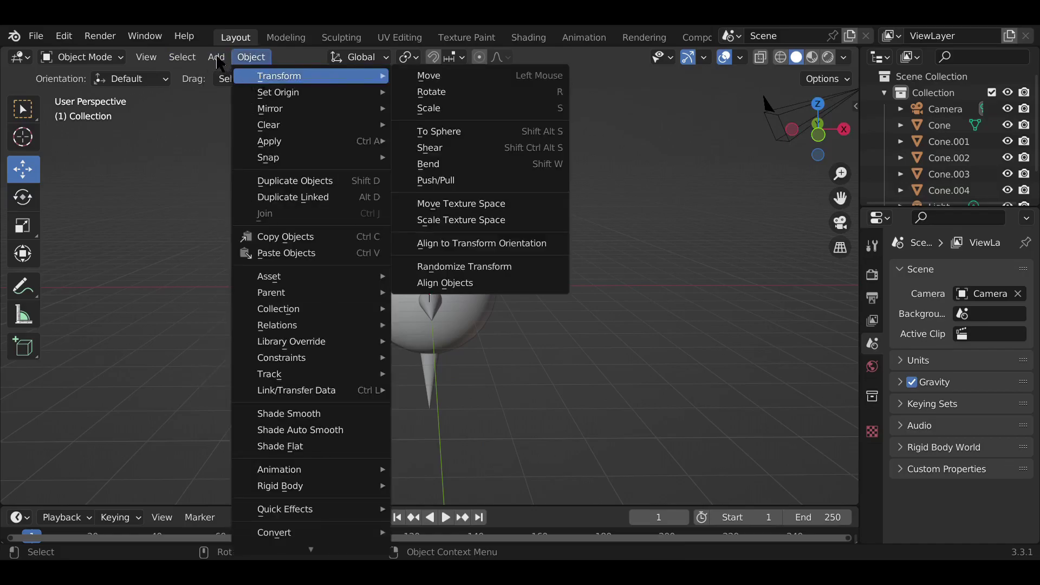
{"action": "mouse_move", "coordinate": [217, 62]}
{"action": "mouse_move", "coordinate": [235, 80]}
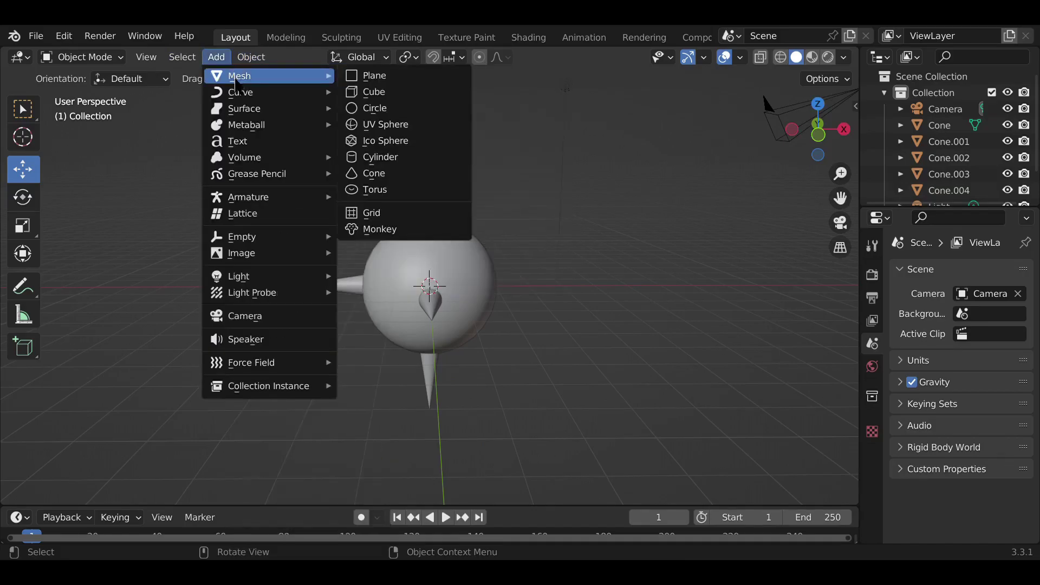
{"action": "left_click", "coordinate": [394, 159]}
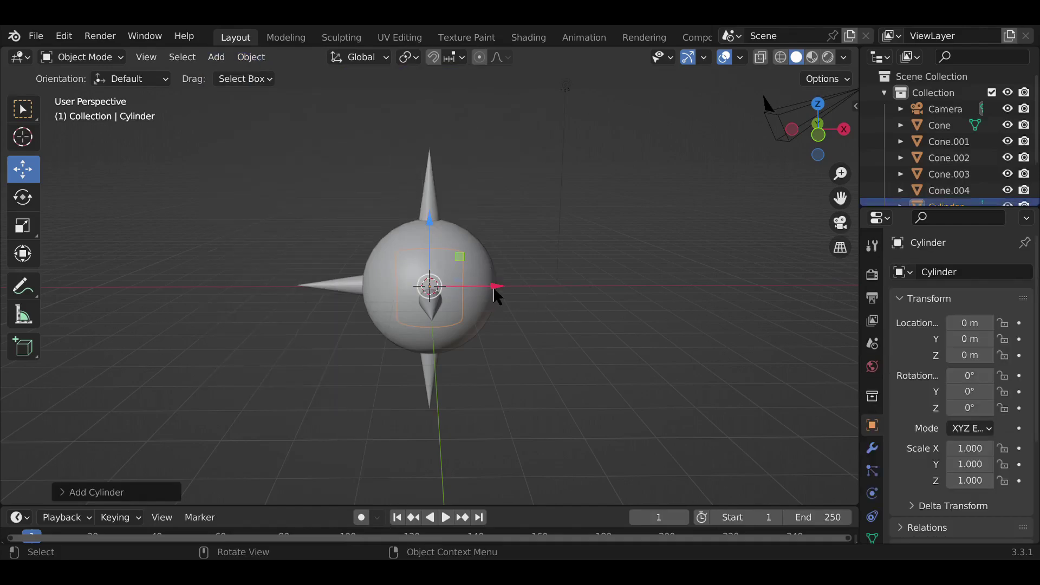
{"action": "left_click_drag", "start_coordinate": [494, 290], "coordinate": [660, 278]}
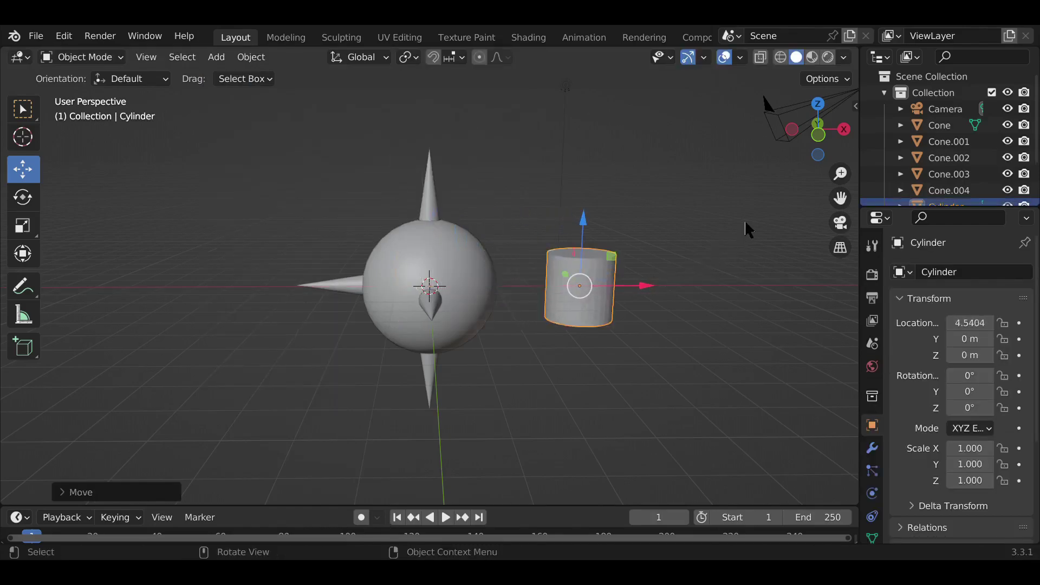
Step: Scale the cylinder down uniformly to about 0.5 and apply smooth shading to it
{"action": "key", "text": "s"}
{"action": "left_click", "coordinate": [668, 268]}
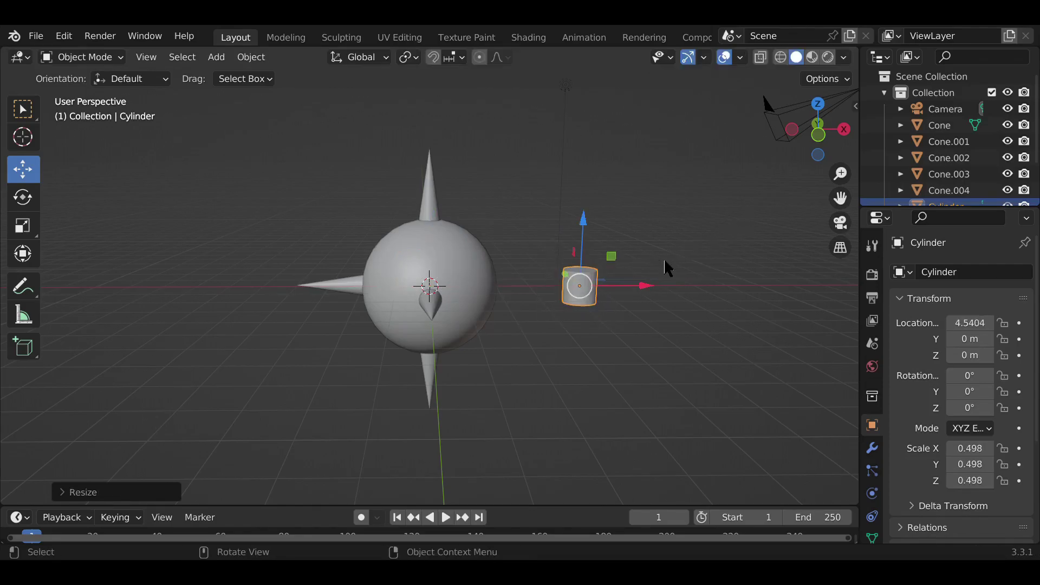
{"action": "right_click", "coordinate": [593, 309]}
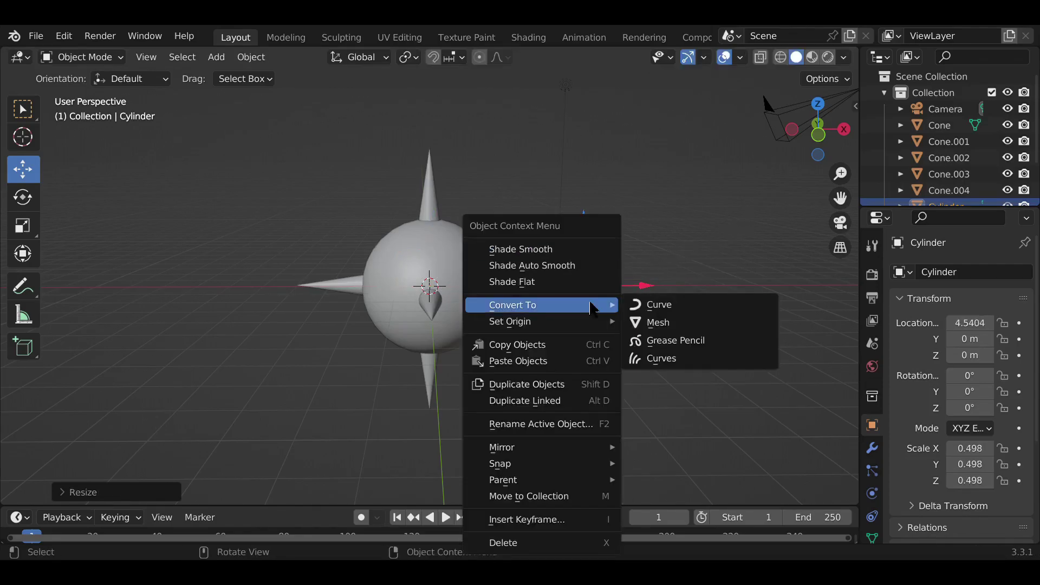
{"action": "left_click", "coordinate": [569, 248]}
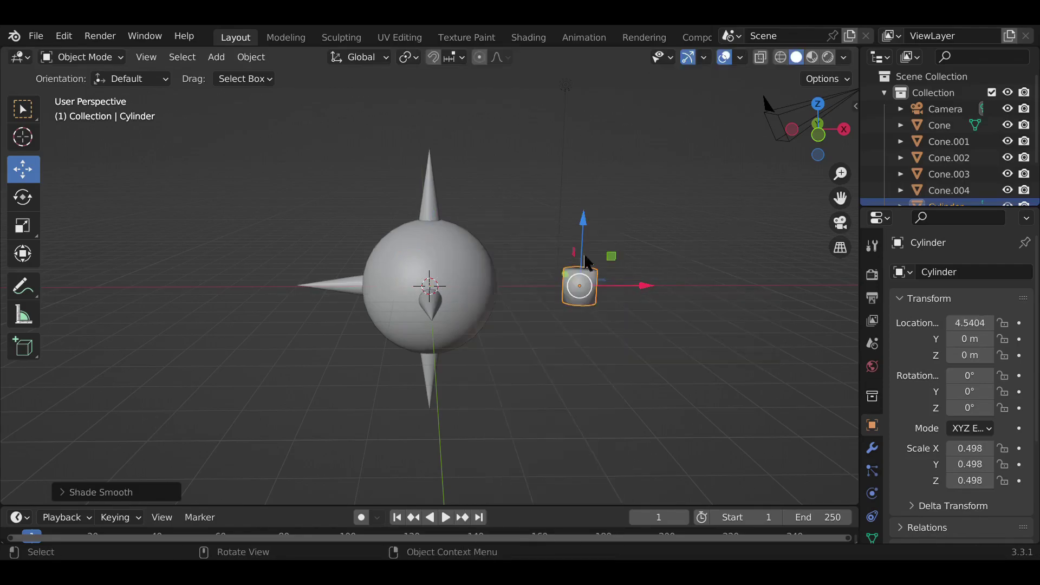
Step: Rotate the cylinder to about -90.6° around Y in the front view and move it along X to about 2.16 m against the sphere
{"action": "left_click", "coordinate": [819, 135]}
{"action": "key", "text": "r"}
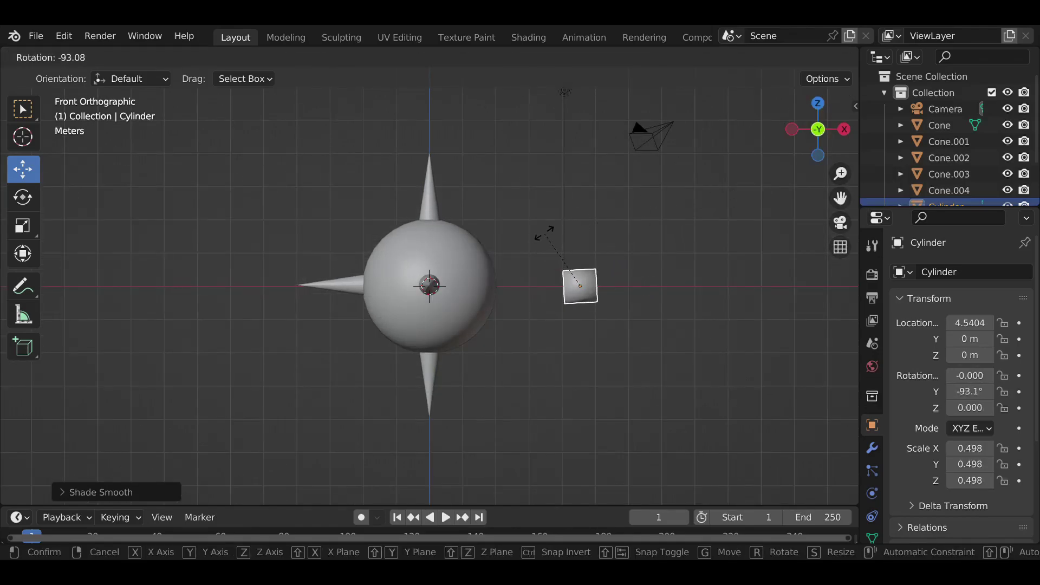
{"action": "left_click", "coordinate": [548, 234]}
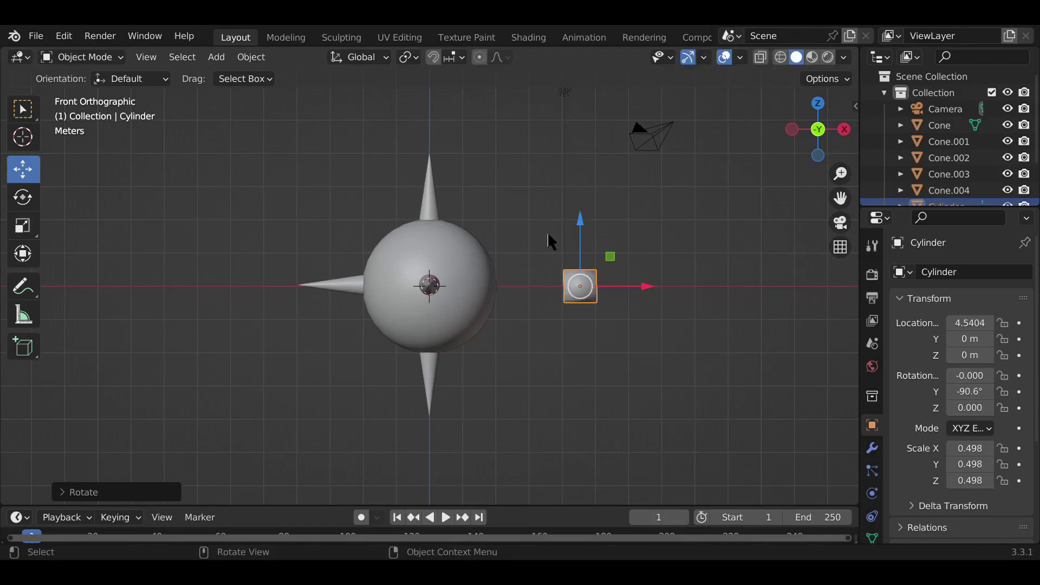
{"action": "left_click_drag", "start_coordinate": [640, 288], "coordinate": [561, 292]}
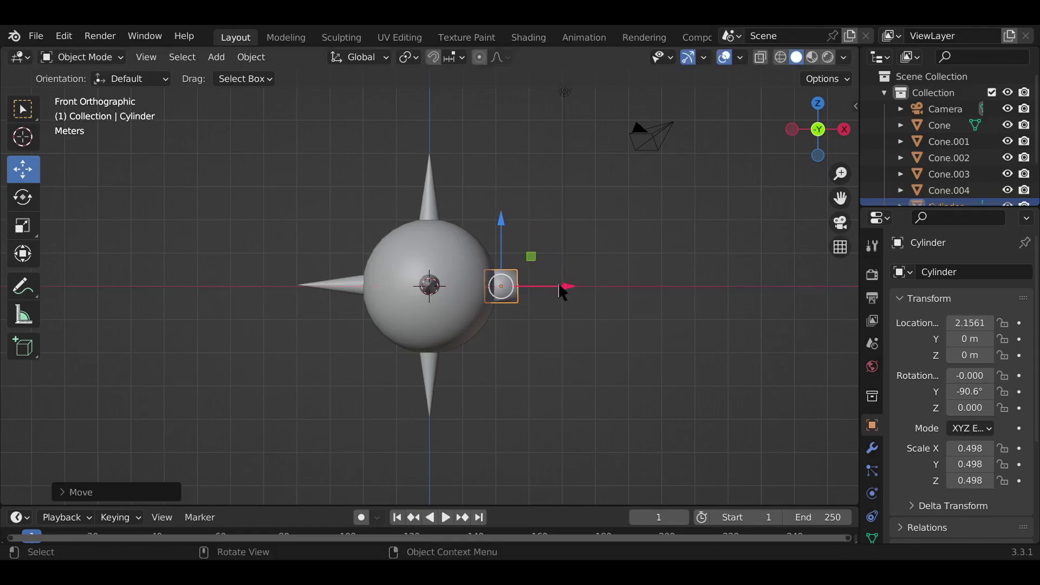
Step: Stretch the cylinder along the X axis to a Z scale of about 8.05 and move it along X to about 8.0 m
{"action": "left_click", "coordinate": [17, 232]}
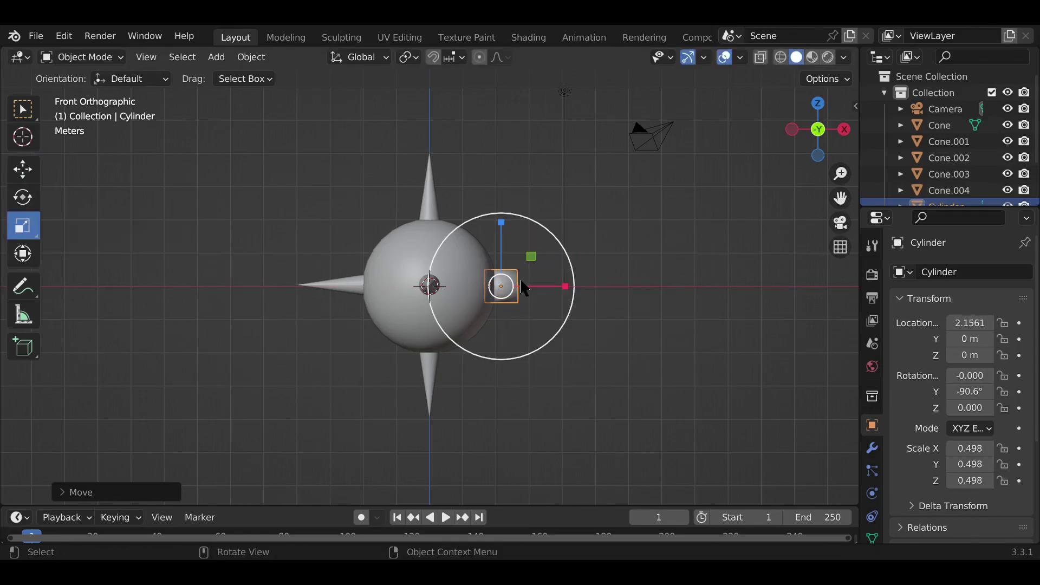
{"action": "left_click_drag", "start_coordinate": [562, 295], "coordinate": [661, 276]}
{"action": "left_click", "coordinate": [25, 177]}
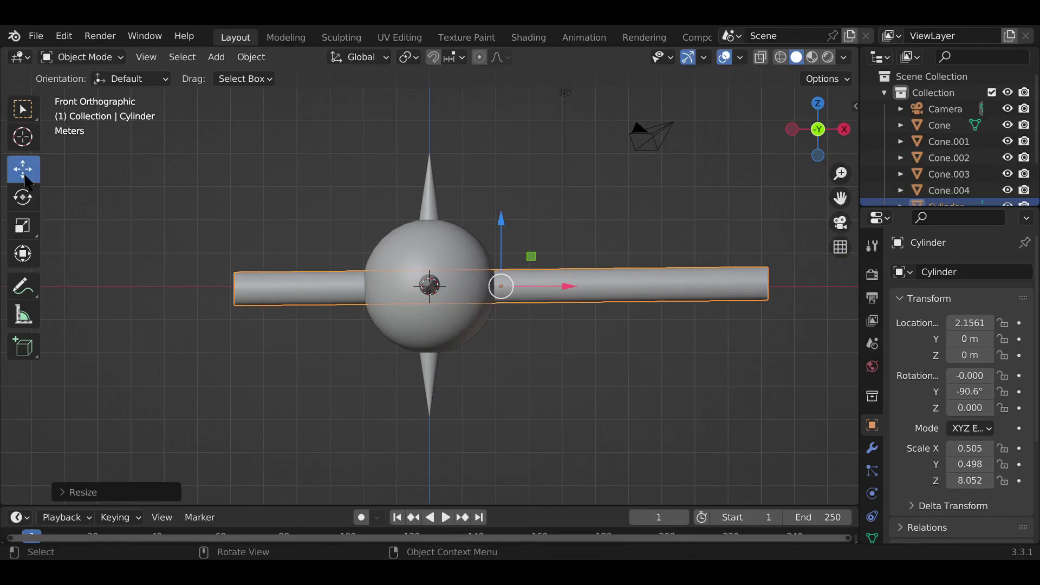
{"action": "left_click_drag", "start_coordinate": [569, 291], "coordinate": [764, 287]}
Step: Scale the long cylinder uniformly by about 0.57 and move it back along X to about 6.14 m so its end enters the sphere
{"action": "key", "text": "s"}
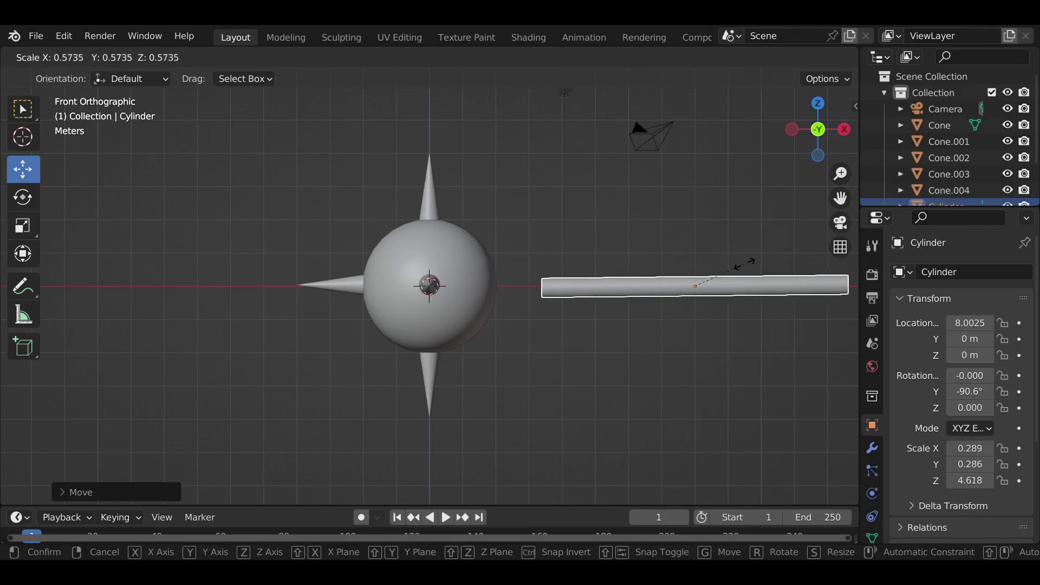
{"action": "left_click", "coordinate": [745, 266]}
{"action": "left_click_drag", "start_coordinate": [760, 291], "coordinate": [698, 292]}
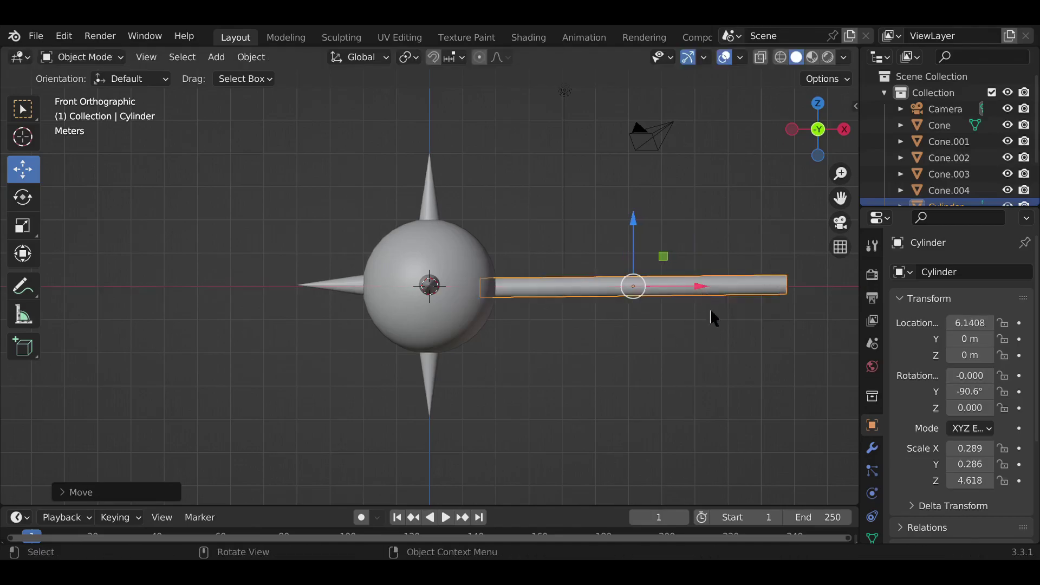
Step: Lengthen the handle cylinder to a Z scale of about 6.02, move it along X to about 6.96 m and deselect it
{"action": "left_click", "coordinate": [21, 233]}
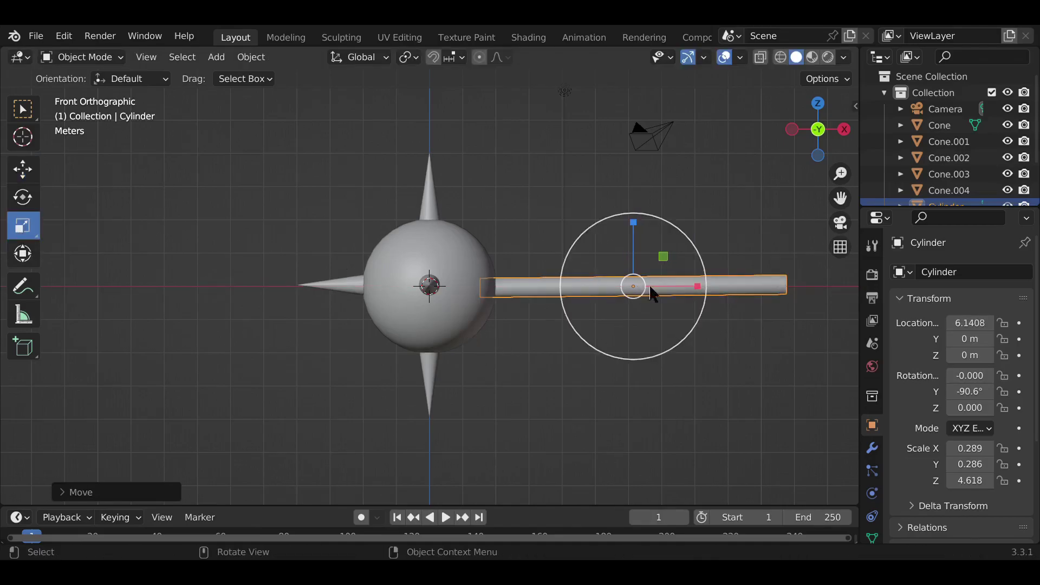
{"action": "left_click_drag", "start_coordinate": [698, 295], "coordinate": [720, 290]}
{"action": "left_click", "coordinate": [22, 170]}
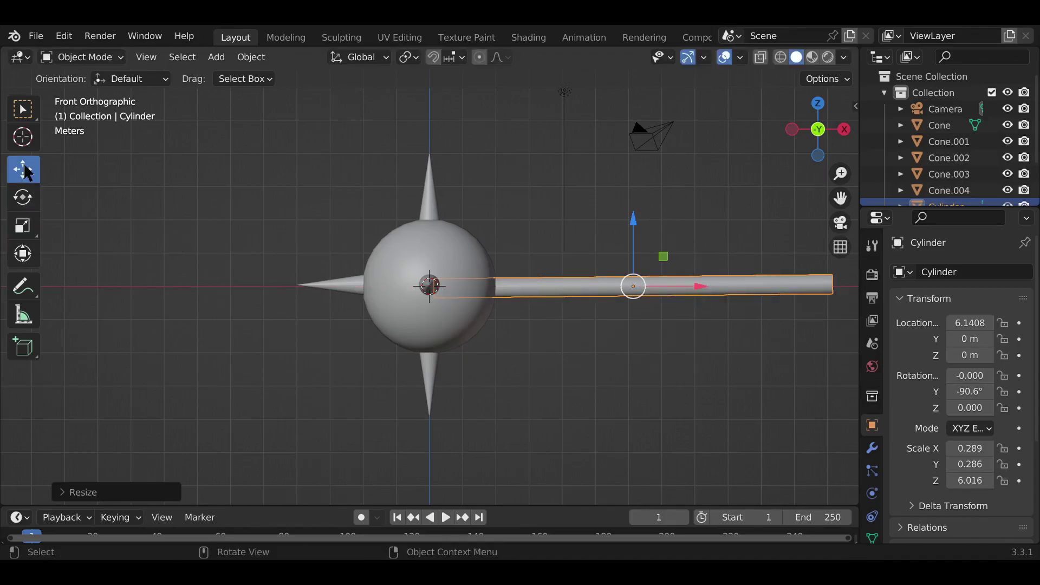
{"action": "left_click_drag", "start_coordinate": [698, 287], "coordinate": [725, 292]}
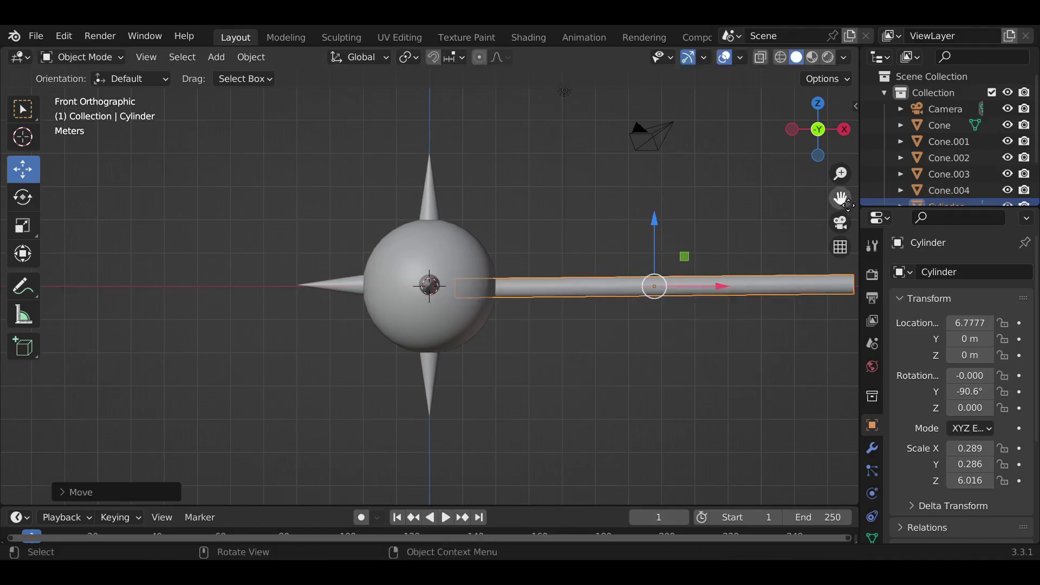
{"action": "left_click_drag", "start_coordinate": [840, 198], "coordinate": [741, 201]}
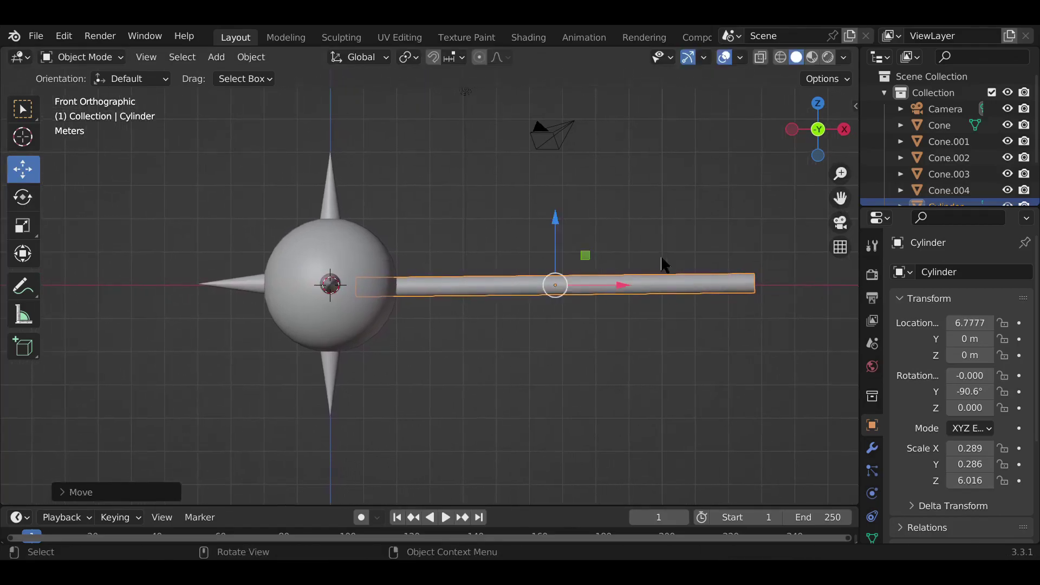
{"action": "left_click_drag", "start_coordinate": [622, 292], "coordinate": [636, 295]}
{"action": "left_click", "coordinate": [666, 372]}
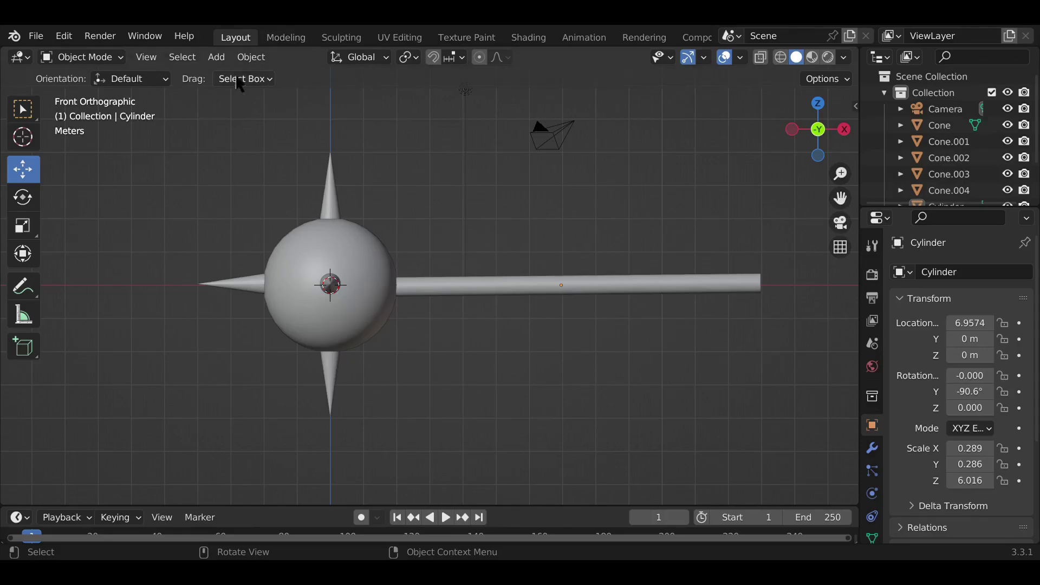
{"action": "left_click", "coordinate": [216, 57]}
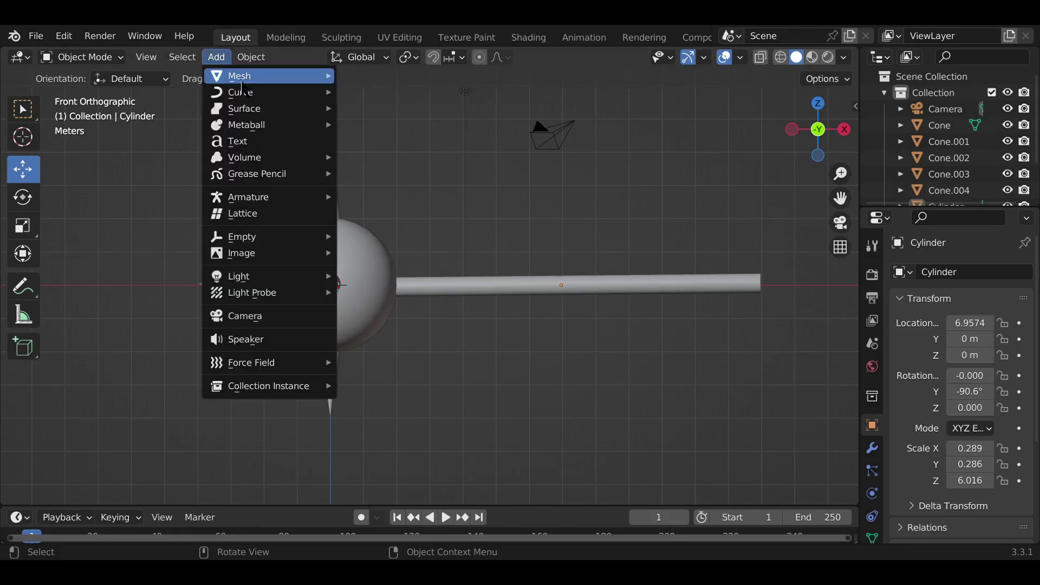
{"action": "mouse_move", "coordinate": [241, 84]}
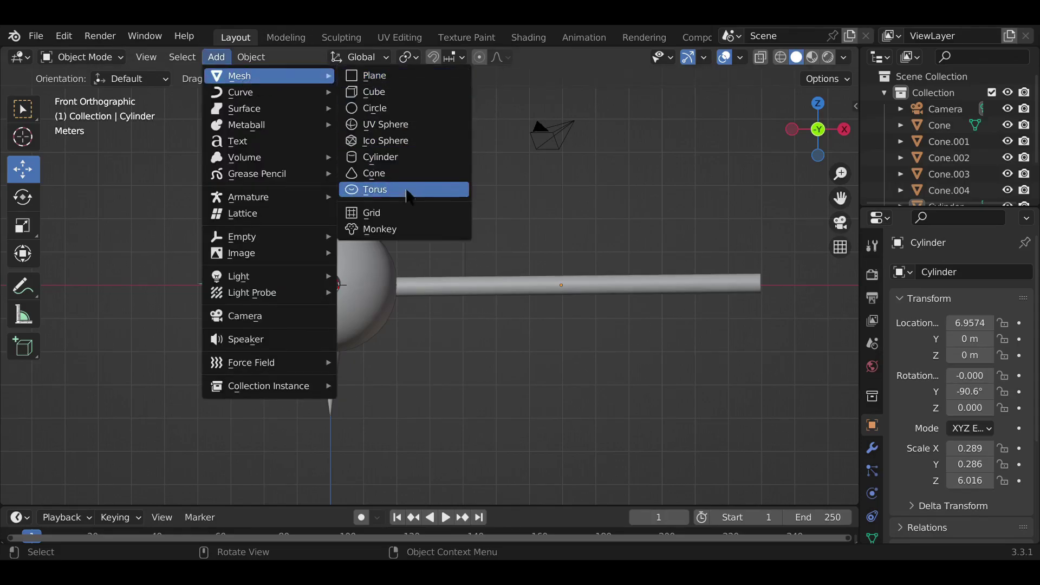
{"action": "left_click", "coordinate": [391, 162]}
{"action": "left_click_drag", "start_coordinate": [397, 297], "coordinate": [425, 295]}
{"action": "key", "text": "Delete"}
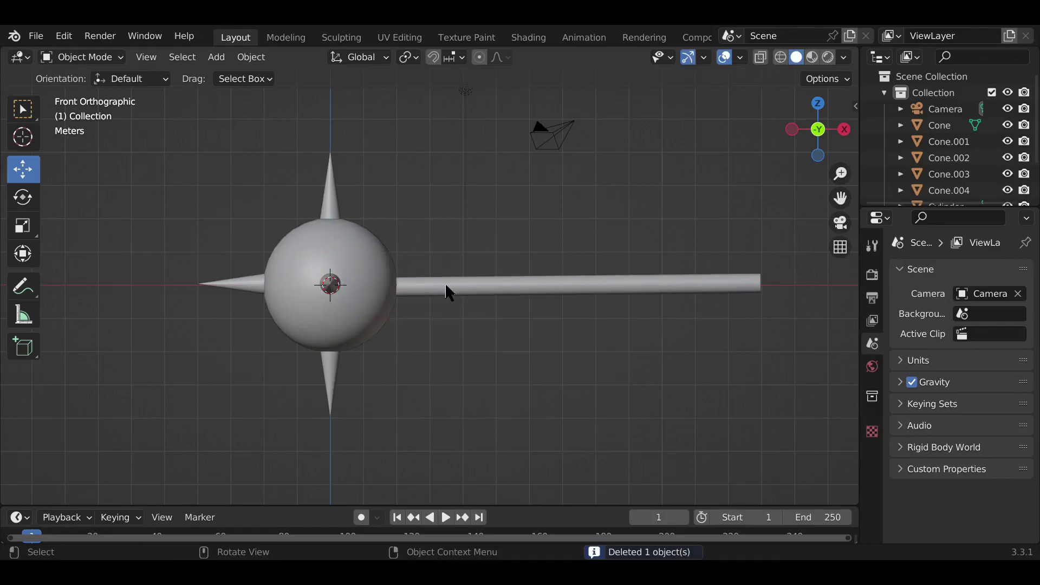
Step: Copy the handle cylinder in place and scale the copy up uniformly to about 0.33 in X scale
{"action": "left_click", "coordinate": [447, 288]}
{"action": "key", "text": "ctrl+c"}
{"action": "key", "text": "ctrl+v"}
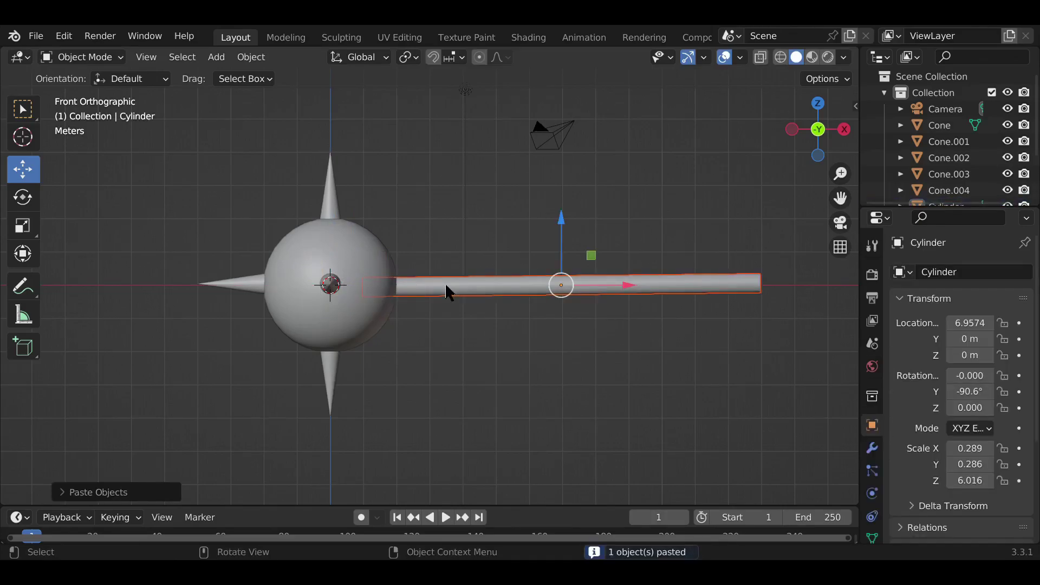
{"action": "key", "text": "s"}
{"action": "left_click", "coordinate": [579, 241]}
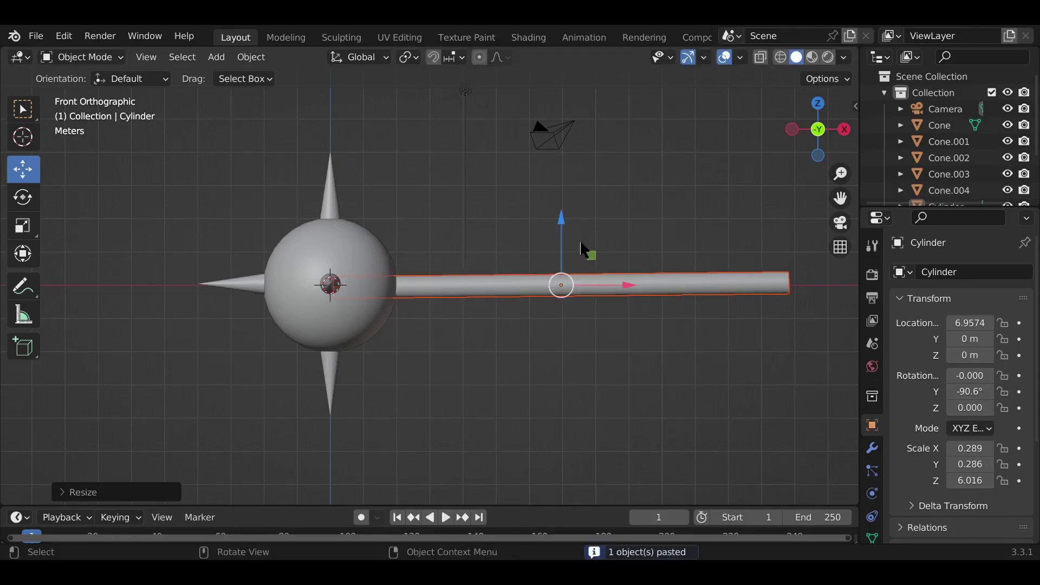
Step: Shorten the copied cylinder into a collar with a Z scale of about 0.48 and move it along X to about 11.82 m
{"action": "left_click", "coordinate": [28, 230]}
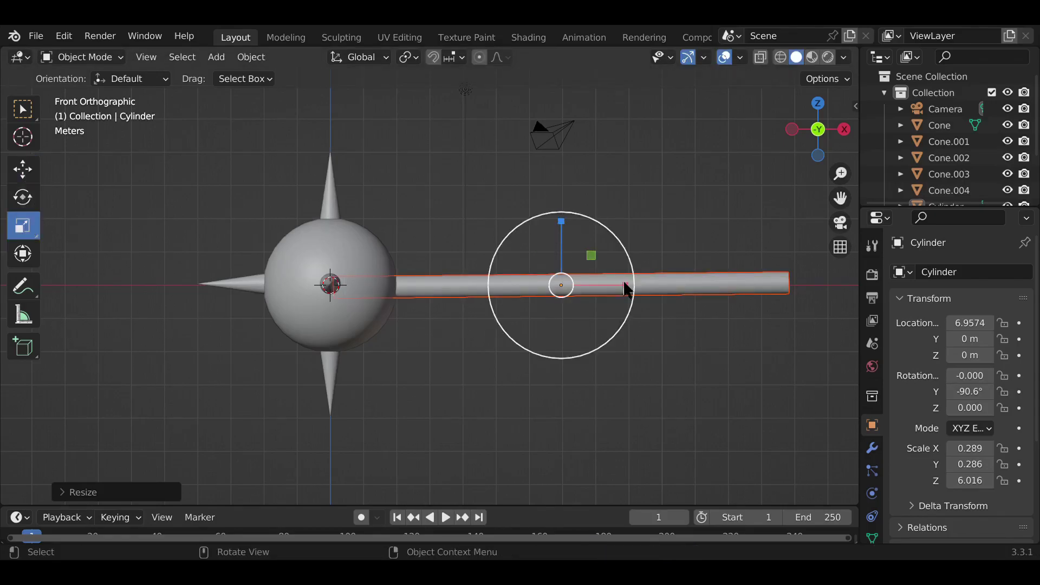
{"action": "left_click_drag", "start_coordinate": [626, 291], "coordinate": [567, 294]}
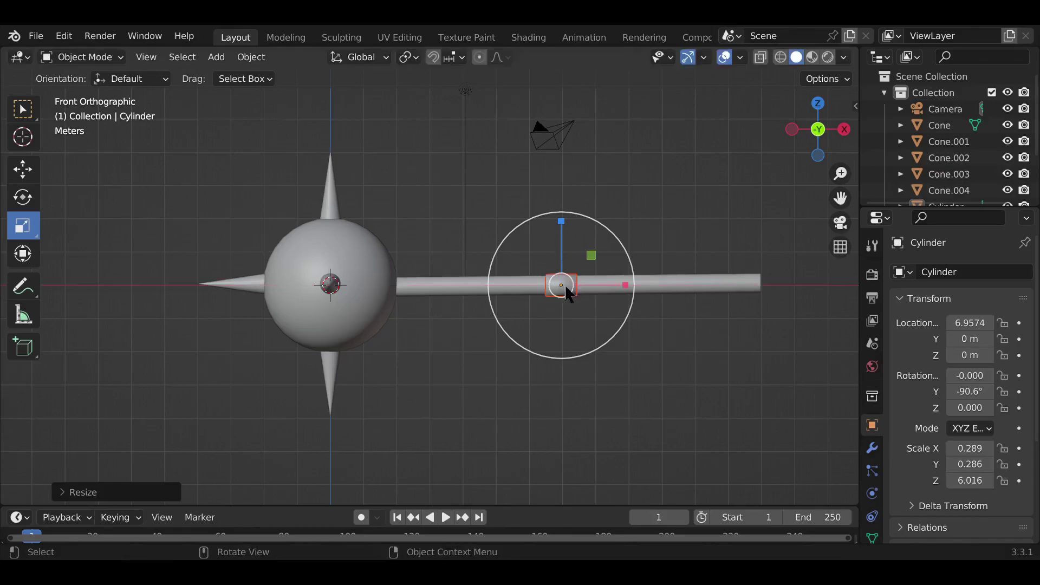
{"action": "left_click", "coordinate": [24, 169]}
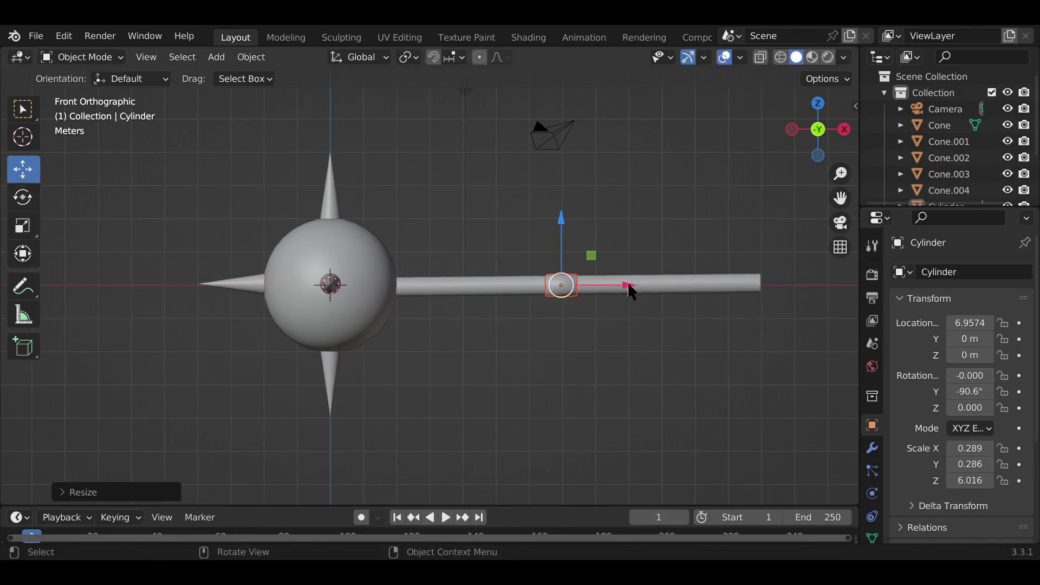
{"action": "left_click_drag", "start_coordinate": [625, 289], "coordinate": [783, 293]}
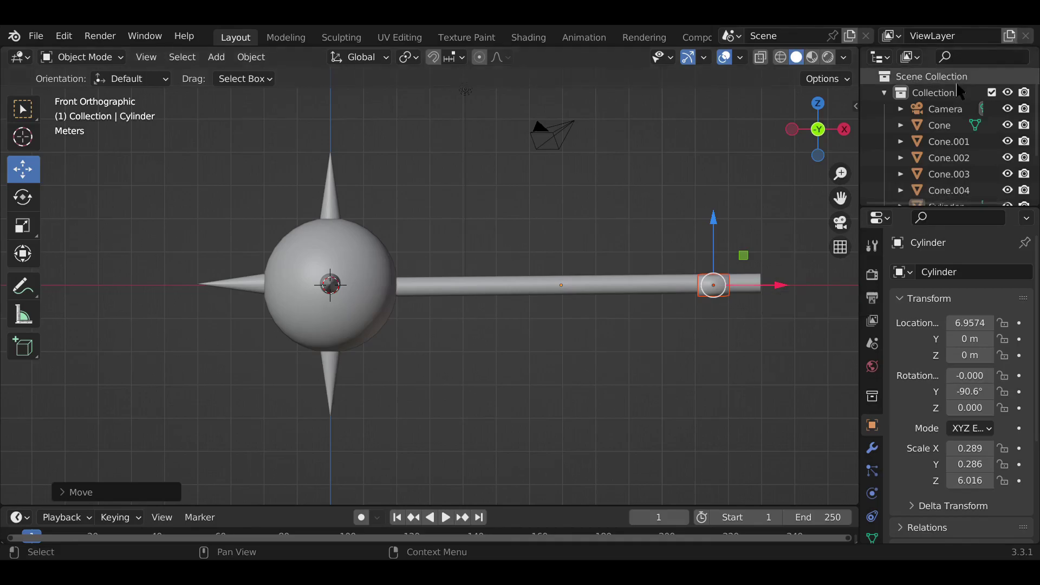
Step: Copy the collar and move the copy along X to the handle's free end, slightly overlapping the first collar
{"action": "scroll", "coordinate": [766, 250], "scroll_direction": "up", "scroll_amount": 5}
{"action": "left_click", "coordinate": [660, 317]}
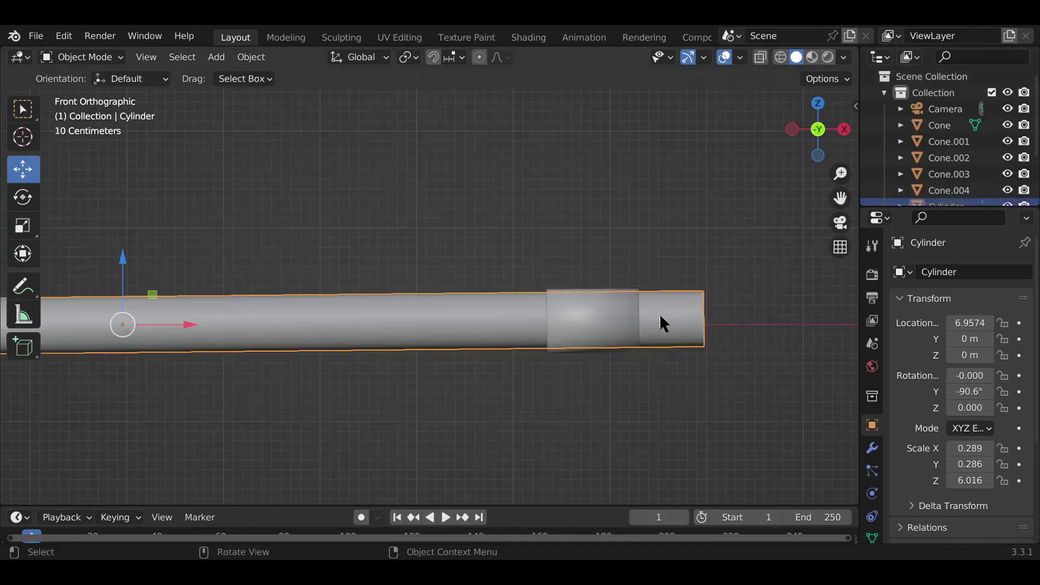
{"action": "left_click", "coordinate": [601, 316]}
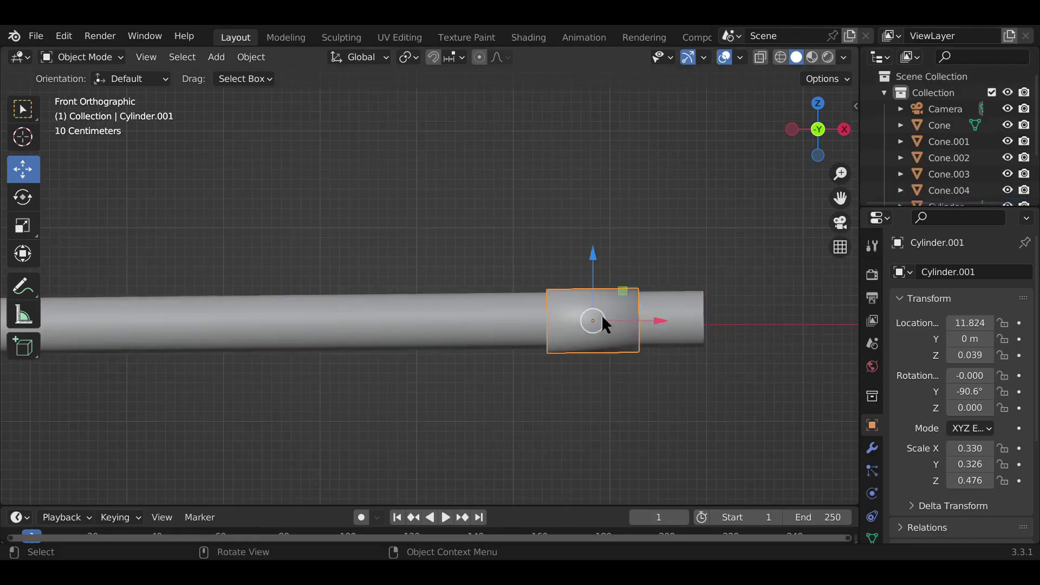
{"action": "key", "text": "ctrl+c"}
{"action": "key", "text": "ctrl+v"}
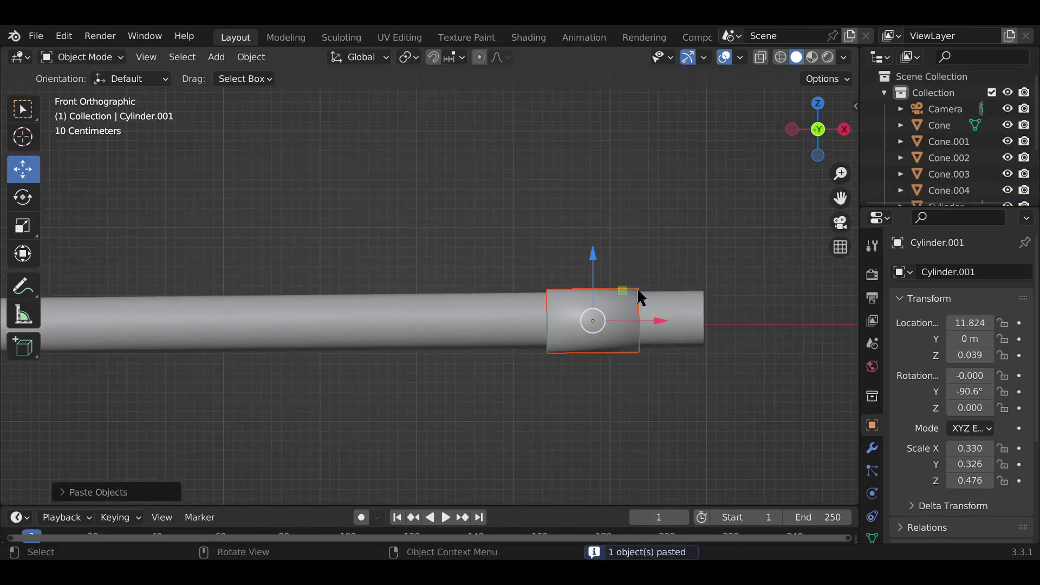
{"action": "left_click_drag", "start_coordinate": [658, 322], "coordinate": [742, 323]}
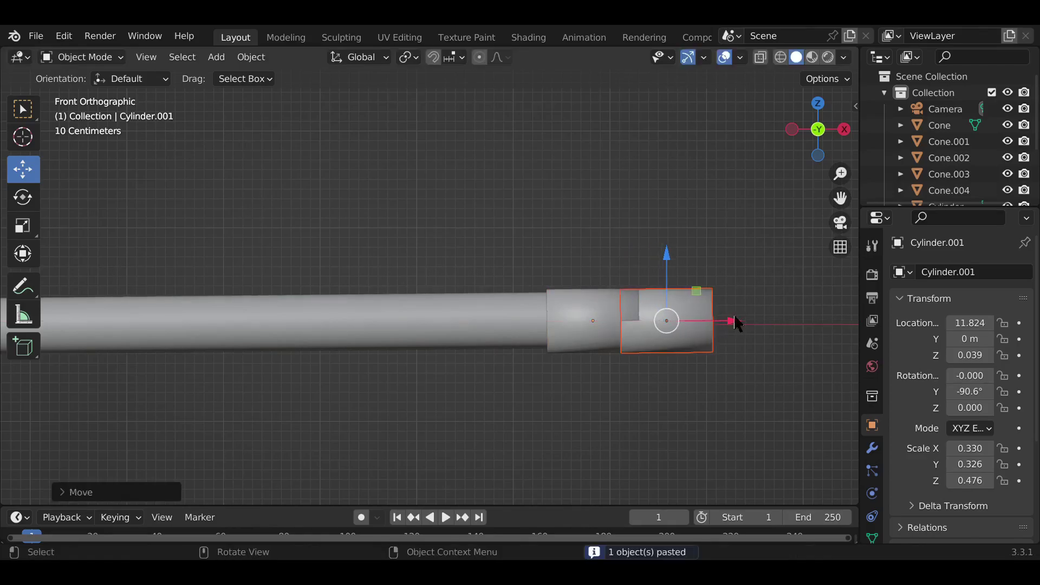
Step: Nudge the outer collar along Z to align it with the handle and scale it up uniformly by about 1.02
{"action": "left_click", "coordinate": [846, 131]}
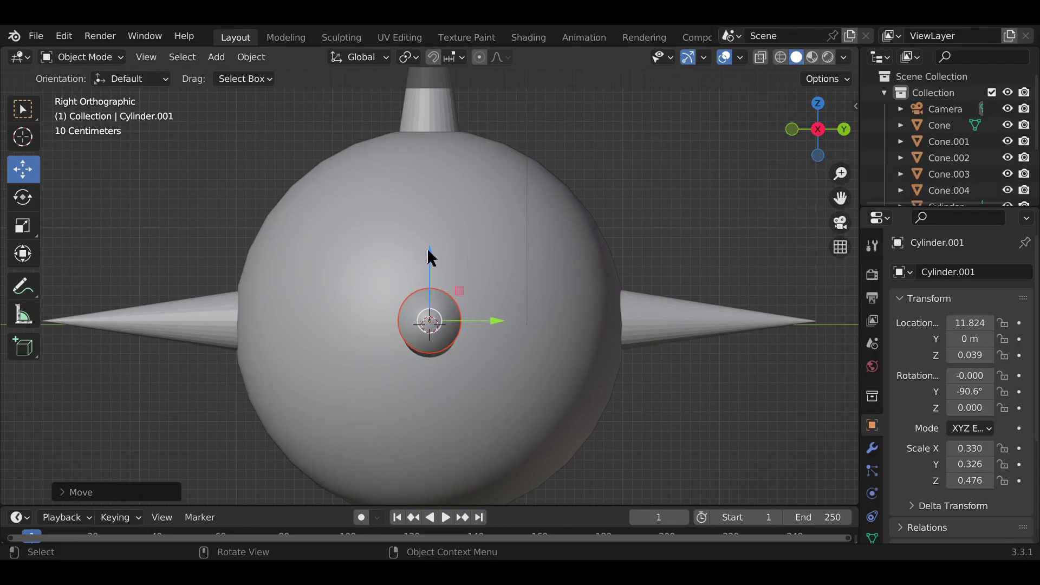
{"action": "mouse_move", "coordinate": [429, 257]}
{"action": "left_mouse_down"}
{"action": "mouse_move", "coordinate": [438, 271]}
{"action": "mouse_move", "coordinate": [430, 258]}
{"action": "left_mouse_up"}
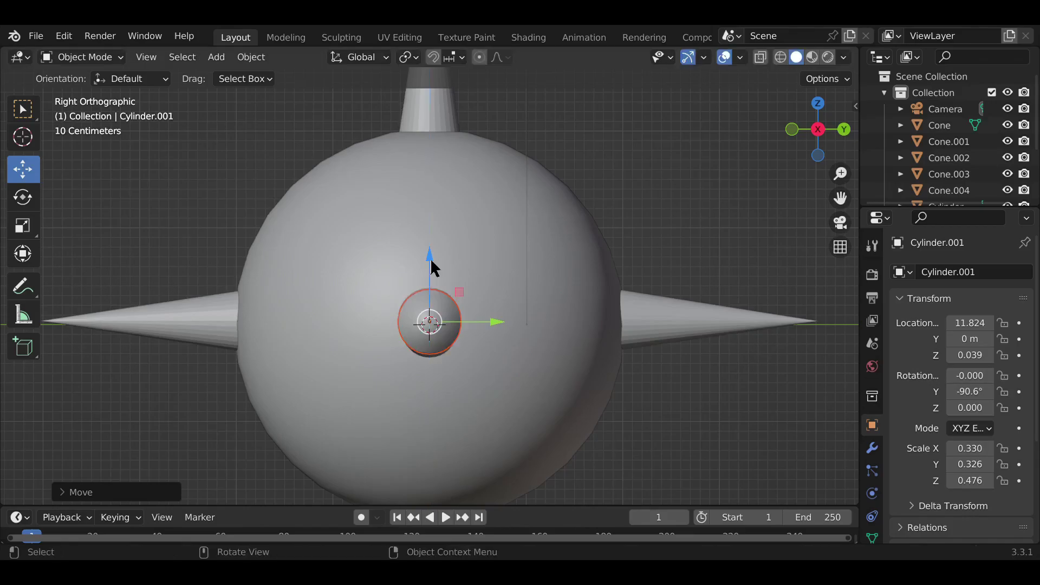
{"action": "left_click", "coordinate": [792, 134]}
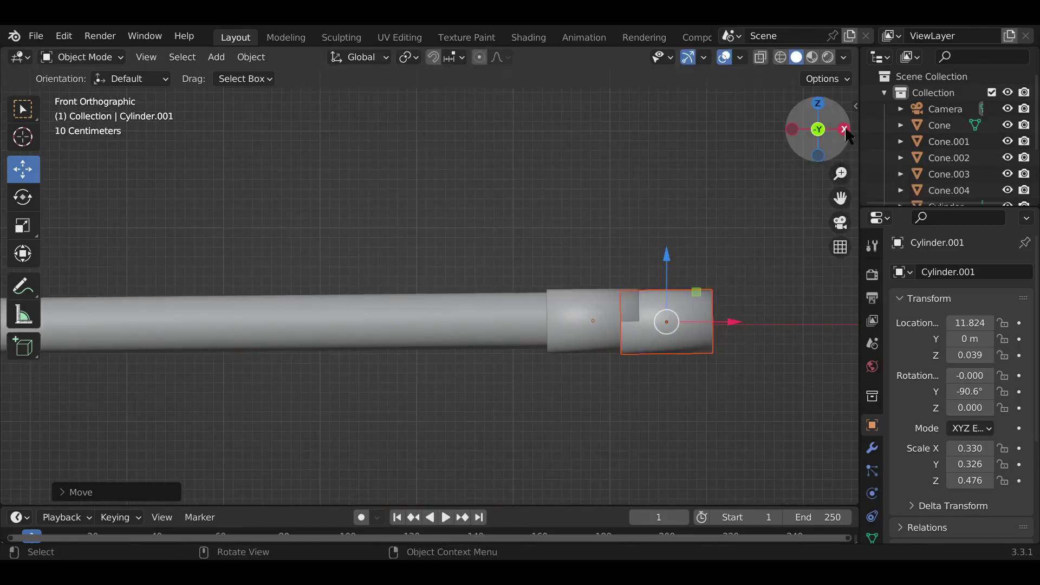
{"action": "left_click", "coordinate": [816, 105]}
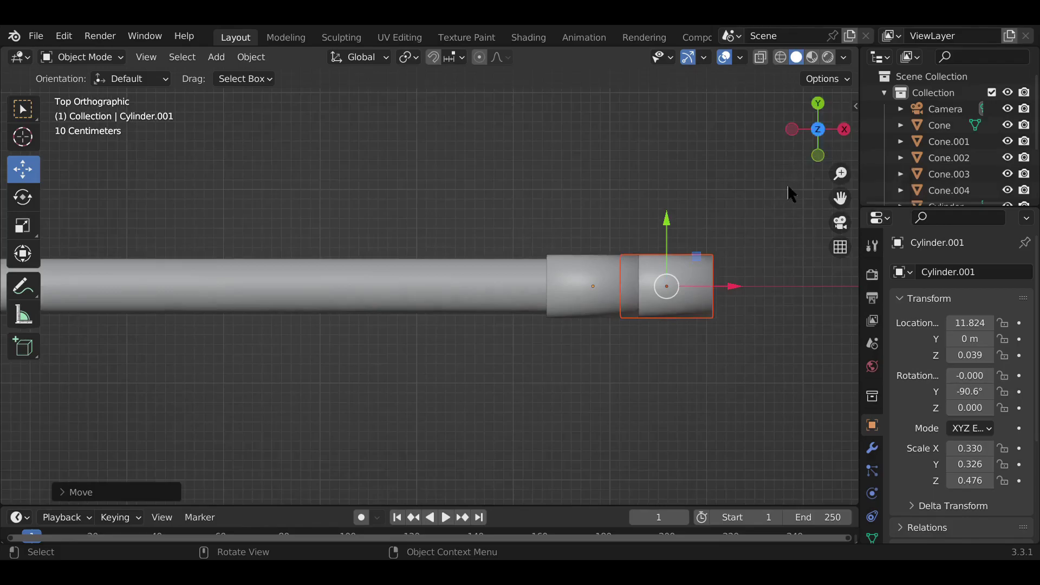
{"action": "left_click", "coordinate": [819, 155]}
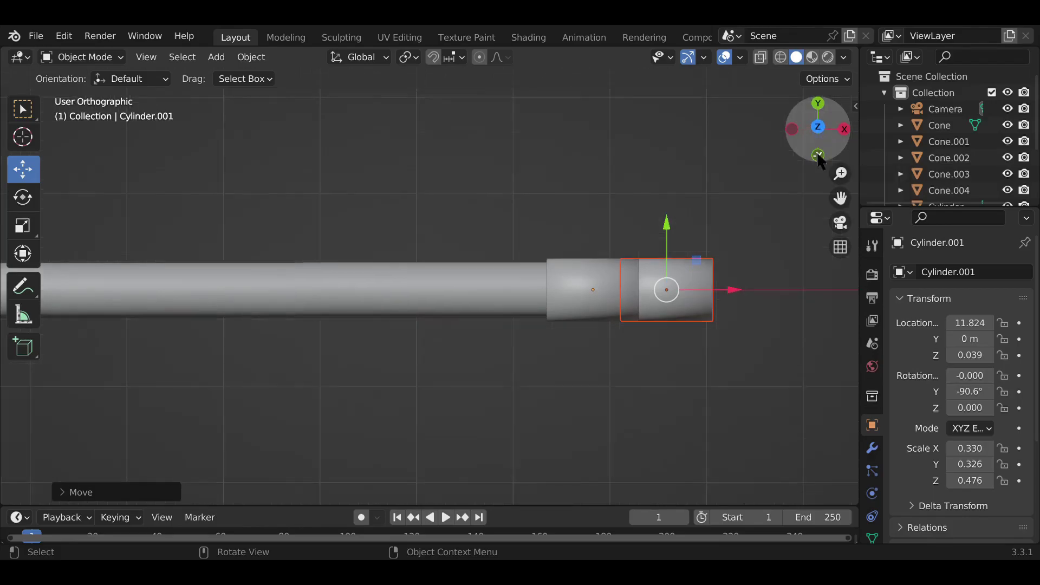
{"action": "key", "text": "s"}
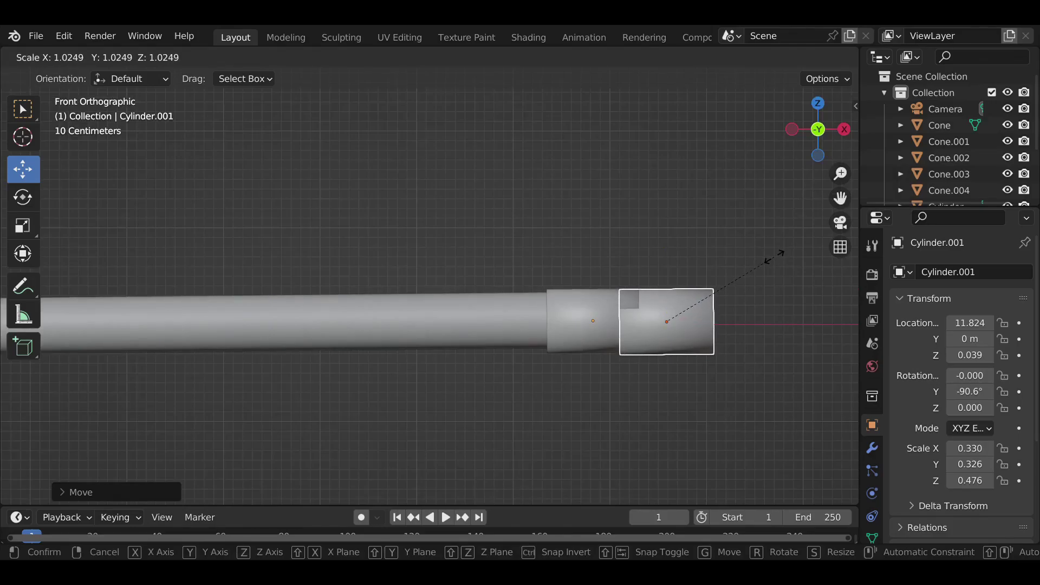
{"action": "left_click", "coordinate": [776, 259]}
{"action": "left_click_drag", "start_coordinate": [668, 262], "coordinate": [670, 258]}
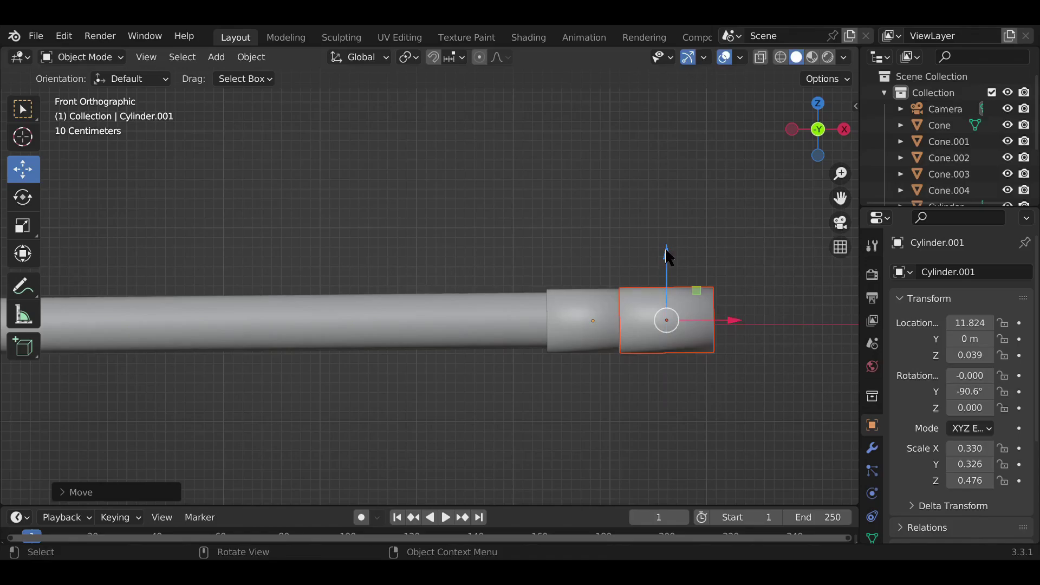
{"action": "left_click", "coordinate": [842, 130]}
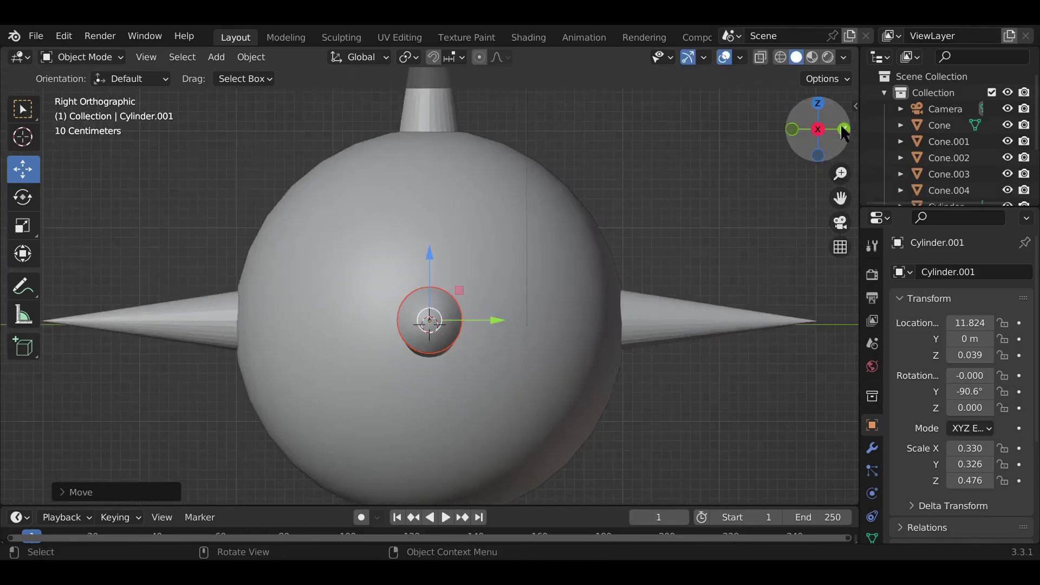
{"action": "left_click", "coordinate": [112, 57]}
{"action": "left_click", "coordinate": [101, 94]}
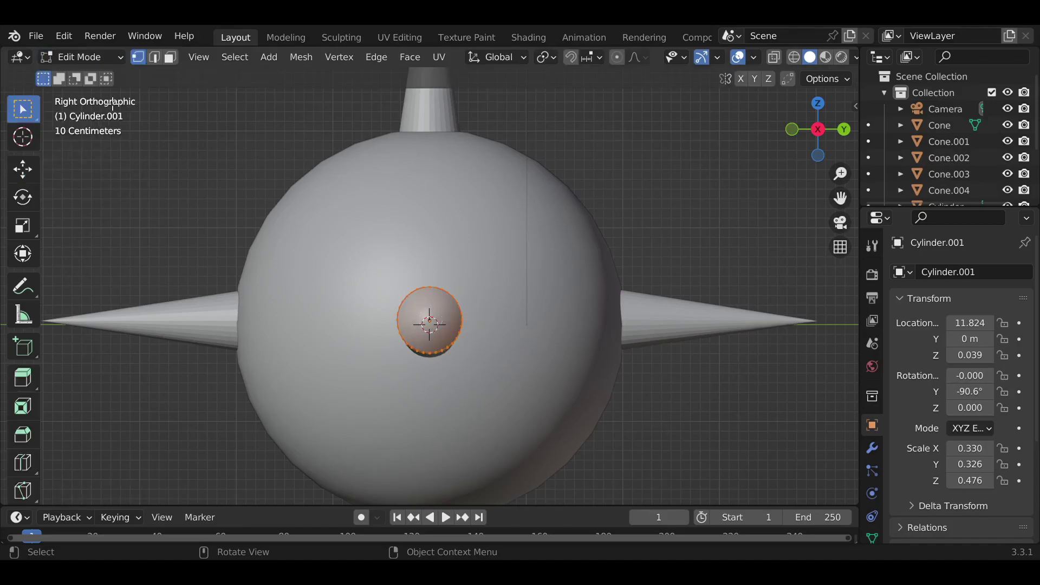
{"action": "left_click_drag", "start_coordinate": [386, 278], "coordinate": [499, 369]}
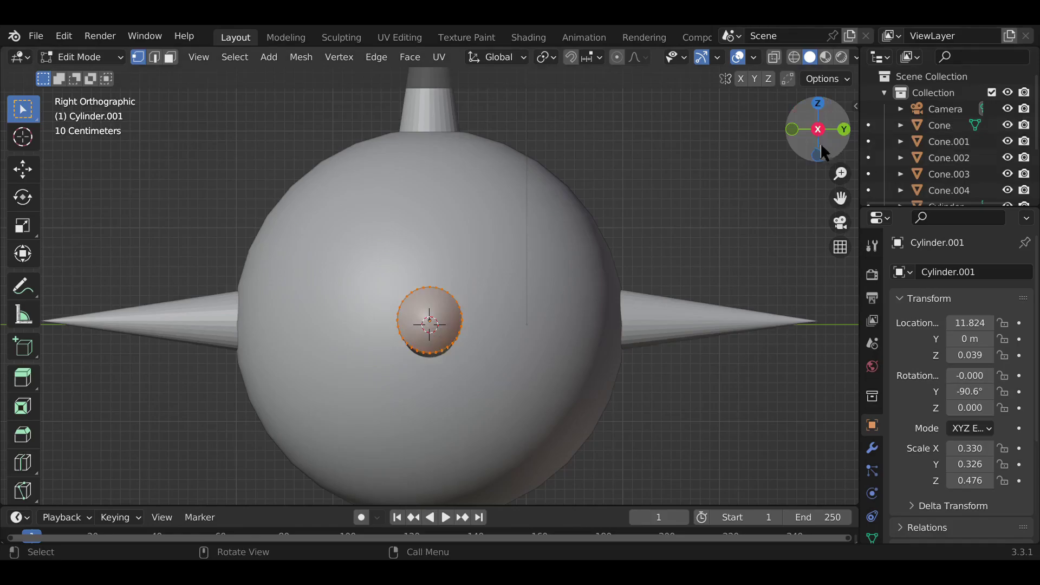
{"action": "mouse_move", "coordinate": [807, 142]}
{"action": "left_mouse_down"}
{"action": "mouse_move", "coordinate": [791, 155]}
{"action": "mouse_move", "coordinate": [808, 150]}
{"action": "left_mouse_up"}
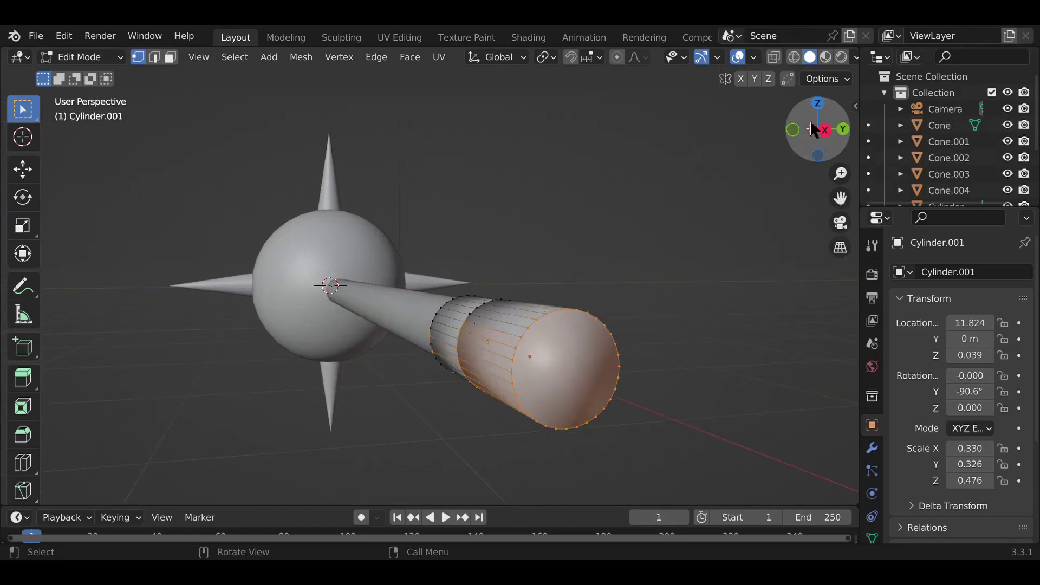
{"action": "left_click", "coordinate": [794, 130]}
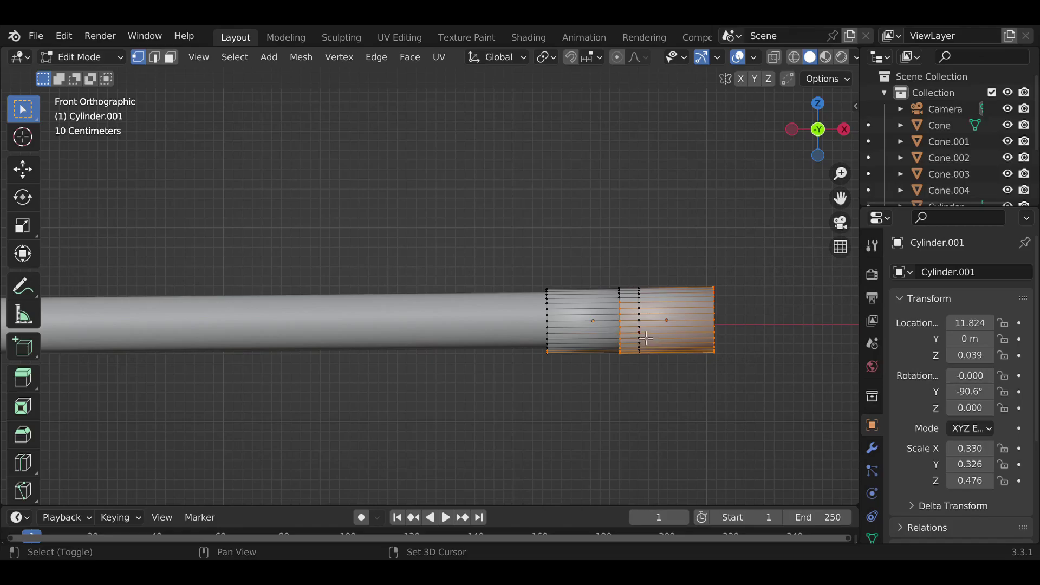
Step: Make the outer collar the active object and open it alone in Edit Mode
{"action": "left_click", "coordinate": [626, 308], "text": "shift"}
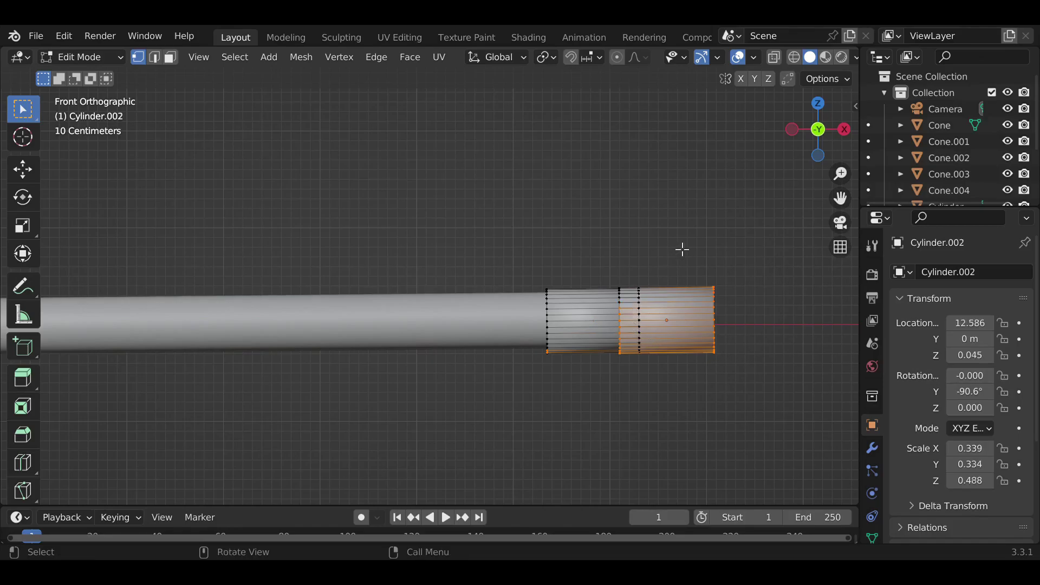
{"action": "left_click", "coordinate": [84, 58]}
{"action": "left_click", "coordinate": [88, 74]}
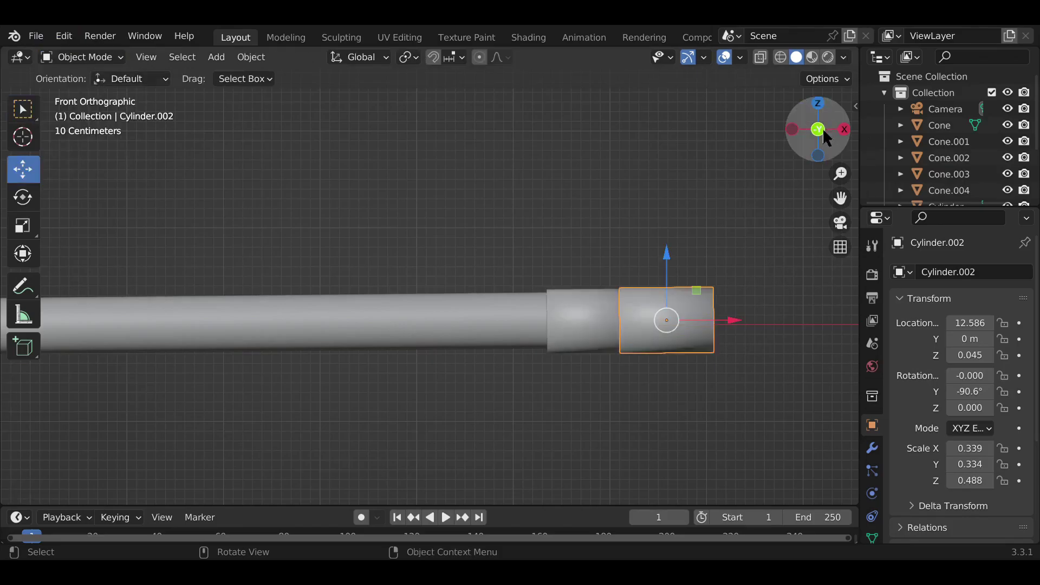
{"action": "left_click", "coordinate": [842, 130]}
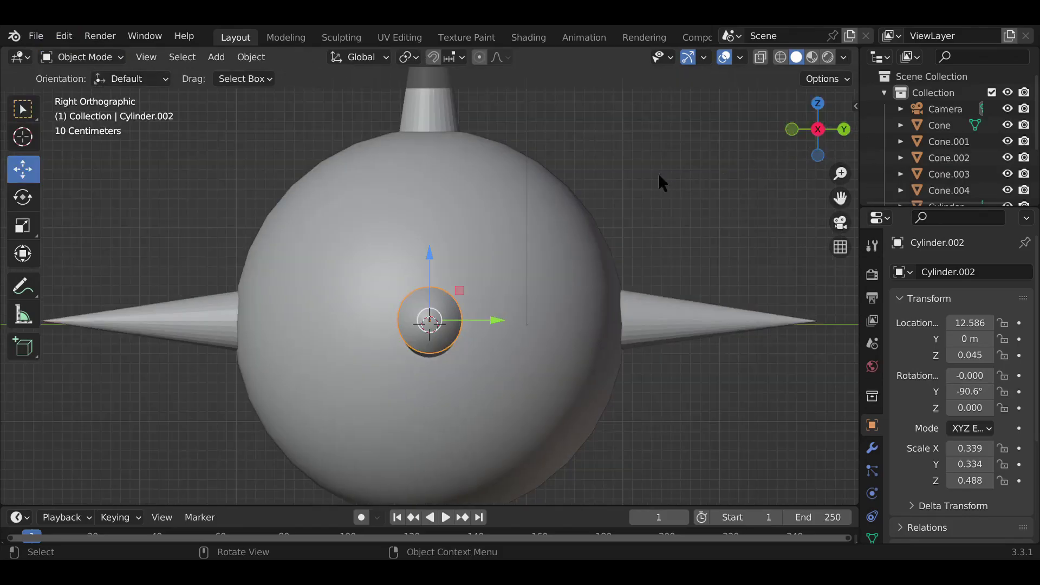
{"action": "left_click", "coordinate": [104, 58]}
{"action": "left_click", "coordinate": [100, 93]}
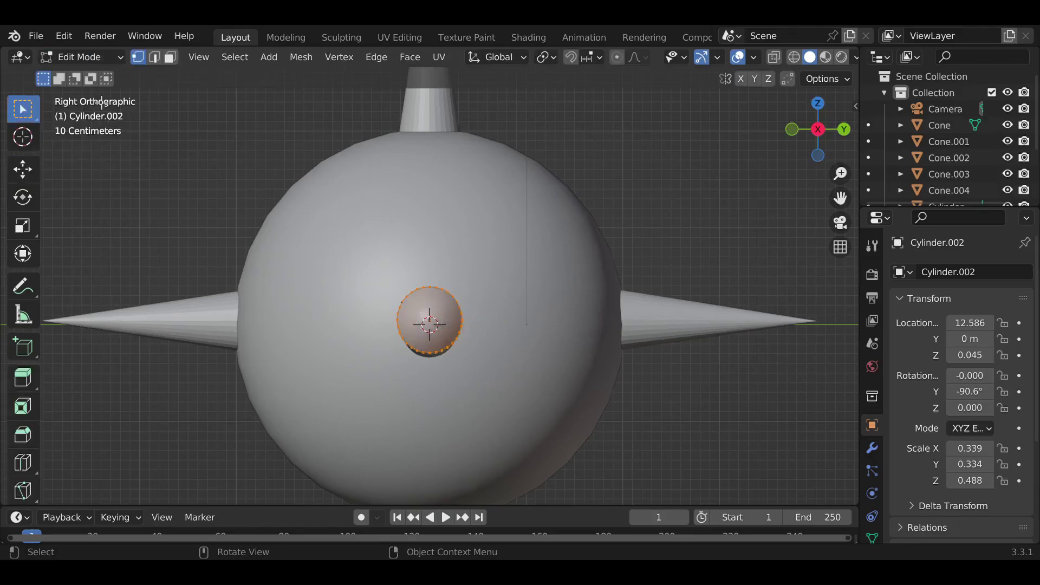
{"action": "left_click", "coordinate": [791, 221]}
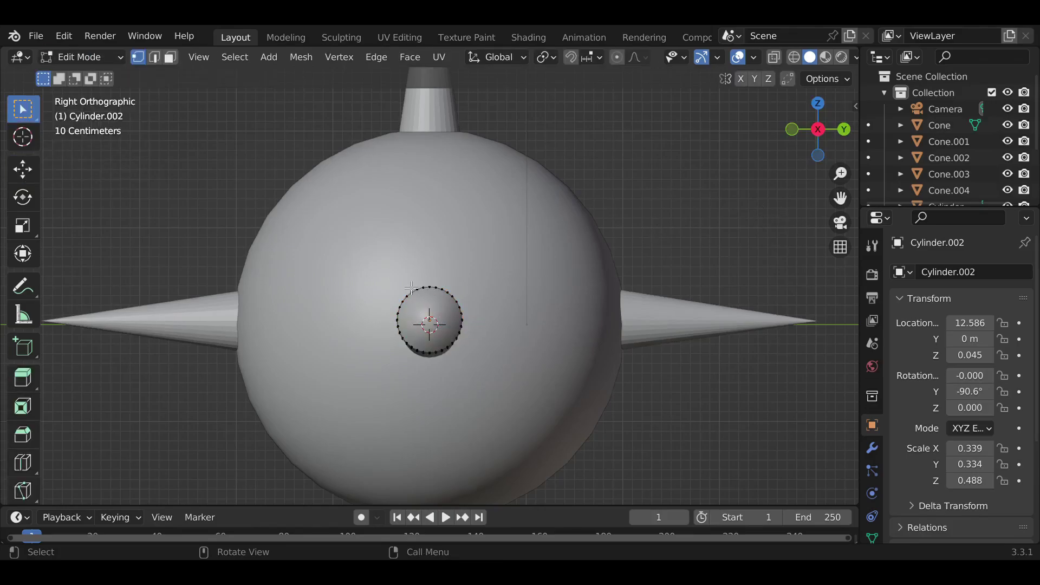
{"action": "left_click_drag", "start_coordinate": [405, 293], "coordinate": [477, 364]}
{"action": "left_click_drag", "start_coordinate": [389, 306], "coordinate": [414, 338], "text": "shift"}
{"action": "left_click", "coordinate": [793, 130]}
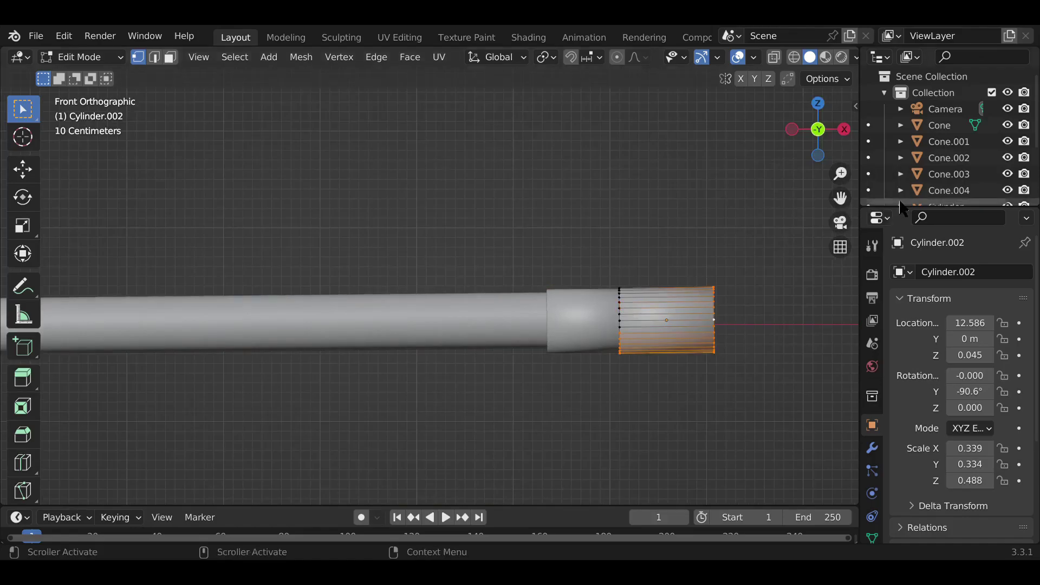
{"action": "left_click", "coordinate": [818, 156]}
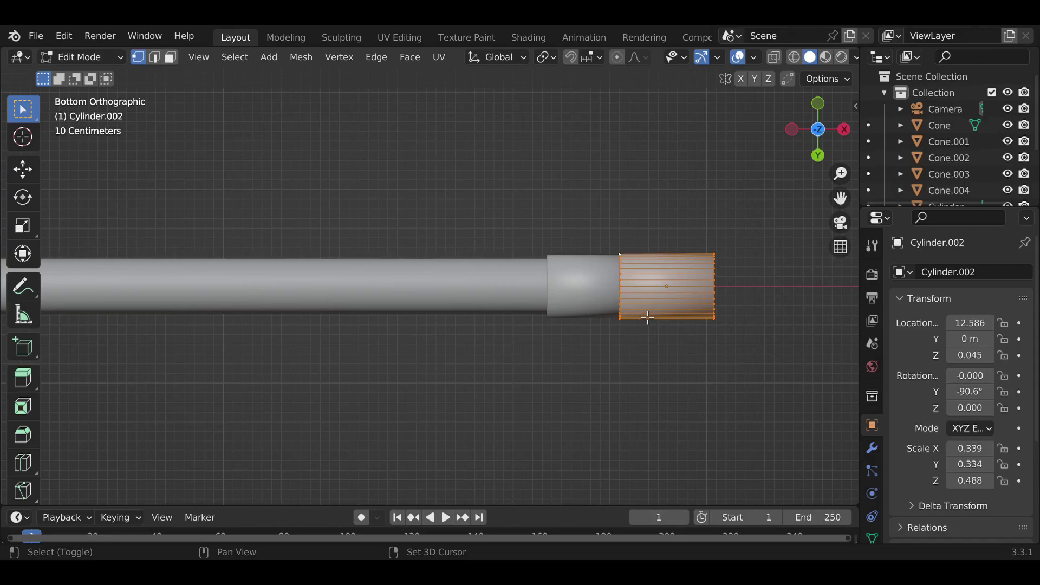
{"action": "left_click", "coordinate": [626, 303], "text": "alt+shift"}
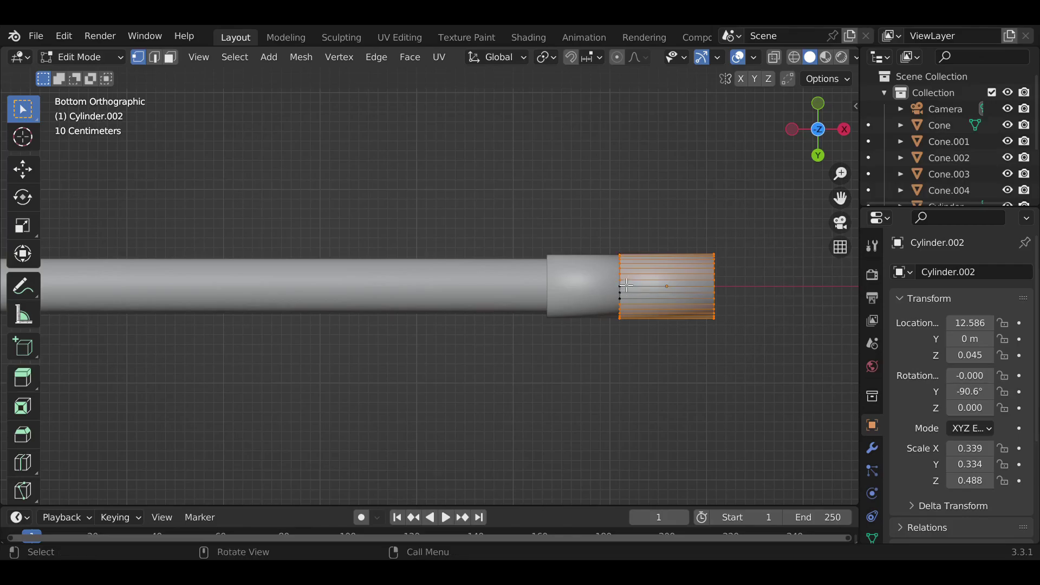
{"action": "left_click", "coordinate": [625, 286]}
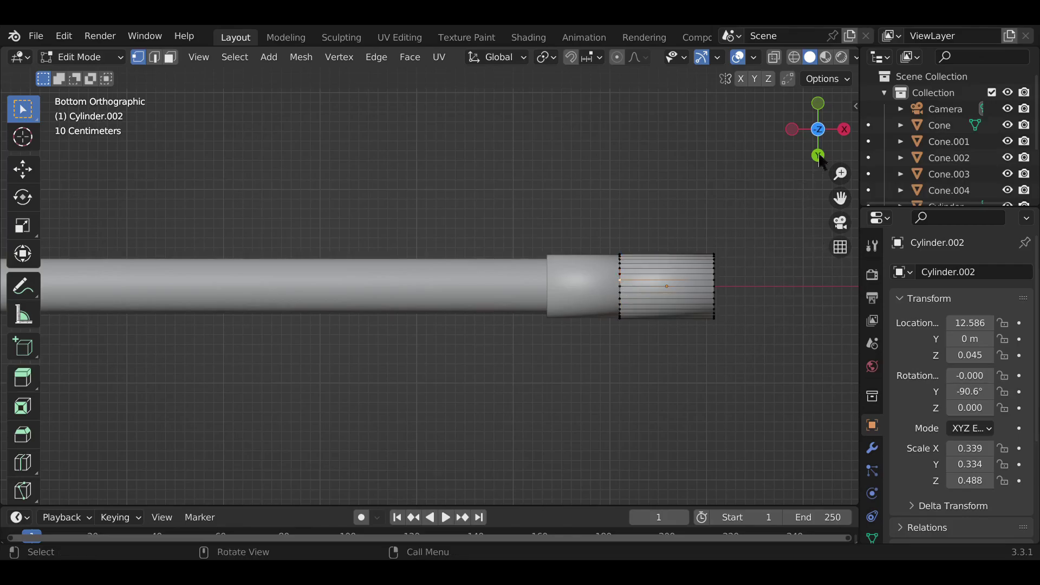
Step: Select the outer collar's vertices and remove the inner rim's vertices along the front side from the selection
{"action": "left_click", "coordinate": [844, 129]}
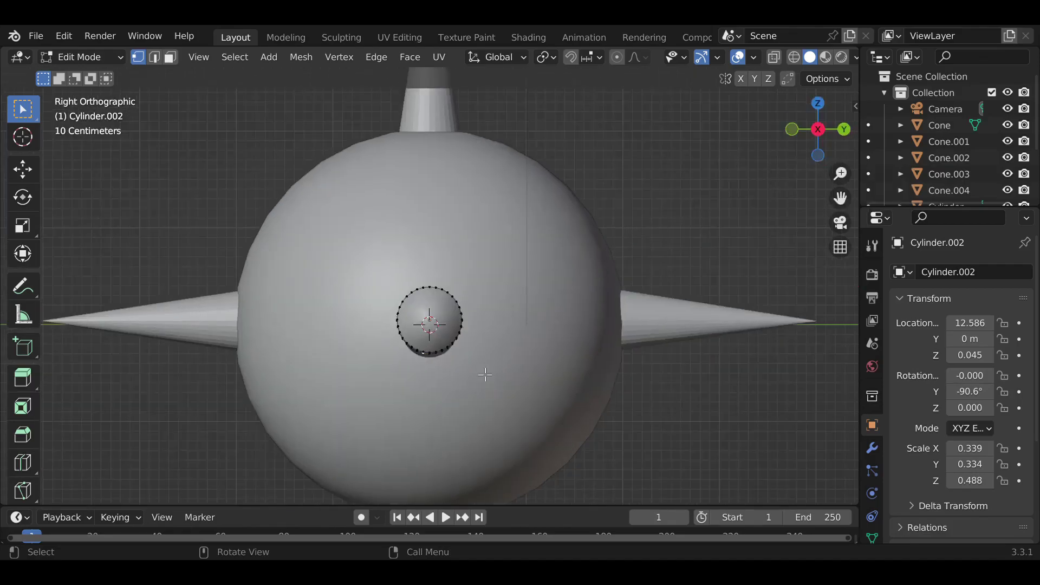
{"action": "left_click", "coordinate": [389, 272], "text": "alt"}
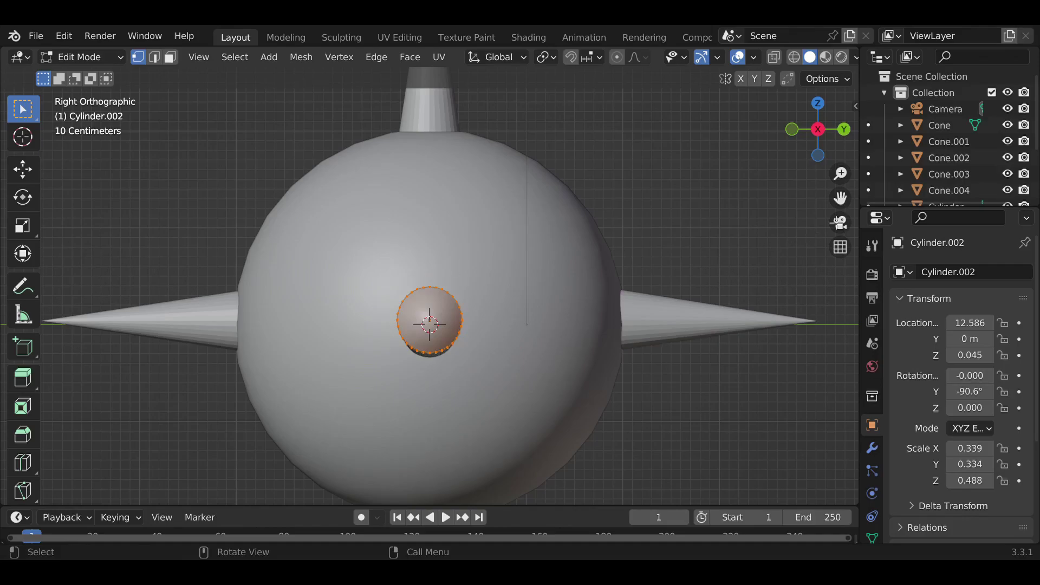
{"action": "left_click", "coordinate": [793, 134]}
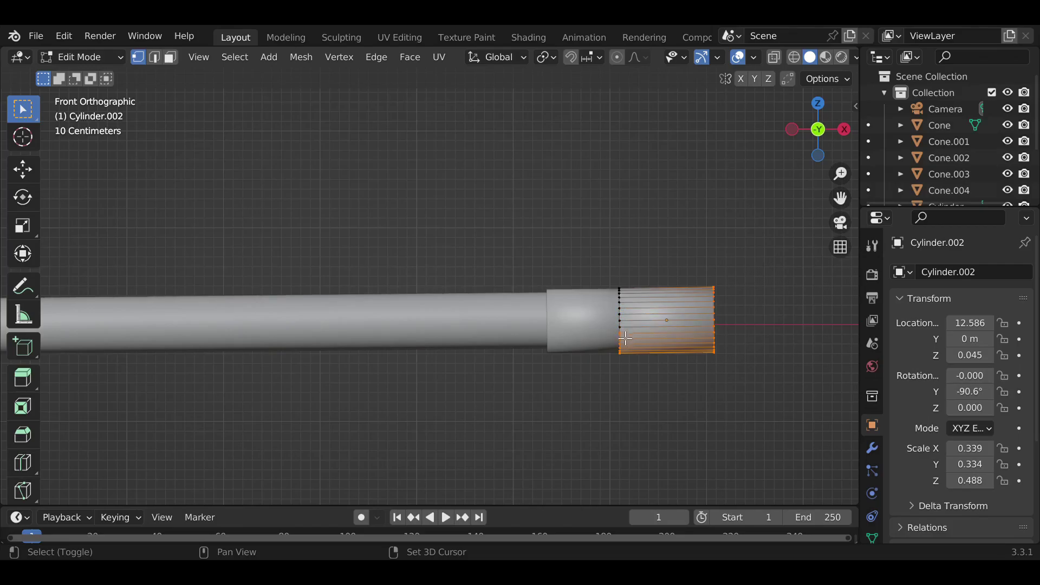
{"action": "left_click", "coordinate": [625, 344], "text": "shift"}
{"action": "left_click", "coordinate": [624, 344], "text": "shift"}
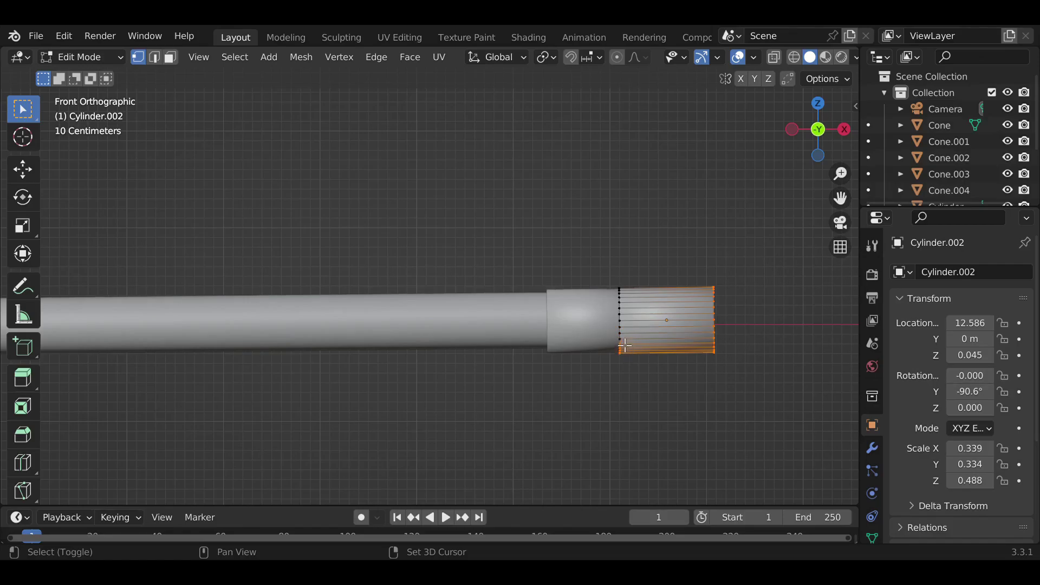
{"action": "left_click", "coordinate": [624, 350], "text": "shift"}
{"action": "left_click", "coordinate": [625, 352], "text": "shift"}
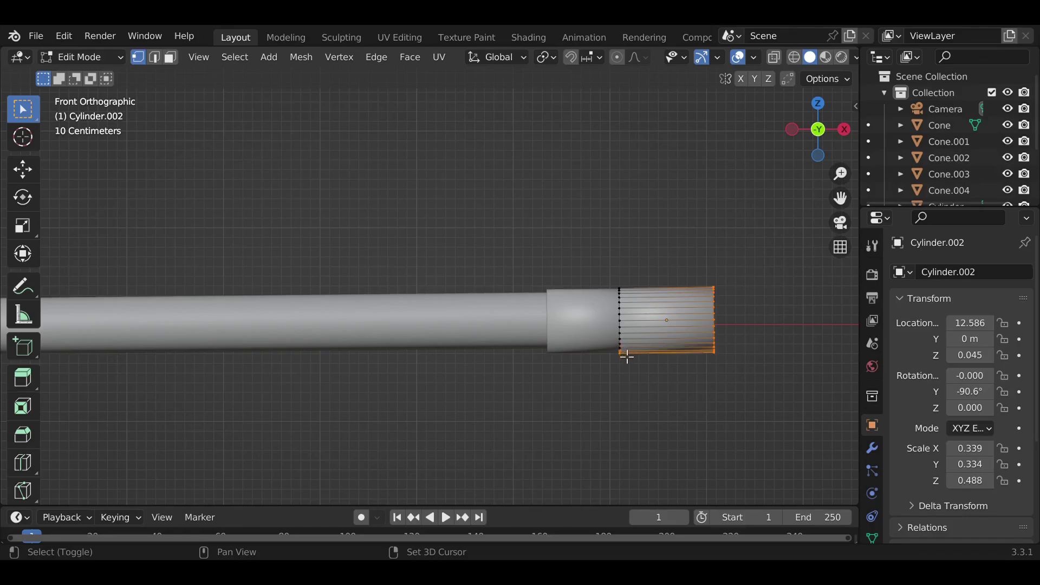
{"action": "left_click", "coordinate": [625, 356], "text": "shift"}
{"action": "left_click", "coordinate": [625, 356], "text": "shift"}
{"action": "left_click", "coordinate": [625, 357], "text": "shift"}
{"action": "left_click", "coordinate": [624, 359], "text": "shift"}
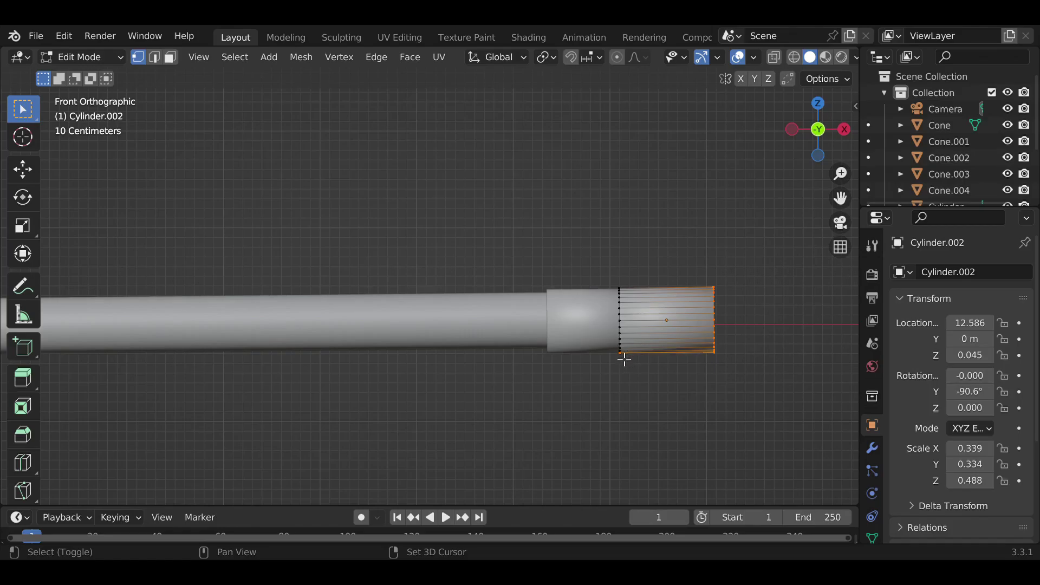
Step: Deselect the inner rim's remaining vertices on the underside and back of the outer collar, keeping its free end selected
{"action": "left_click", "coordinate": [817, 155]}
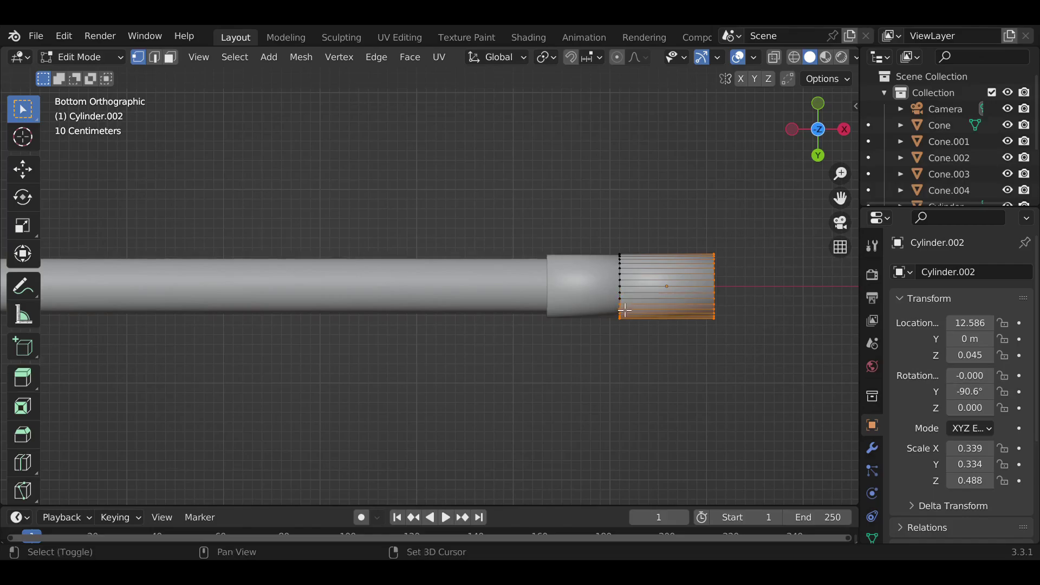
{"action": "left_click", "coordinate": [626, 310], "text": "alt+shift"}
{"action": "left_click", "coordinate": [624, 312], "text": "alt+shift"}
{"action": "left_click", "coordinate": [626, 318], "text": "alt+shift"}
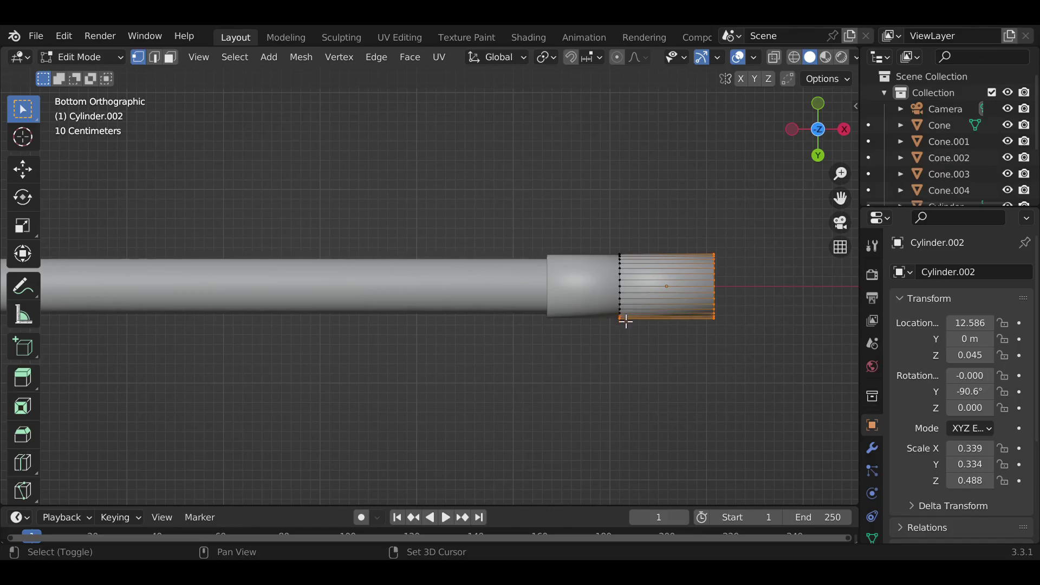
{"action": "left_click", "coordinate": [818, 155]}
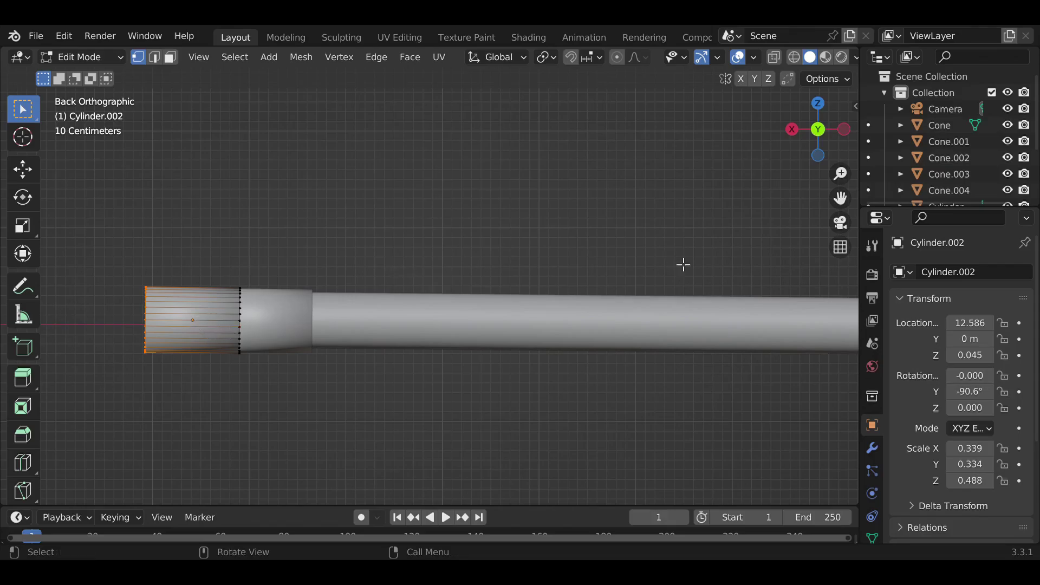
{"action": "left_click", "coordinate": [792, 128]}
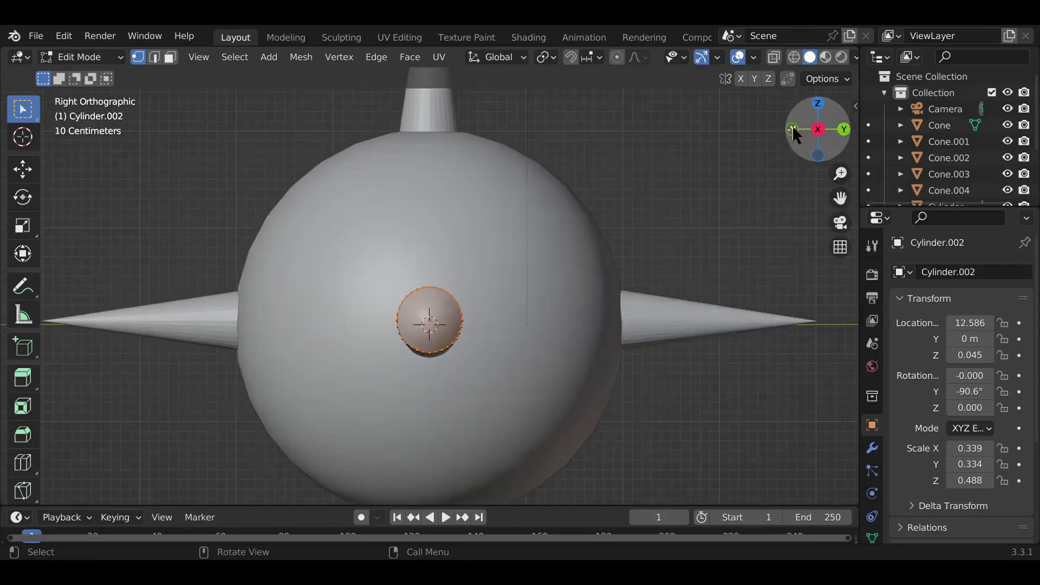
{"action": "left_click", "coordinate": [819, 104]}
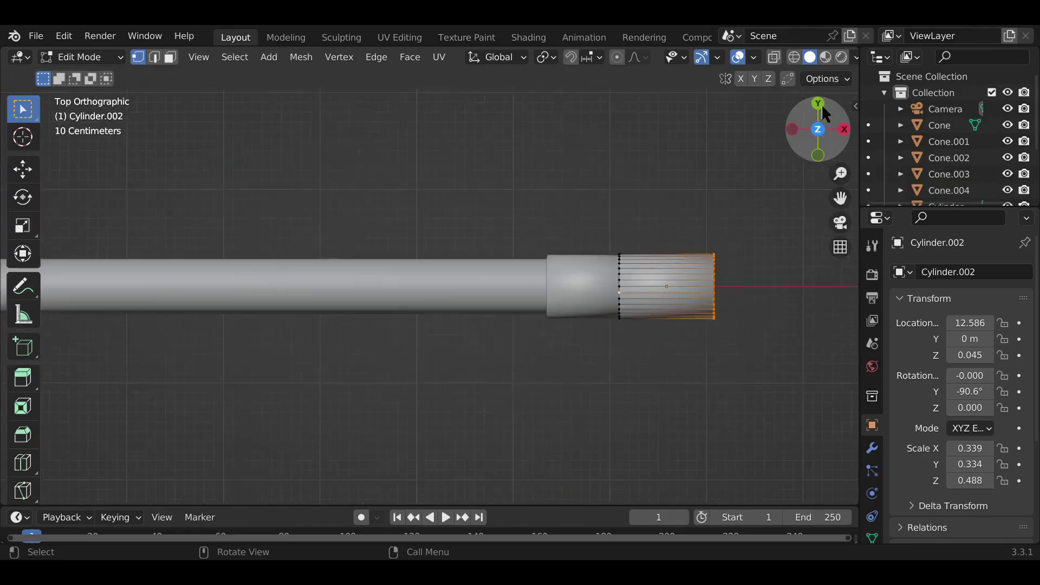
Step: Try scaling the outer collar's selected vertices up uniformly by about 1.32, and undo the scaling
{"action": "left_click_drag", "start_coordinate": [807, 149], "coordinate": [775, 186]}
{"action": "key", "text": "s"}
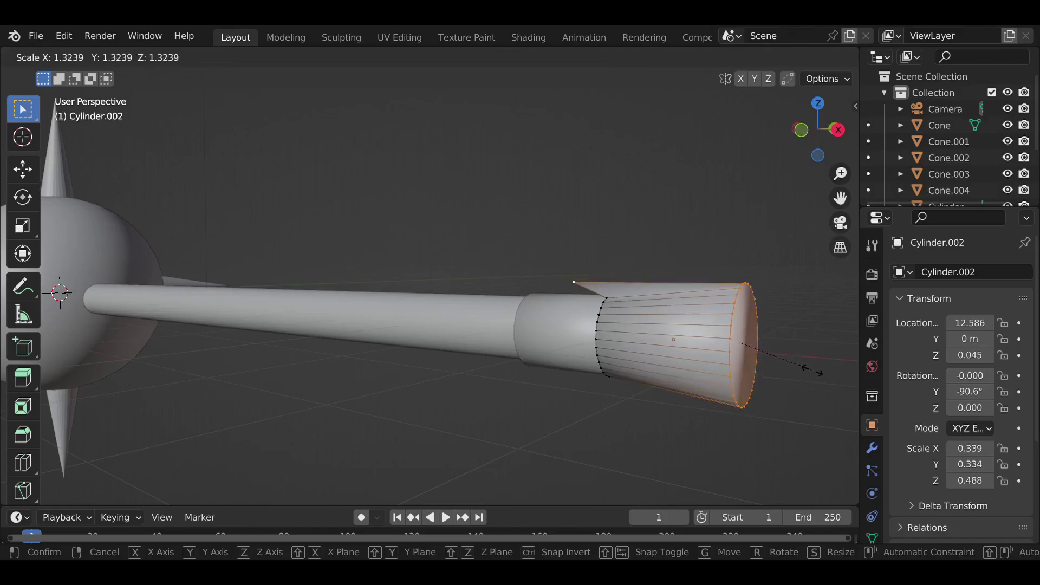
{"action": "left_click", "coordinate": [812, 371]}
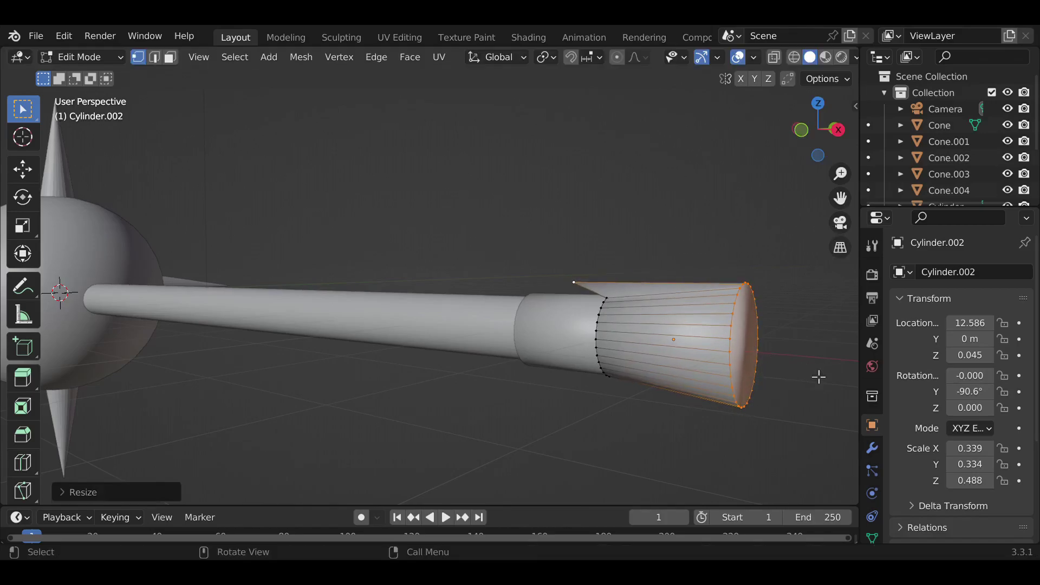
{"action": "key", "text": "ctrl+z"}
Step: Deselect the stray inner rim vertex and scale the outer collar's free end up uniformly into a wide flare
{"action": "left_click", "coordinate": [819, 108]}
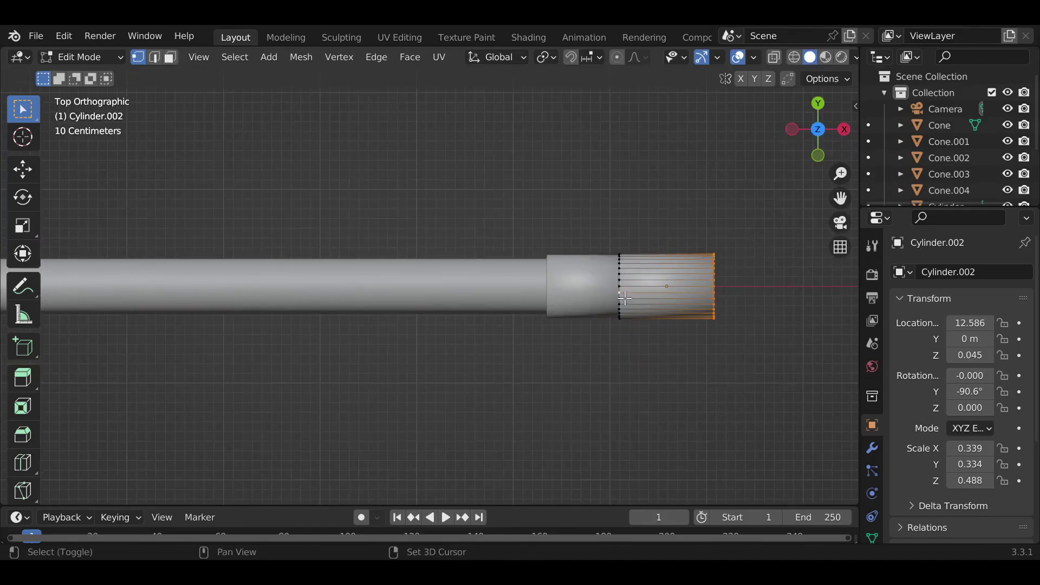
{"action": "left_click", "coordinate": [816, 154]}
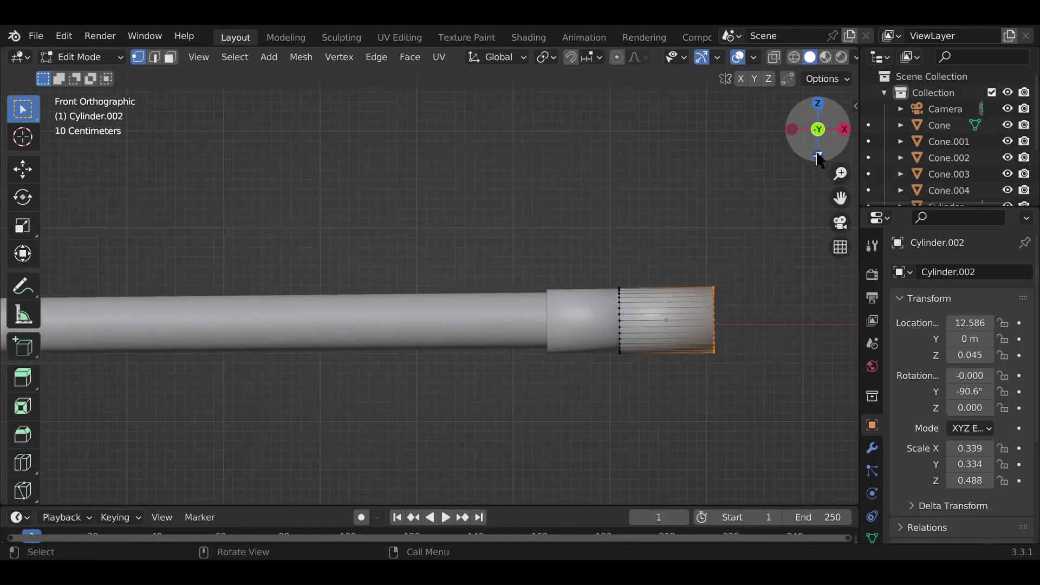
{"action": "left_click_drag", "start_coordinate": [806, 137], "coordinate": [795, 408]}
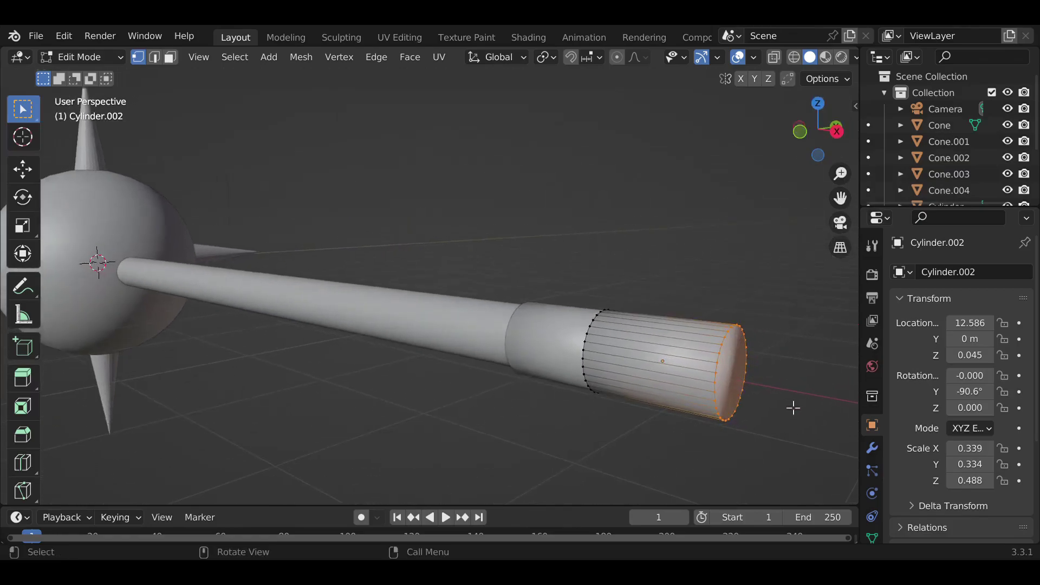
{"action": "key", "text": "s"}
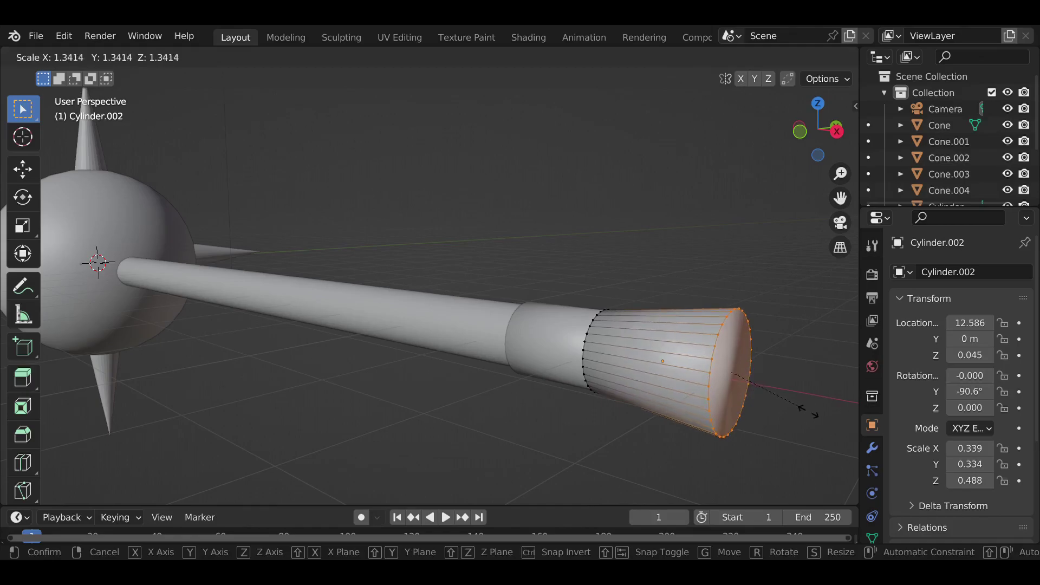
{"action": "left_click", "coordinate": [844, 429]}
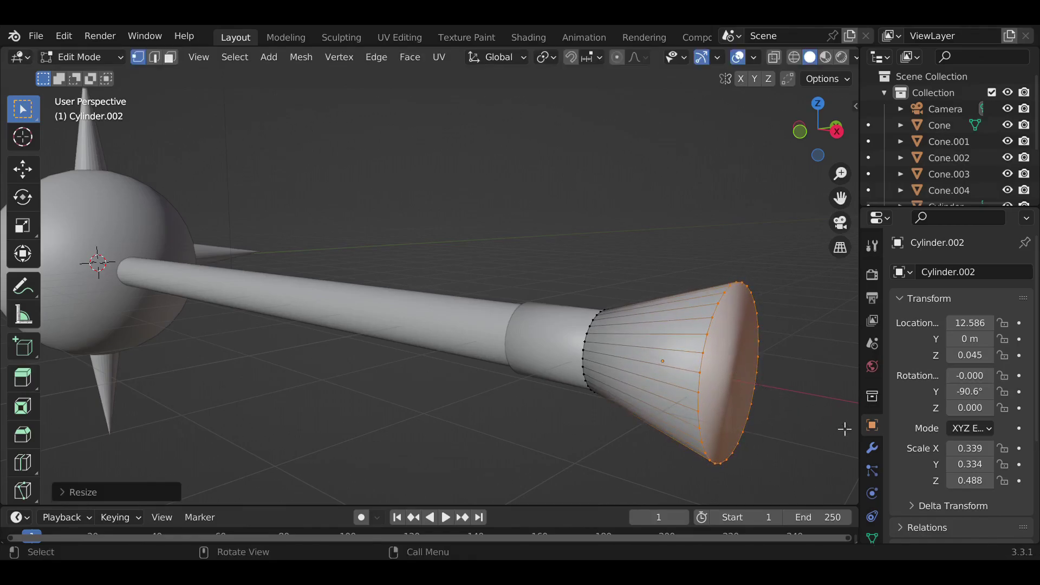
Step: Clear the vertex selection and return the flared collar to Object Mode
{"action": "left_click", "coordinate": [729, 209]}
{"action": "left_click_drag", "start_coordinate": [797, 138], "coordinate": [807, 138]}
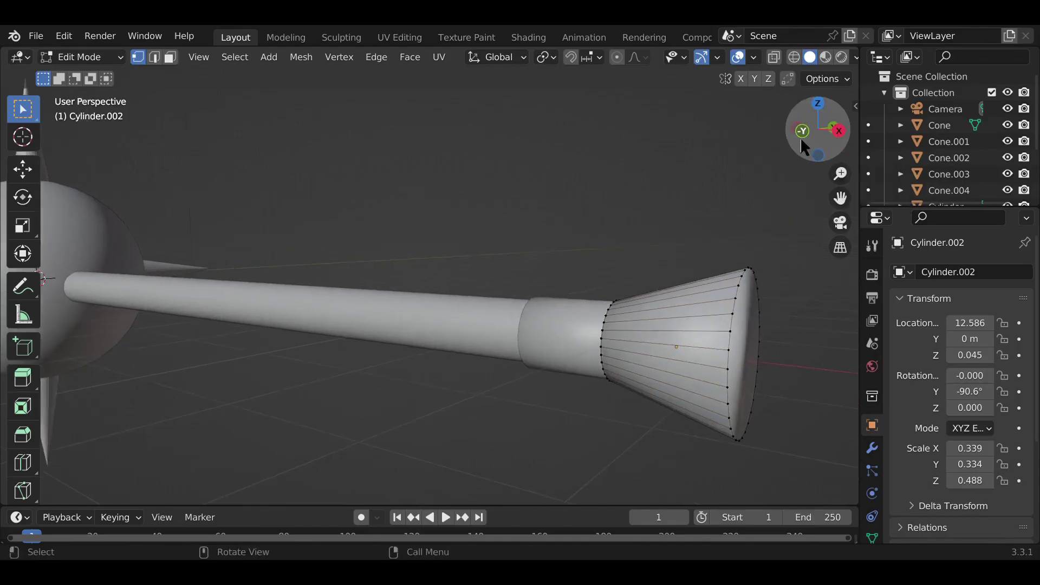
{"action": "left_click", "coordinate": [115, 57]}
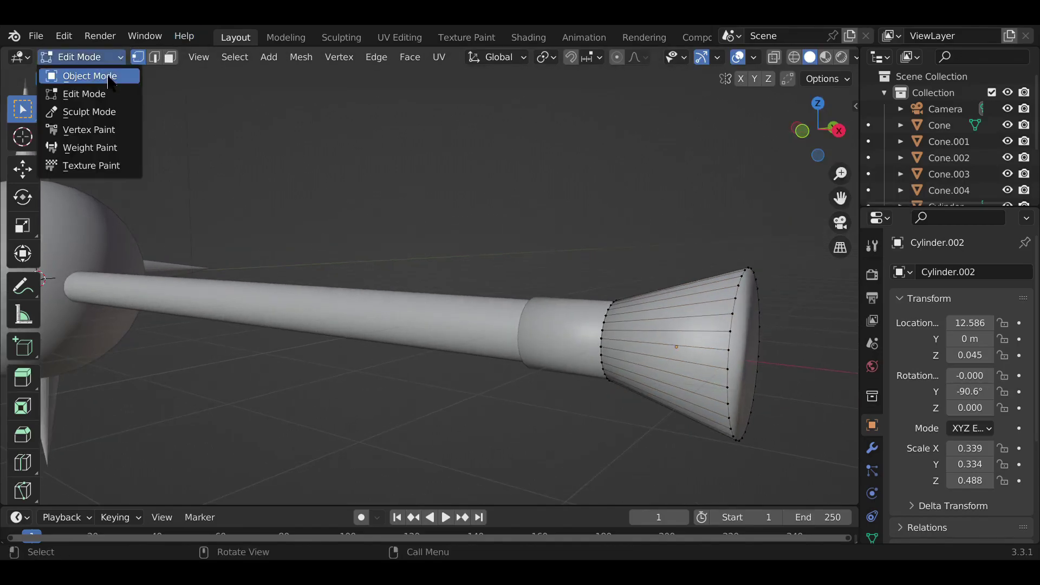
{"action": "left_click", "coordinate": [112, 76]}
{"action": "scroll", "coordinate": [498, 155], "scroll_direction": "down", "scroll_amount": 3}
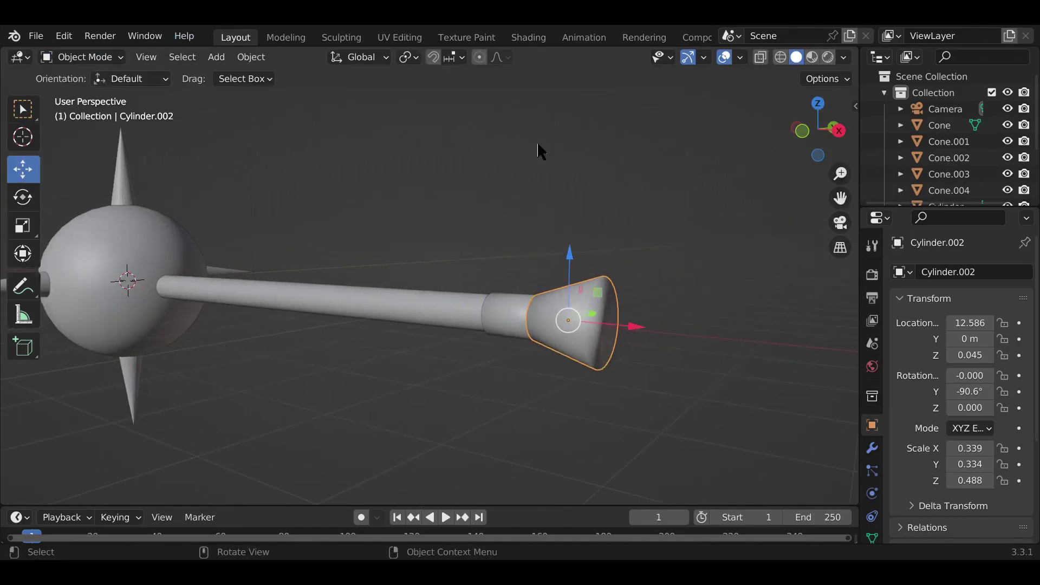
Step: Duplicate the collar ring and the flared pommel together and move the copies along X to the handle's head end
{"action": "left_click_drag", "start_coordinate": [803, 163], "coordinate": [820, 143]}
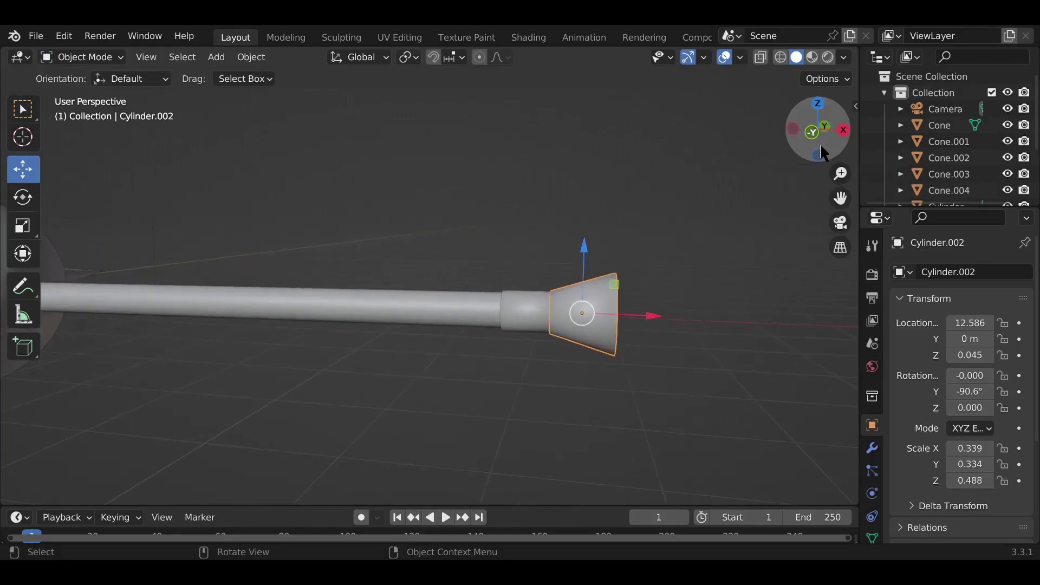
{"action": "left_click", "coordinate": [667, 175]}
{"action": "left_click_drag", "start_coordinate": [744, 345], "coordinate": [485, 283]}
{"action": "left_click", "coordinate": [678, 295]}
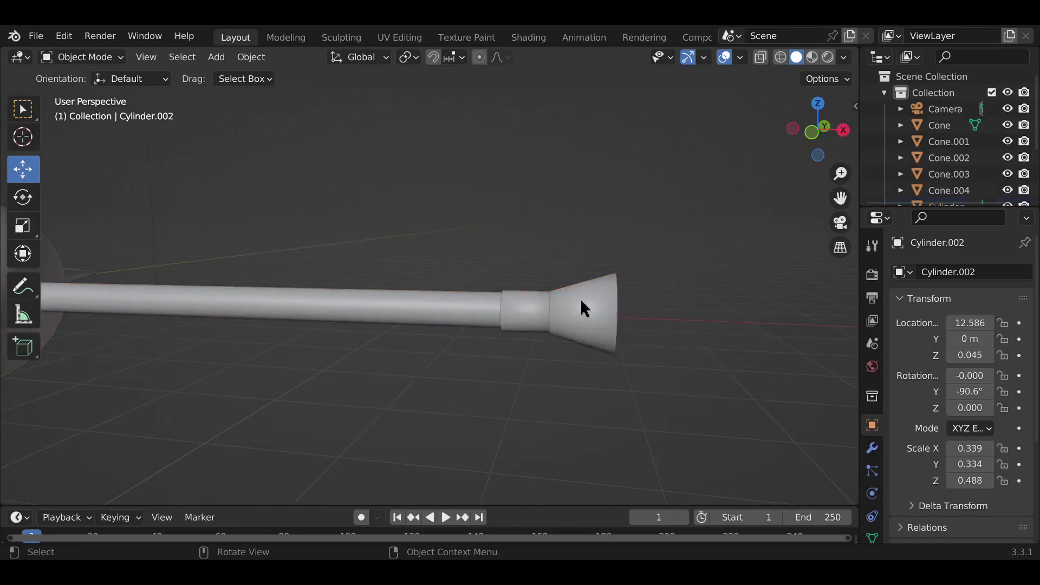
{"action": "left_click", "coordinate": [523, 324]}
{"action": "left_click", "coordinate": [589, 323], "text": "shift"}
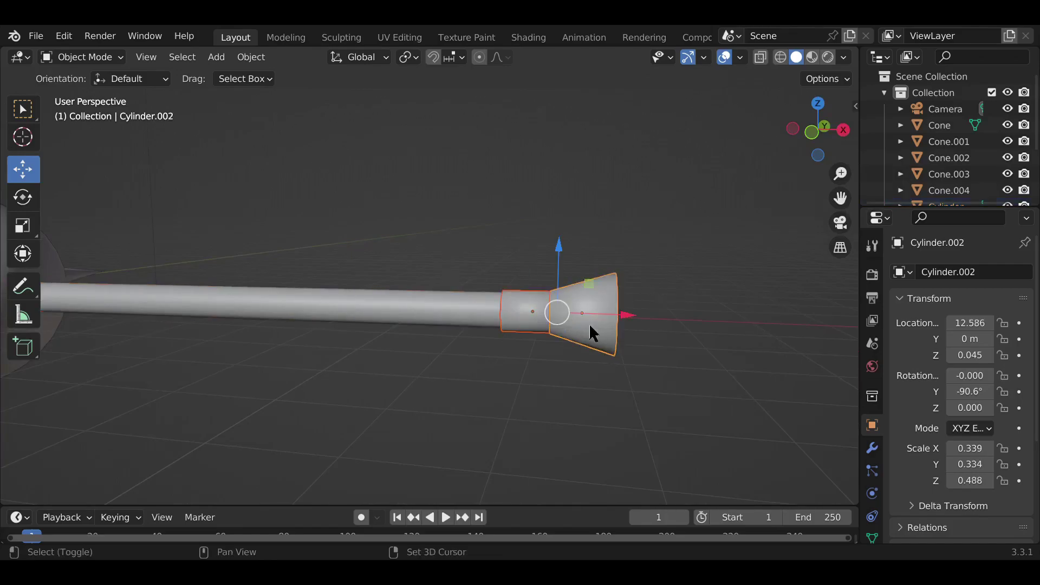
{"action": "key", "text": "ctrl+c"}
{"action": "key", "text": "ctrl+v"}
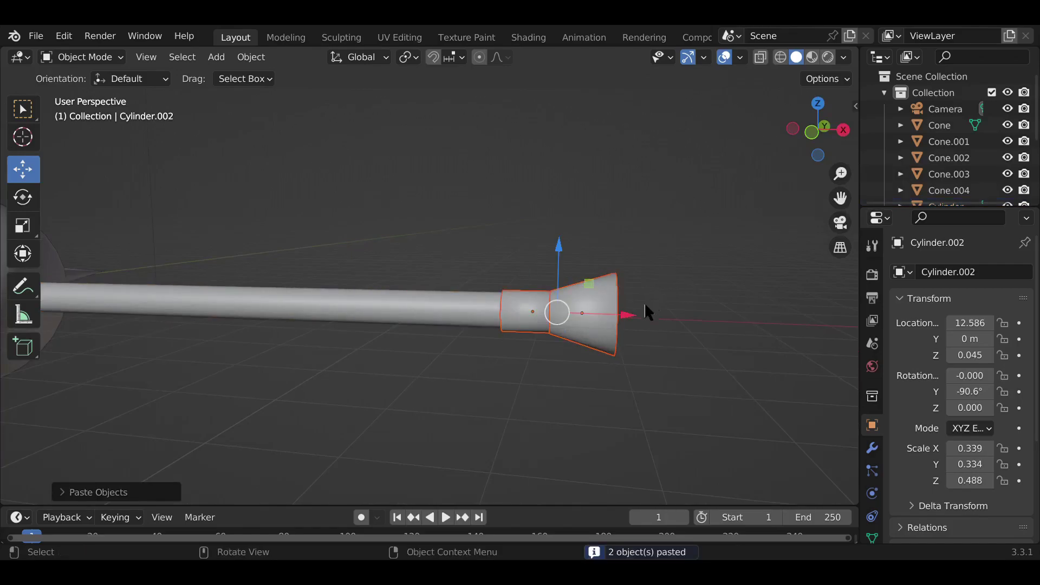
{"action": "left_click_drag", "start_coordinate": [629, 324], "coordinate": [126, 323]}
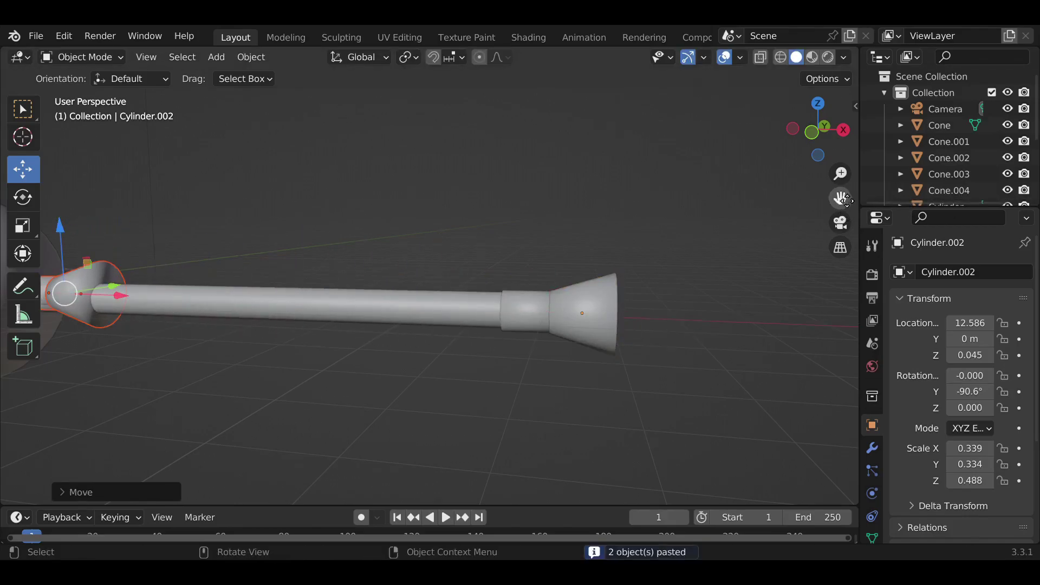
Step: Rotate the copied collar and flare about 180.71° in front view, shift them along X so the flare meets the sphere, and deselect them
{"action": "left_click_drag", "start_coordinate": [840, 197], "coordinate": [1037, 192]}
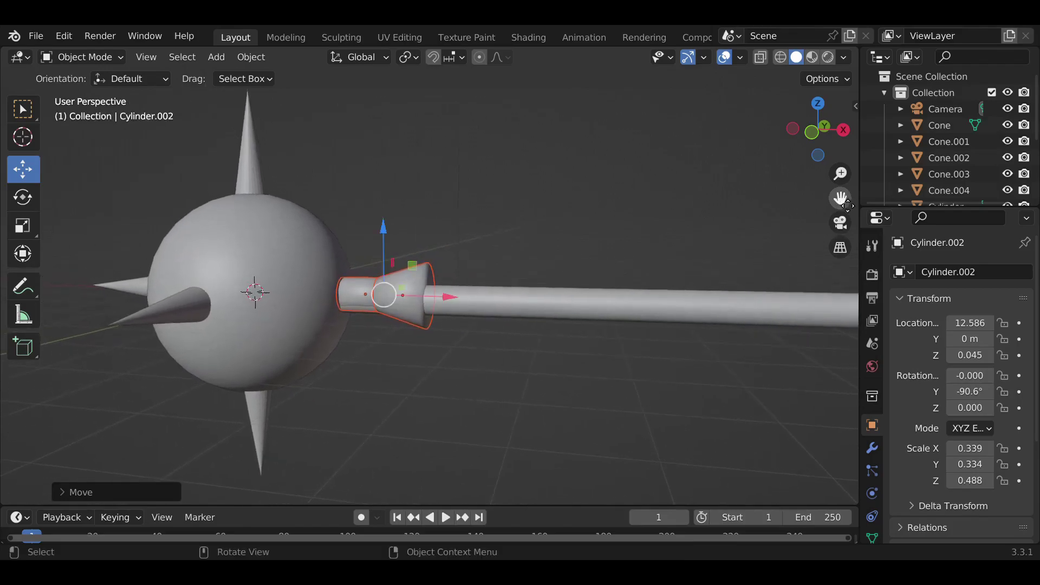
{"action": "left_click", "coordinate": [810, 130]}
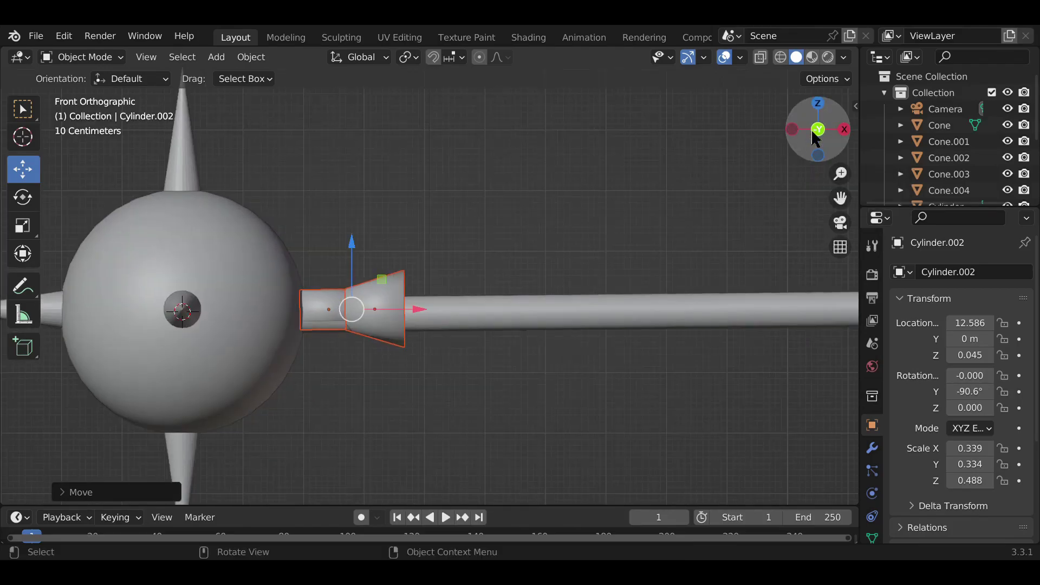
{"action": "key", "text": "r"}
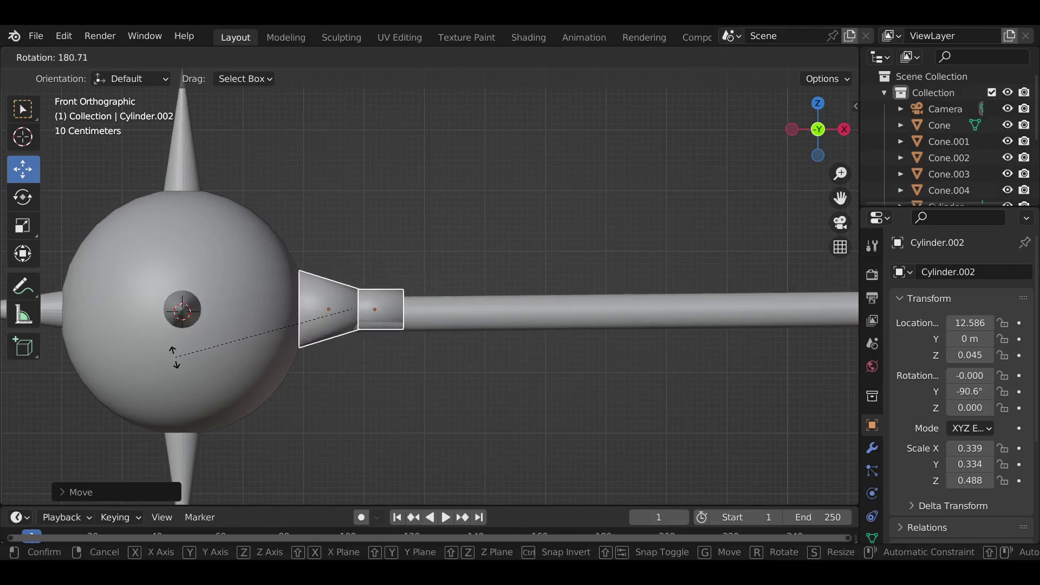
{"action": "left_click", "coordinate": [174, 357]}
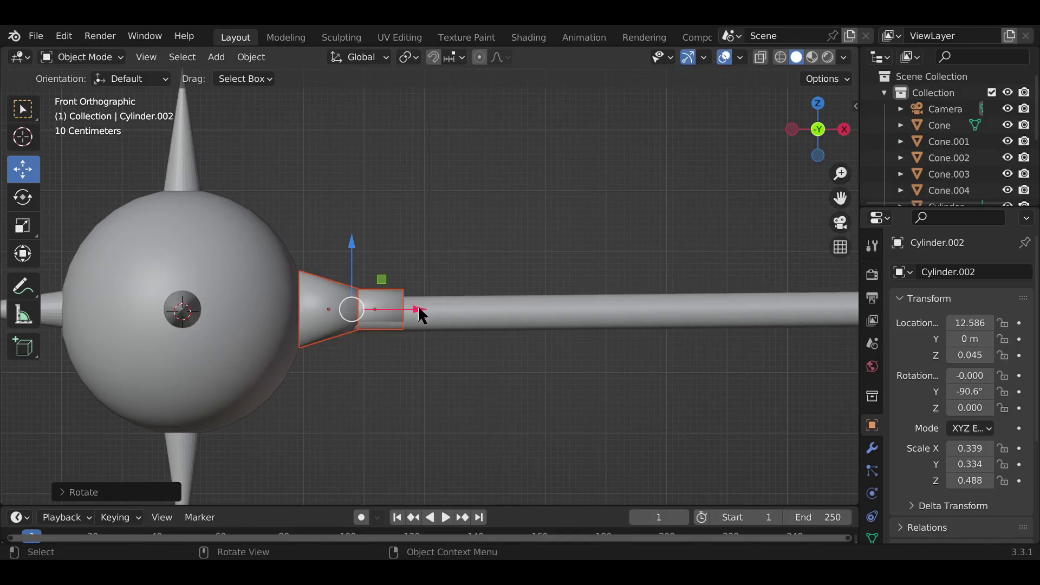
{"action": "left_click_drag", "start_coordinate": [419, 314], "coordinate": [411, 314]}
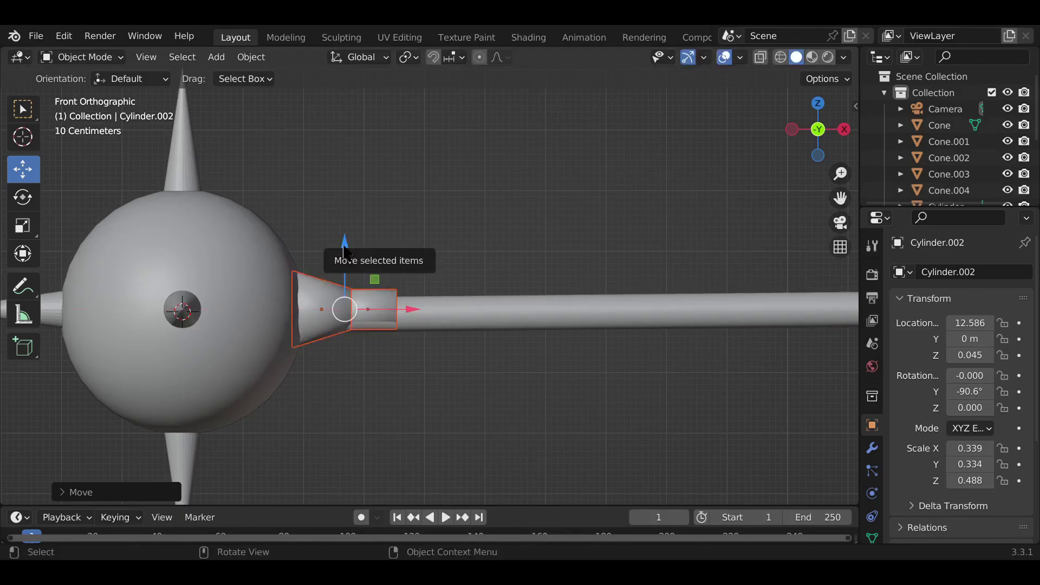
{"action": "left_click_drag", "start_coordinate": [344, 254], "coordinate": [351, 257]}
{"action": "mouse_move", "coordinate": [813, 133]}
{"action": "left_mouse_down"}
{"action": "mouse_move", "coordinate": [786, 162]}
{"action": "mouse_move", "coordinate": [803, 142]}
{"action": "left_mouse_up"}
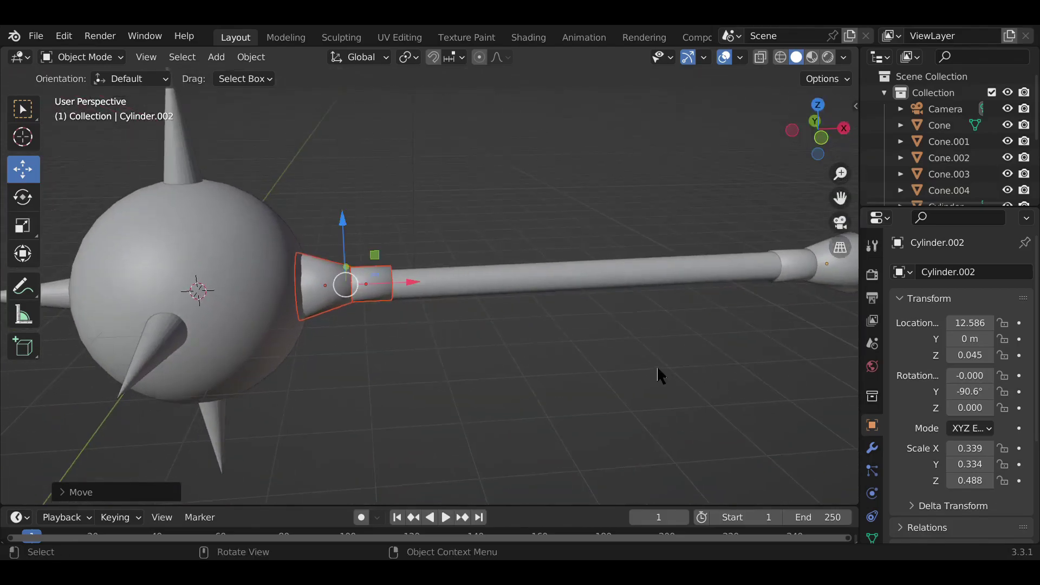
{"action": "scroll", "coordinate": [660, 374], "scroll_direction": "down", "scroll_amount": 4}
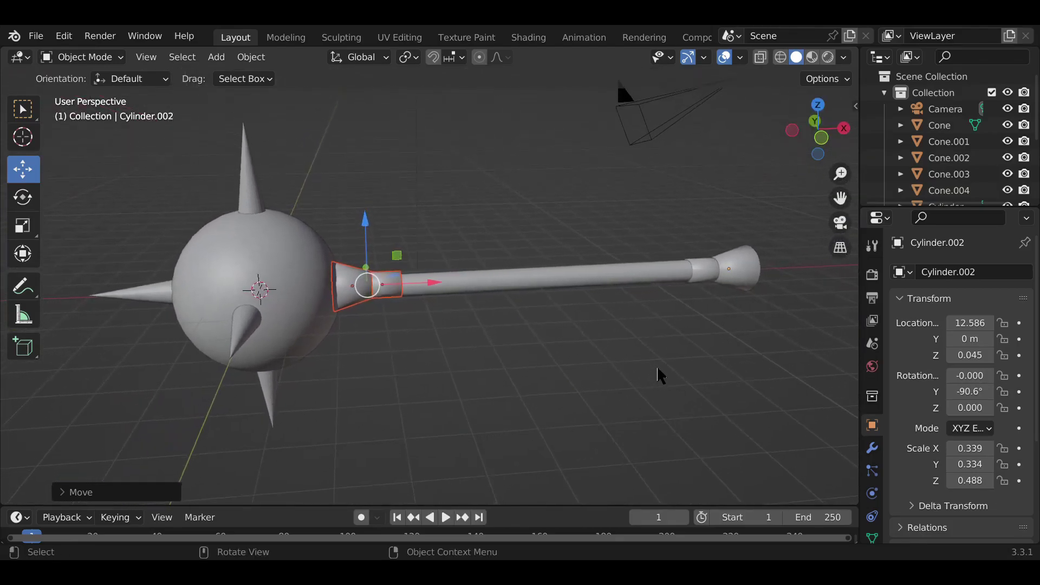
{"action": "left_click_drag", "start_coordinate": [792, 130], "coordinate": [767, 351]}
{"action": "left_click", "coordinate": [756, 386]}
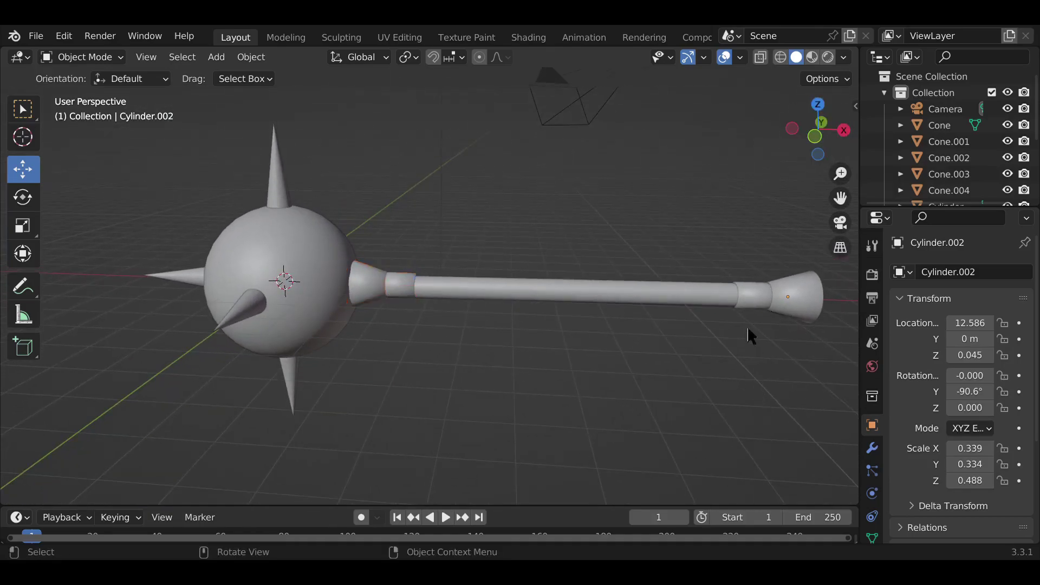
Step: Duplicate the collar ring at the handle's pommel end and move the copy along X to the middle part of the handle
{"action": "left_click", "coordinate": [749, 295]}
{"action": "key", "text": "ctrl+c"}
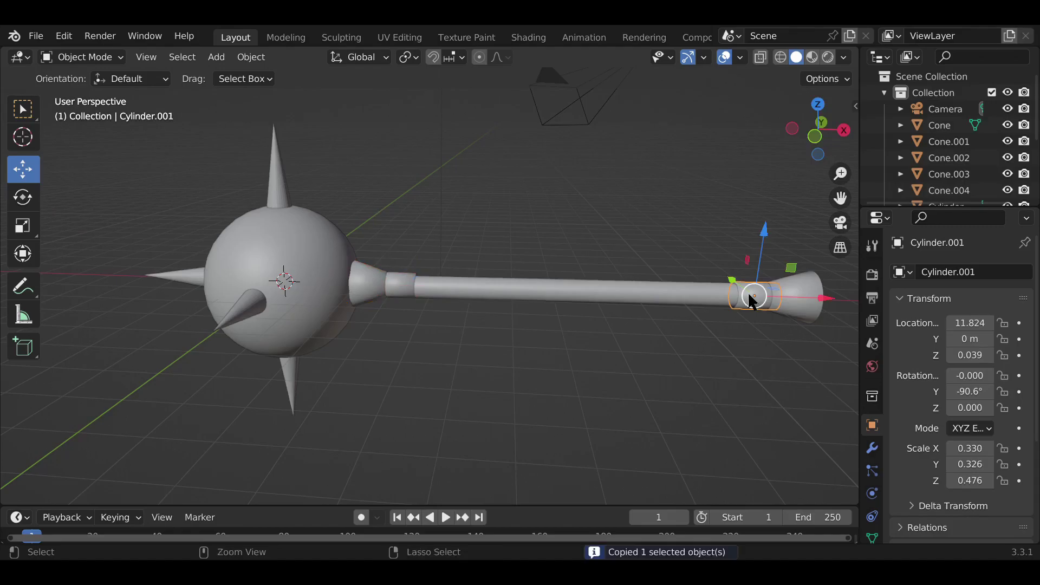
{"action": "key", "text": "ctrl+v"}
{"action": "left_click_drag", "start_coordinate": [819, 299], "coordinate": [592, 308]}
{"action": "scroll", "coordinate": [620, 325], "scroll_direction": "up", "scroll_amount": 4}
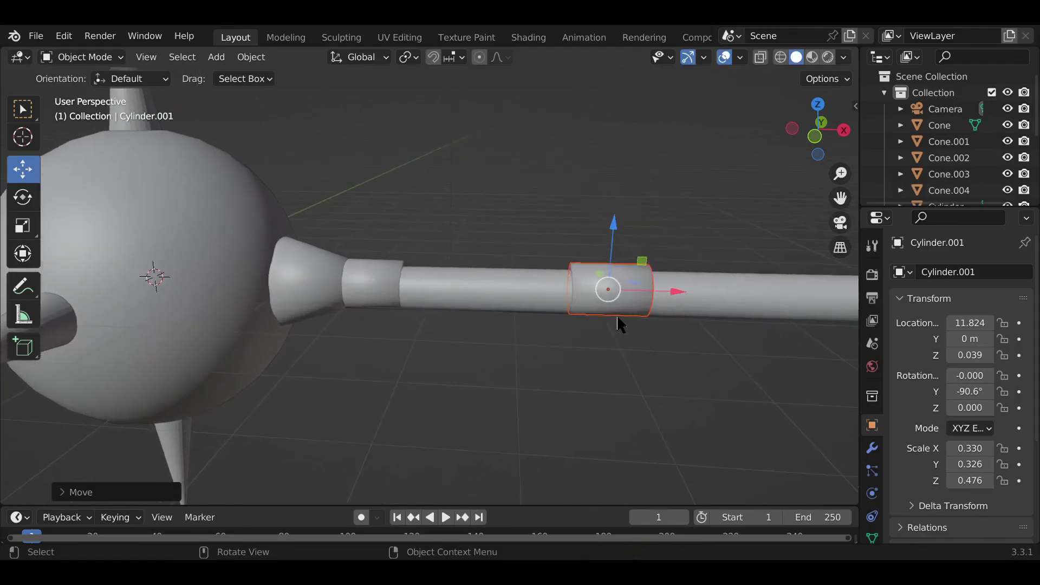
{"action": "left_click_drag", "start_coordinate": [840, 198], "coordinate": [725, 195]}
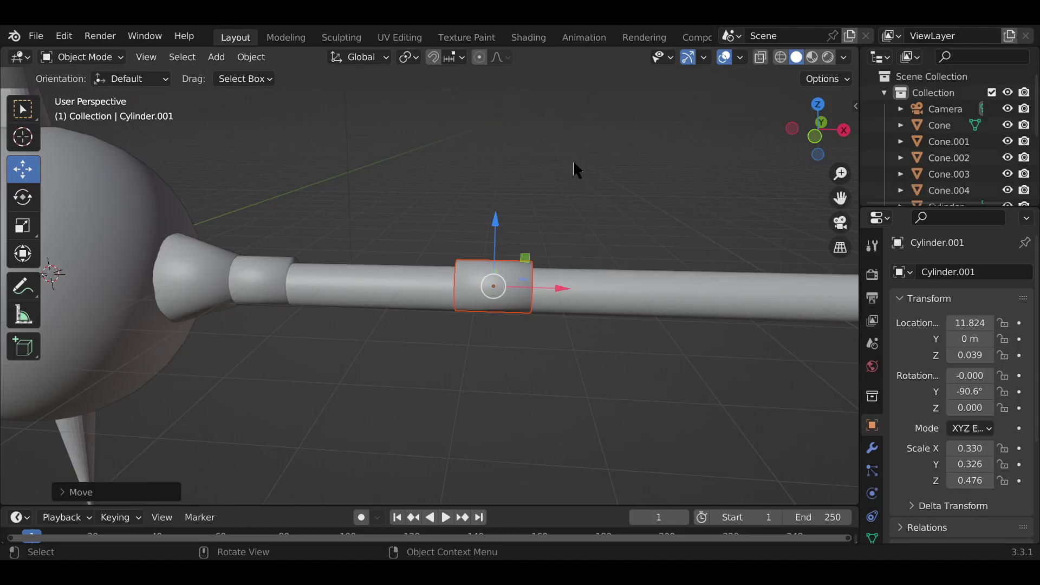
Step: Scale the copied collar down along X into a thin ring and move it along X toward the pommel
{"action": "left_click", "coordinate": [22, 226]}
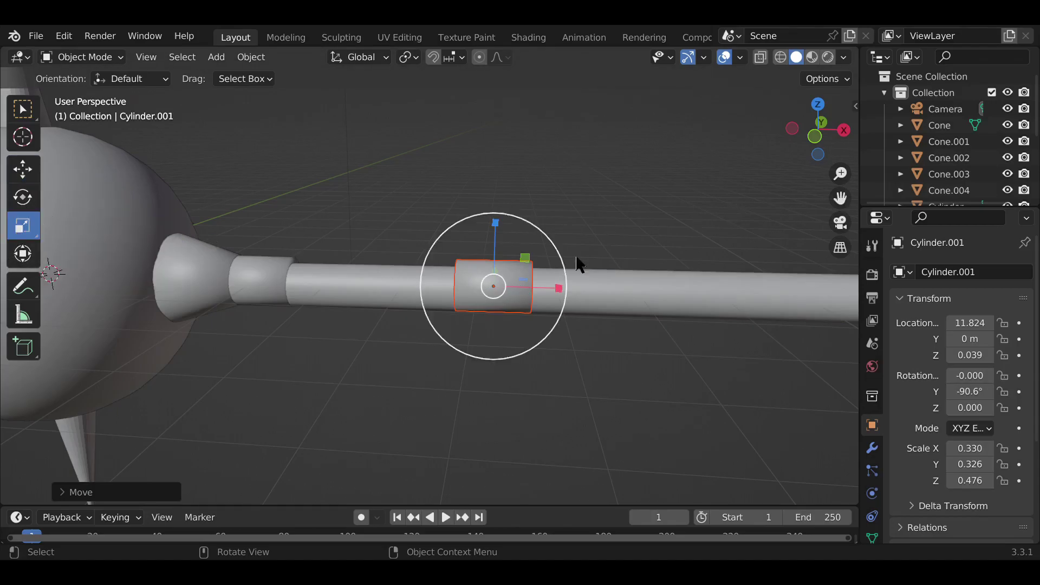
{"action": "left_click_drag", "start_coordinate": [560, 292], "coordinate": [506, 284]}
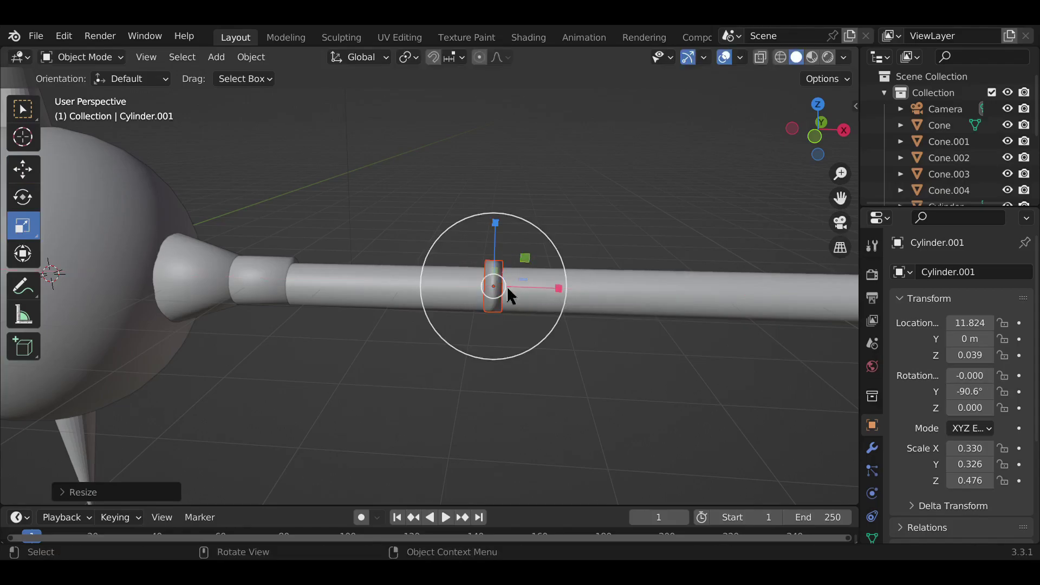
{"action": "left_click", "coordinate": [32, 171]}
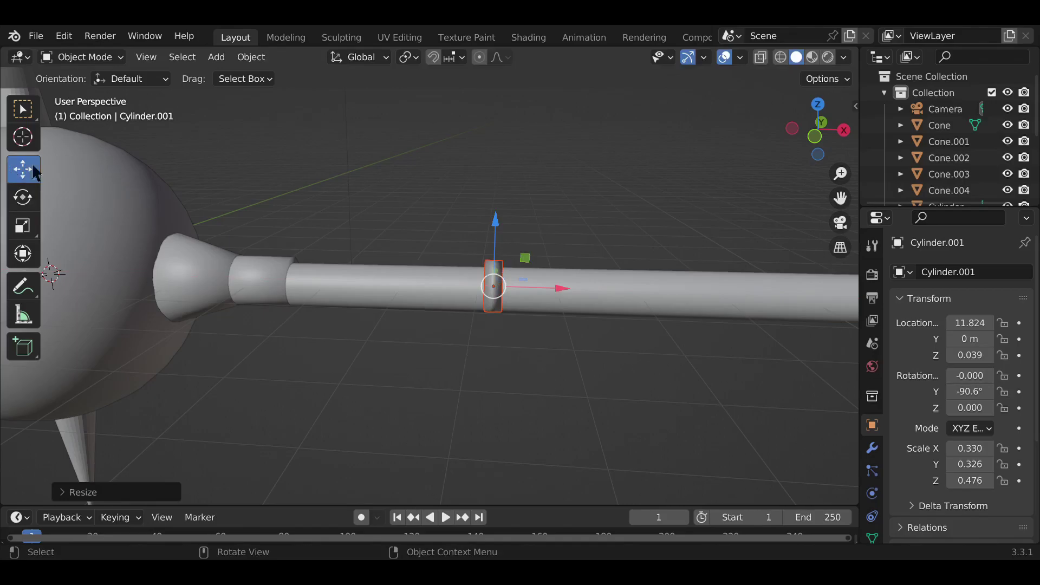
{"action": "left_click_drag", "start_coordinate": [559, 290], "coordinate": [645, 294]}
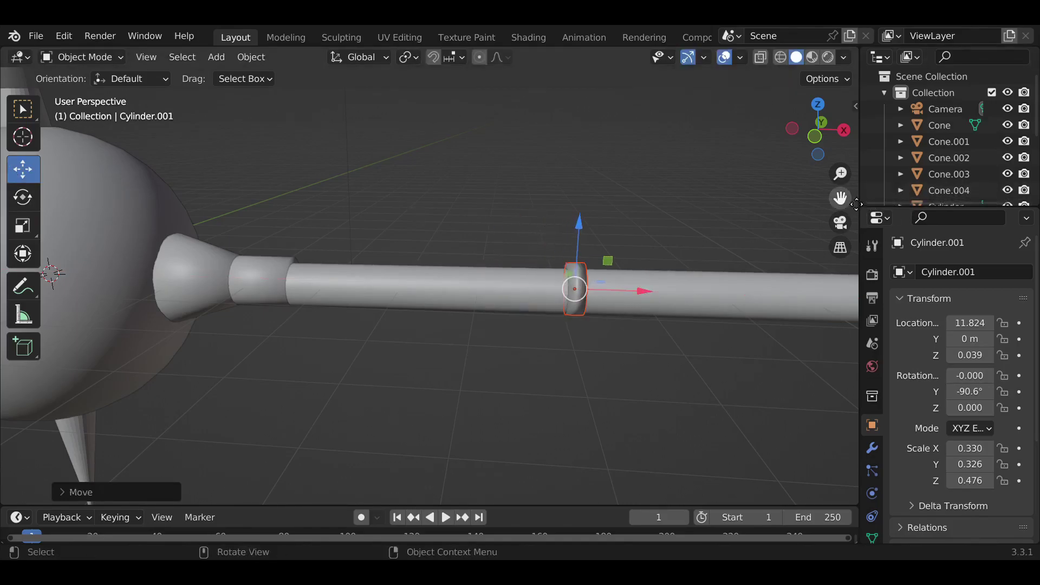
{"action": "key", "text": "KP_6"}
{"action": "middle_click_drag", "start_coordinate": [3, 267], "coordinate": [856, 205]}
Step: Duplicate the thin ring repeatedly along X to form a tight row of five rings on the handle
{"action": "key", "text": "ctrl+c"}
{"action": "key", "text": "ctrl+v"}
{"action": "left_click_drag", "start_coordinate": [459, 317], "coordinate": [529, 319]}
{"action": "key", "text": "ctrl+c"}
{"action": "key", "text": "ctrl+v"}
{"action": "key", "text": "ctrl+v"}
{"action": "key", "text": "ctrl+z"}
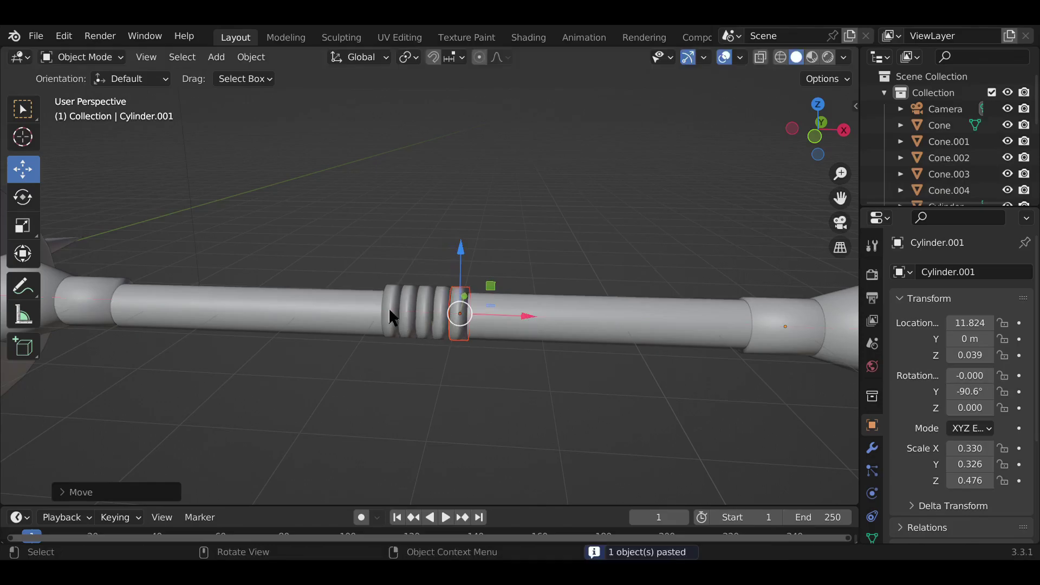
Step: Select the five thin rings, duplicate them and move the copies along X to extend the row to ten
{"action": "left_click", "coordinate": [391, 308]}
{"action": "left_click", "coordinate": [410, 331], "text": "shift"}
{"action": "left_click", "coordinate": [435, 337], "text": "shift"}
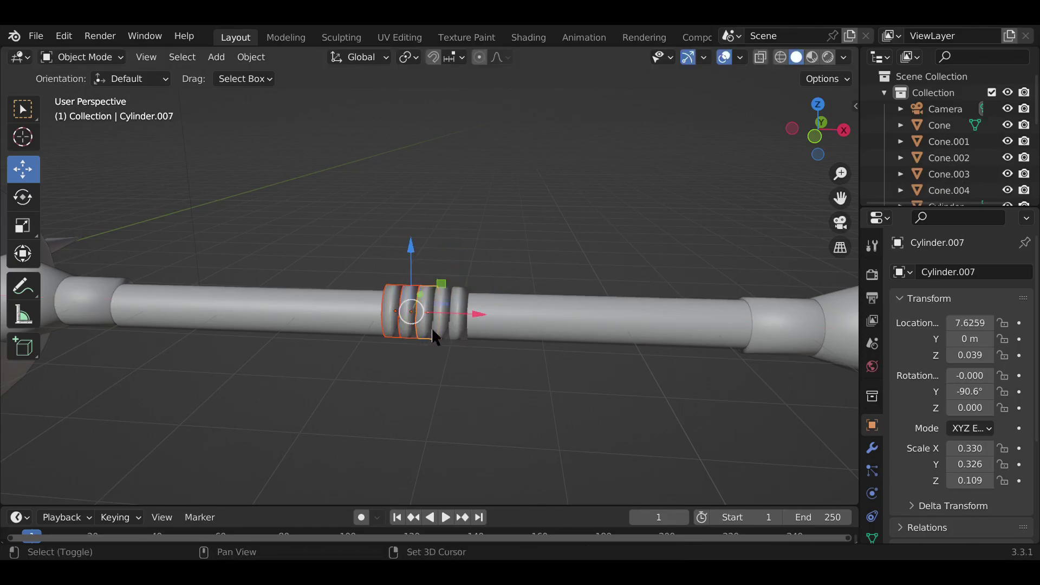
{"action": "left_click", "coordinate": [457, 336], "text": "shift"}
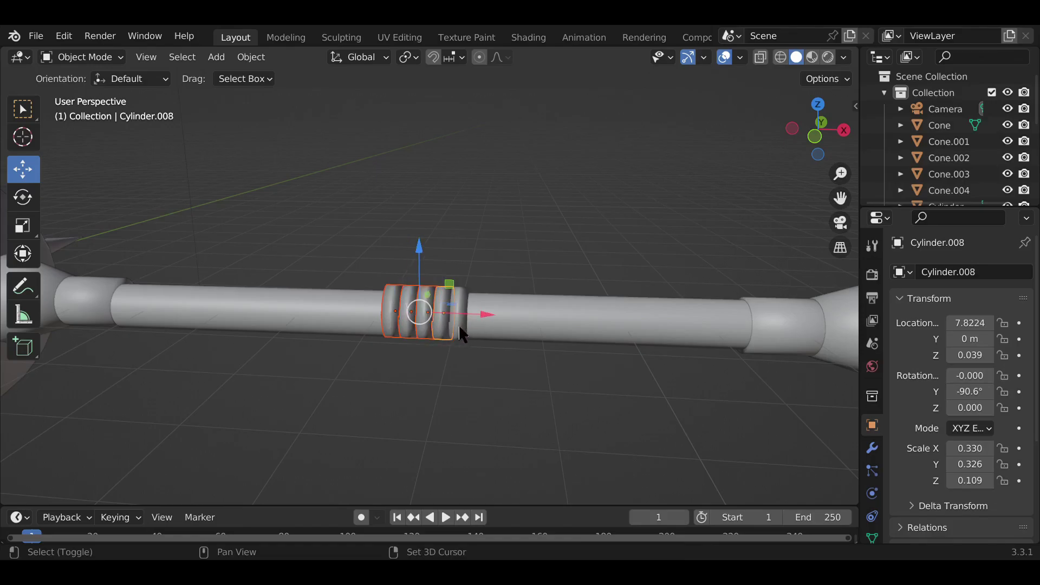
{"action": "left_click", "coordinate": [462, 334], "text": "shift"}
{"action": "key", "text": "ctrl+c"}
{"action": "key", "text": "ctrl+v"}
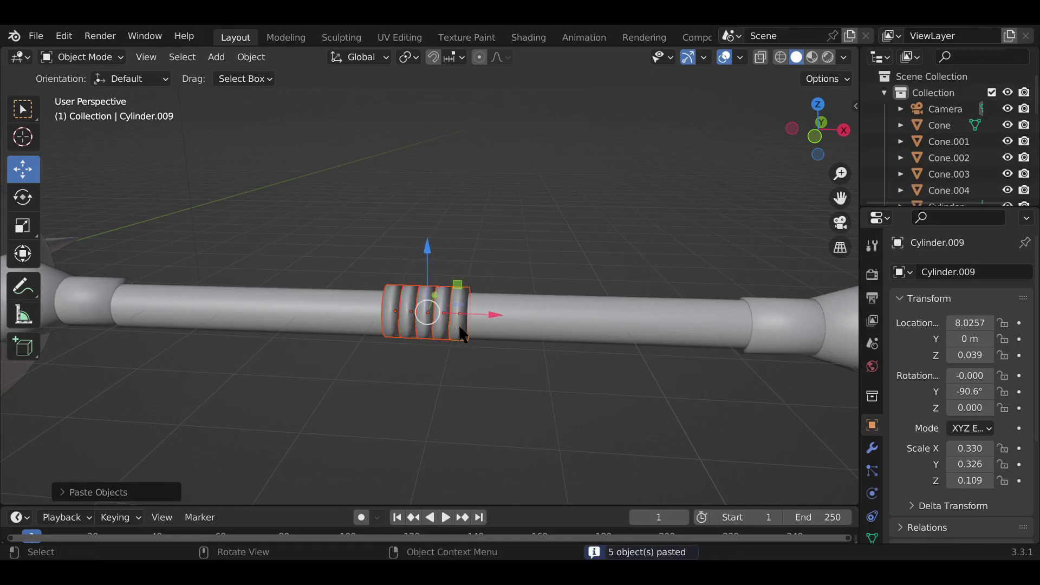
{"action": "left_click_drag", "start_coordinate": [487, 317], "coordinate": [582, 328]}
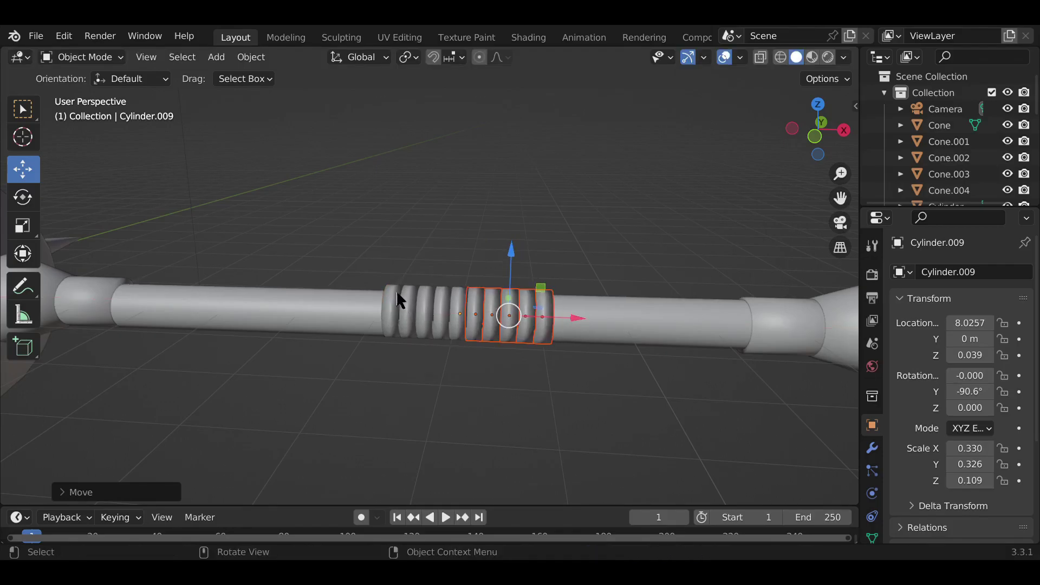
{"action": "left_click_drag", "start_coordinate": [381, 279], "coordinate": [475, 337], "text": "shift"}
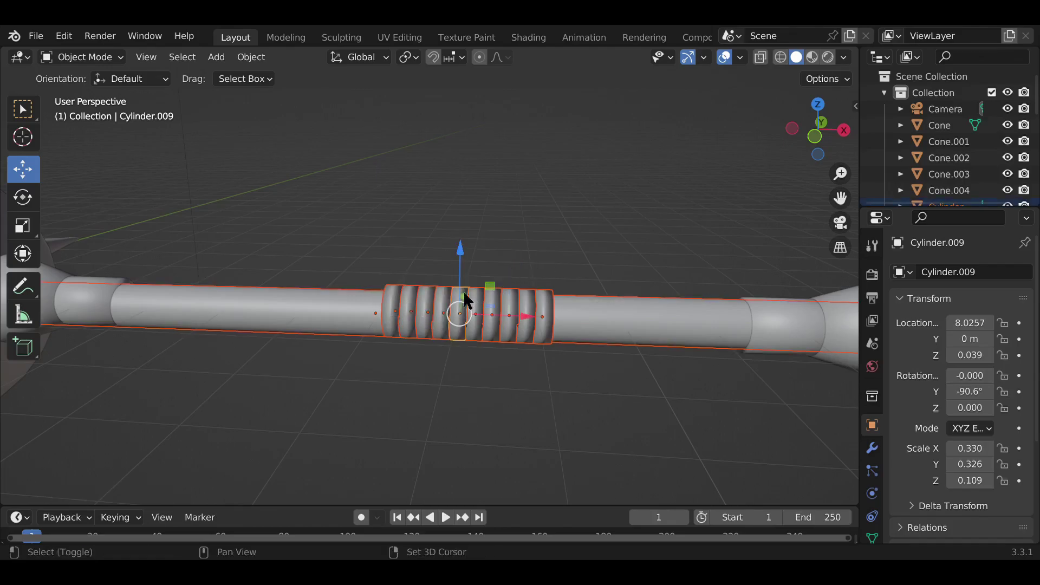
{"action": "left_click", "coordinate": [352, 307], "text": "shift"}
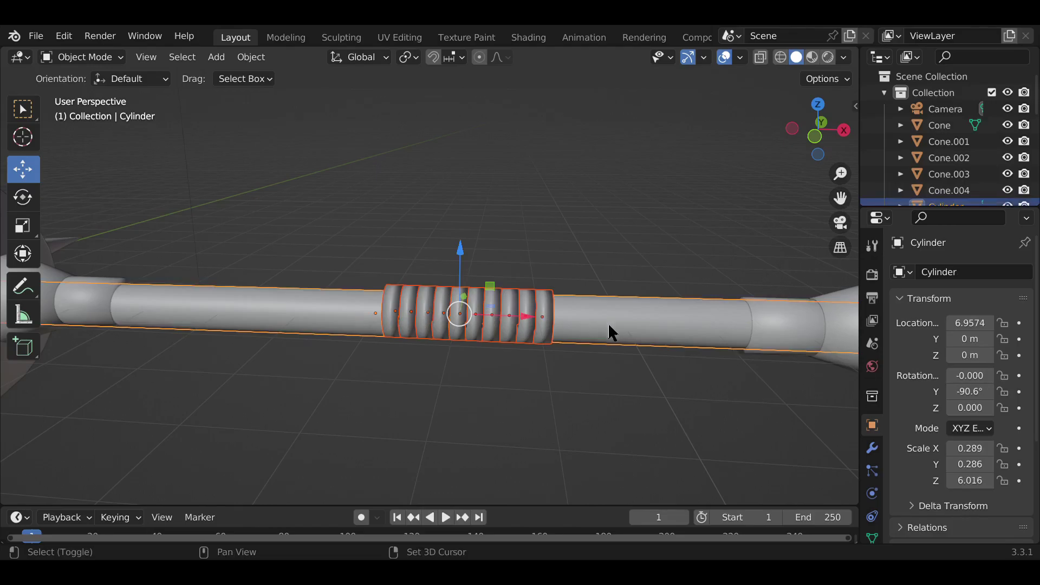
{"action": "left_click", "coordinate": [606, 196]}
{"action": "left_click_drag", "start_coordinate": [398, 258], "coordinate": [545, 370]}
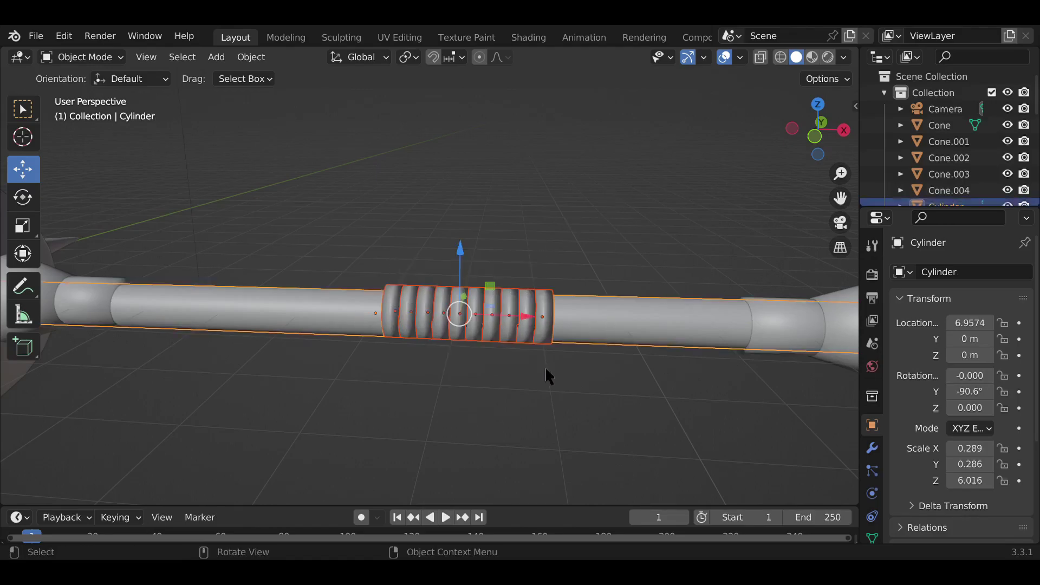
{"action": "left_click", "coordinate": [563, 237]}
Step: Select all ten thin rings and place duplicated sets along X on both sides of the original row
{"action": "left_click", "coordinate": [539, 310], "text": "shift"}
{"action": "left_click", "coordinate": [526, 314], "text": "shift"}
{"action": "left_click", "coordinate": [506, 309], "text": "shift"}
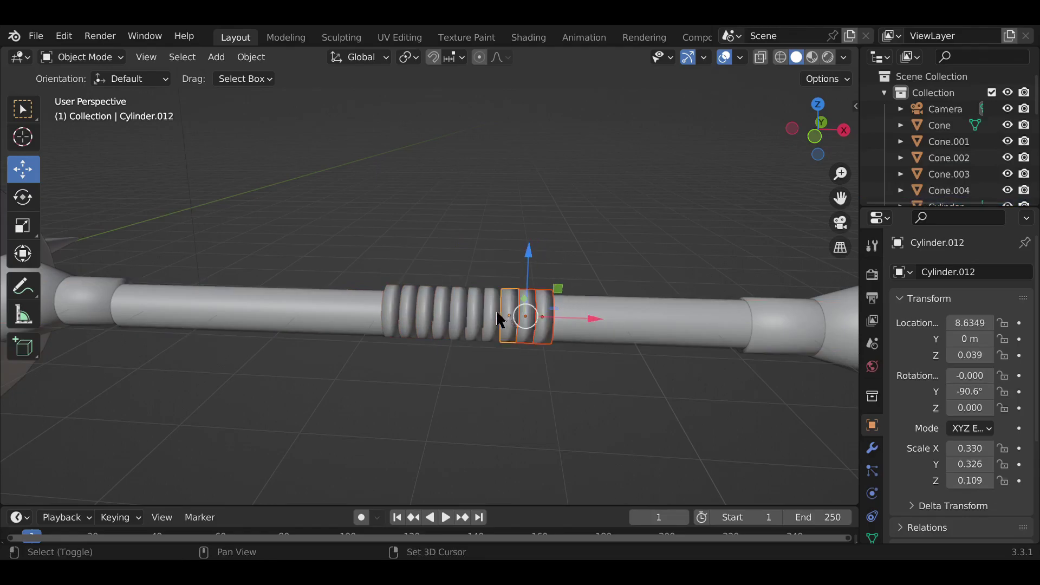
{"action": "left_click", "coordinate": [491, 310], "text": "shift"}
{"action": "left_click", "coordinate": [470, 310], "text": "shift"}
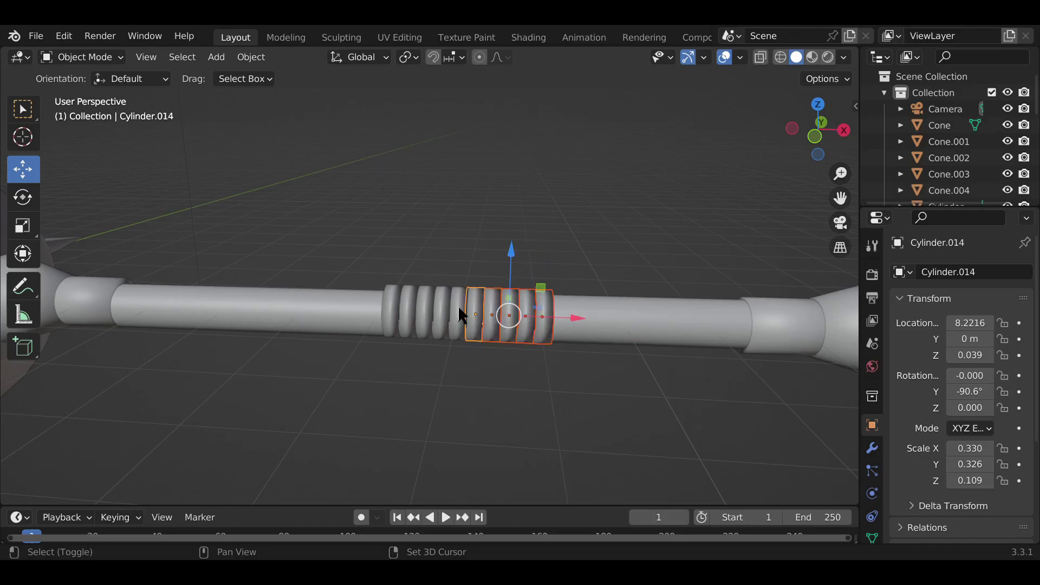
{"action": "left_click", "coordinate": [456, 305], "text": "shift"}
{"action": "left_click", "coordinate": [439, 304], "text": "shift"}
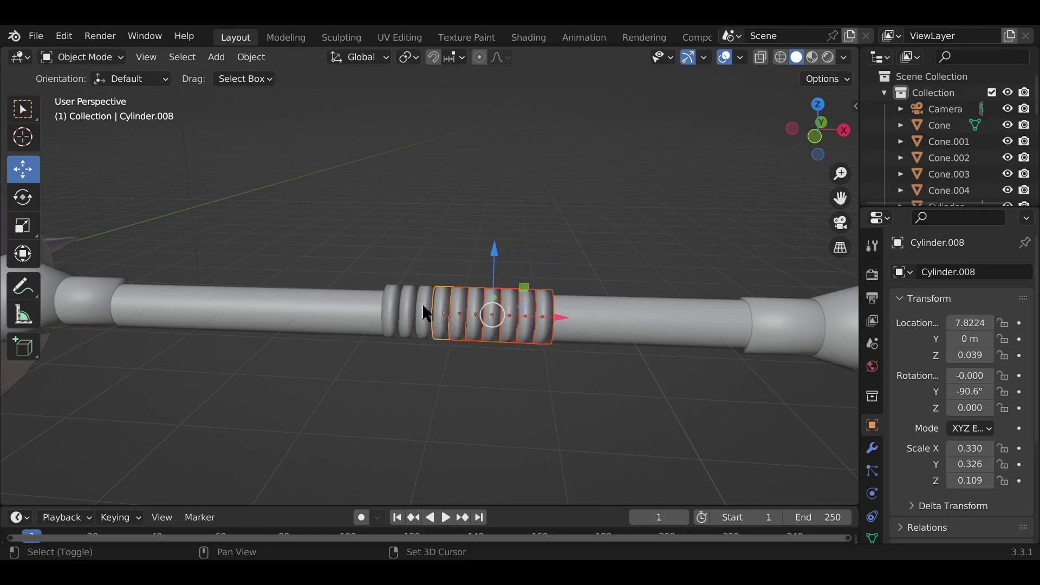
{"action": "left_click", "coordinate": [421, 302], "text": "shift"}
{"action": "left_click", "coordinate": [407, 303], "text": "shift"}
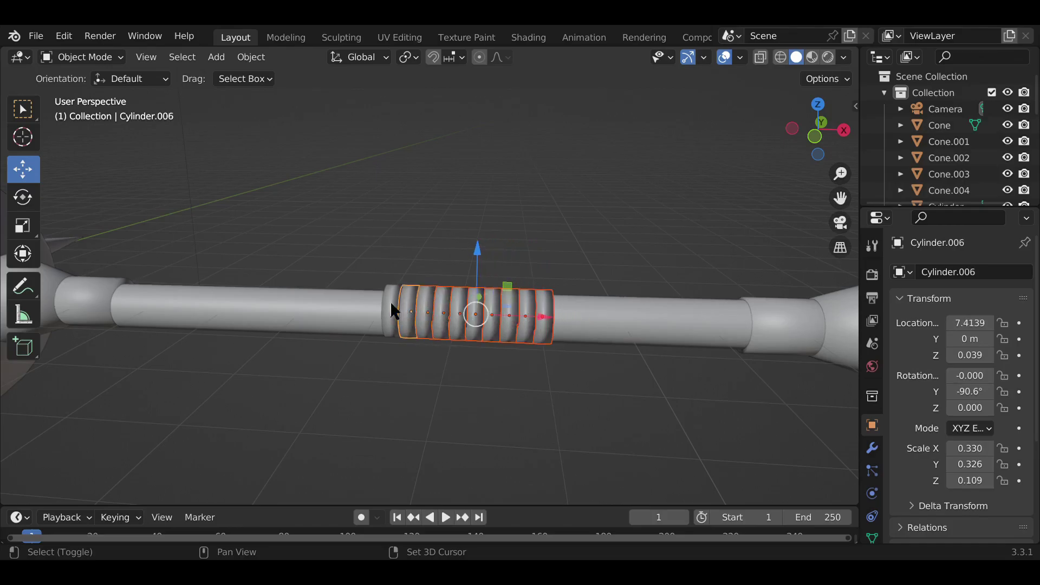
{"action": "left_click", "coordinate": [391, 304], "text": "shift"}
{"action": "key", "text": "ctrl+c"}
{"action": "key", "text": "ctrl+v"}
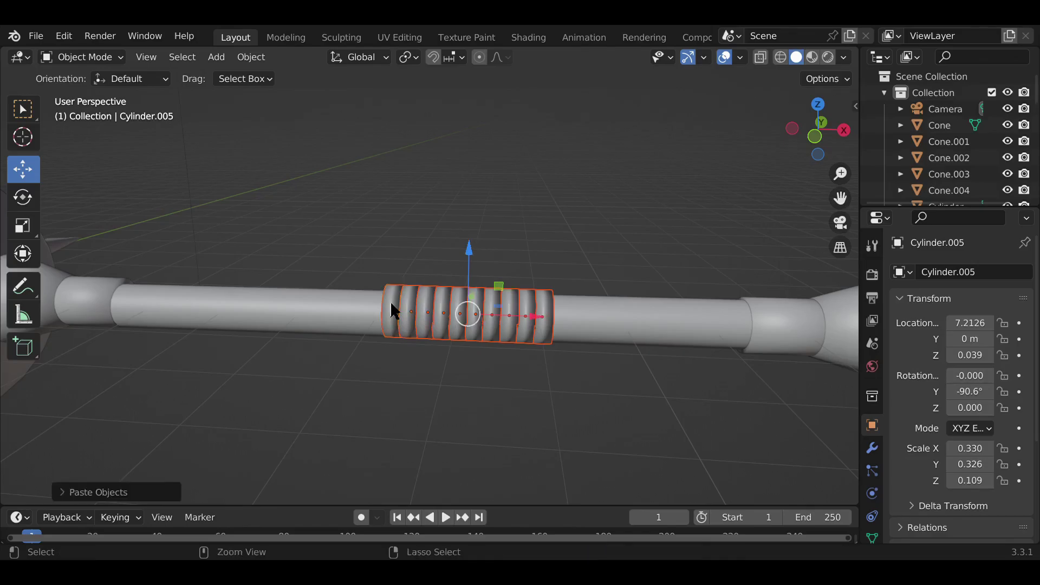
{"action": "left_click_drag", "start_coordinate": [536, 320], "coordinate": [380, 328]}
Step: Duplicate the set of ten thin rings again and move the copies along X toward the spiked head
{"action": "key", "text": "ctrl+c"}
{"action": "key", "text": "ctrl+v"}
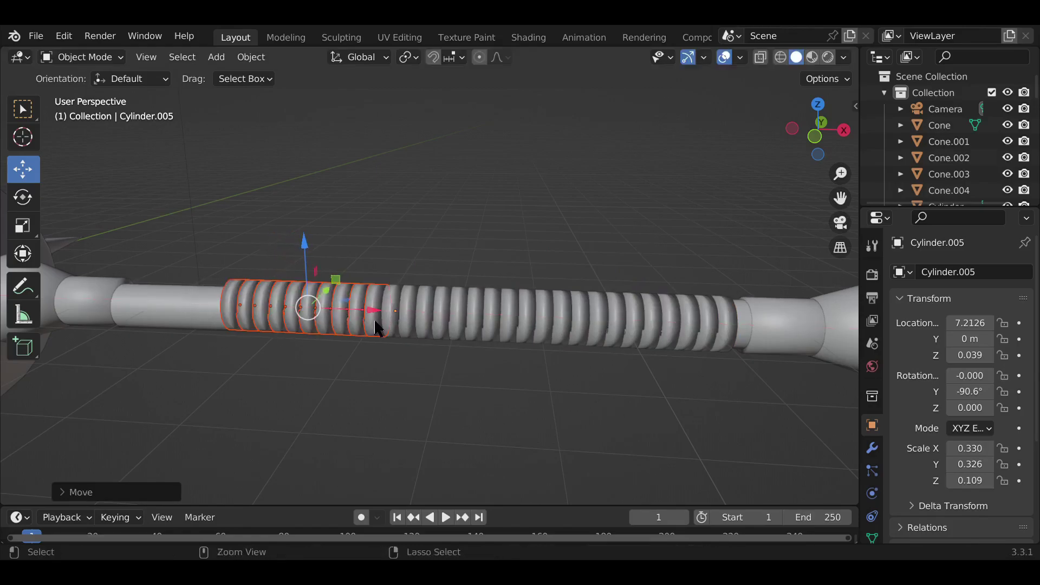
Step: Try extending the ring row to the head-side collar with another duplicated set of ten, and delete that set
{"action": "key", "text": "ctrl+v"}
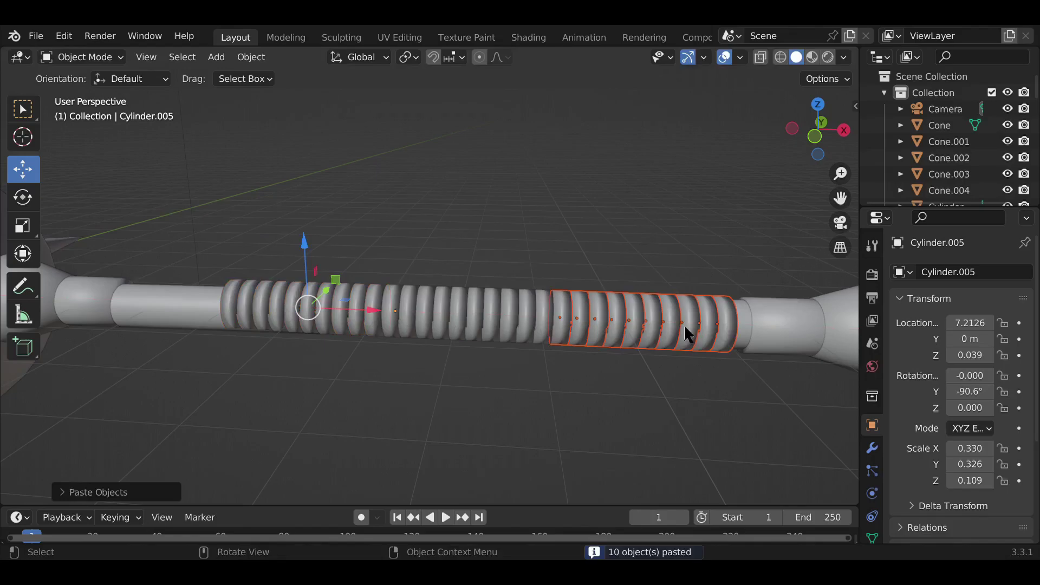
{"action": "left_click_drag", "start_coordinate": [373, 310], "coordinate": [756, 283]}
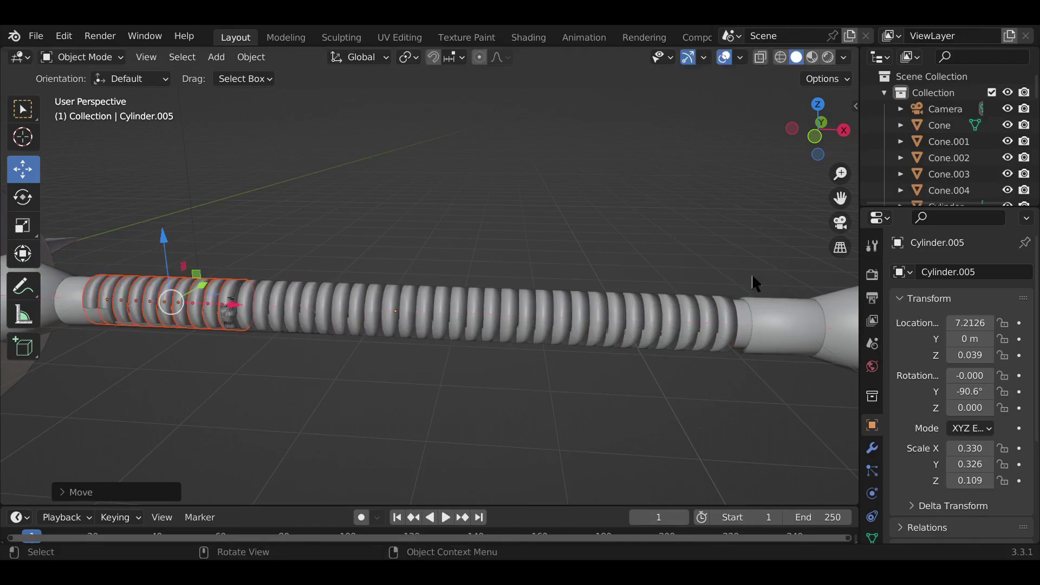
{"action": "left_click_drag", "start_coordinate": [840, 198], "coordinate": [992, 201]}
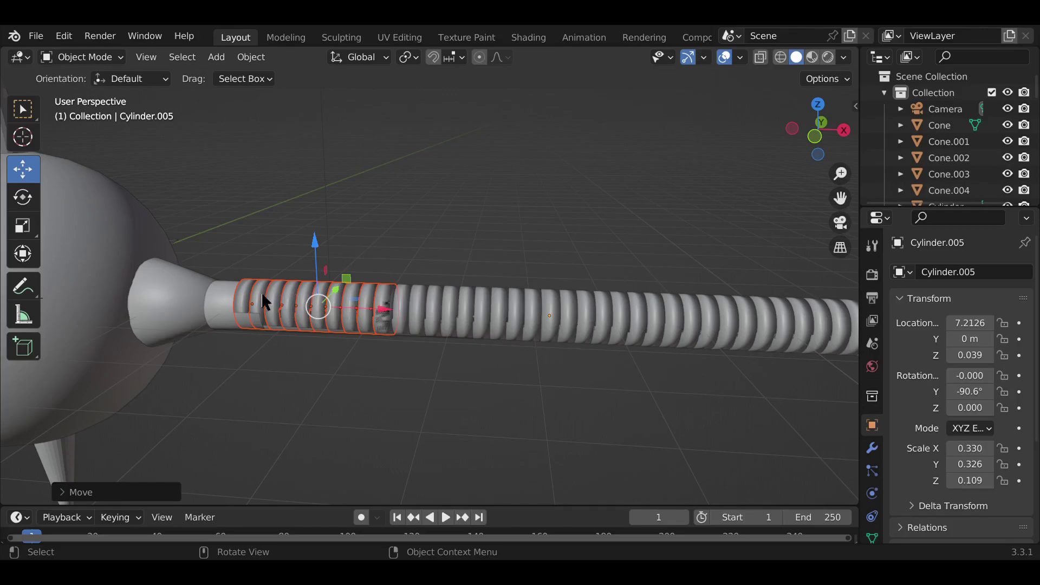
{"action": "key", "text": "Delete"}
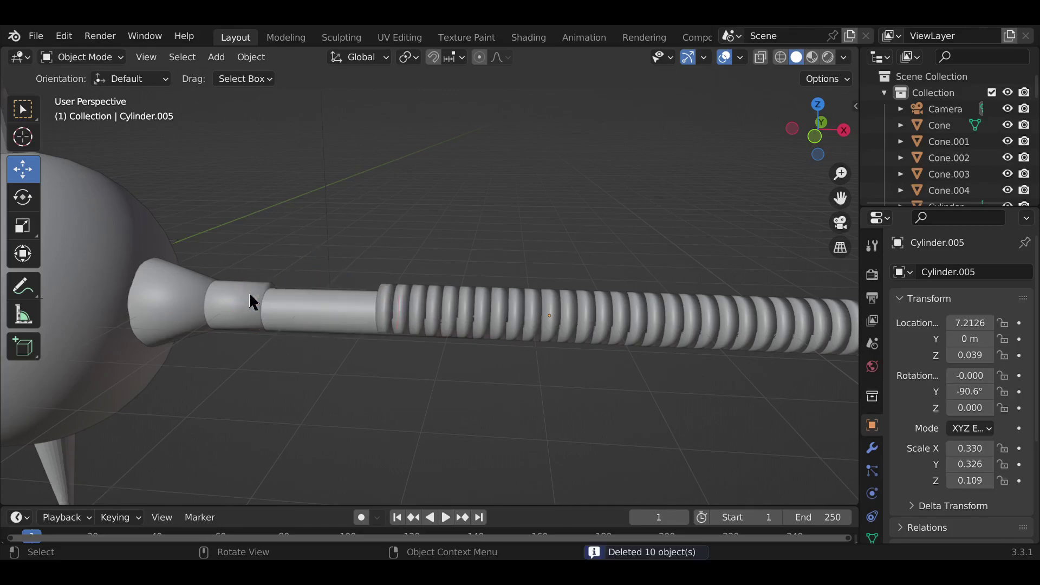
Step: Delete the outermost thin rings one by one at the pommel end of the row, leaving bare handle before the collar
{"action": "left_click_drag", "start_coordinate": [840, 198], "coordinate": [684, 196]}
{"action": "left_click", "coordinate": [725, 325]}
{"action": "key", "text": "Delete"}
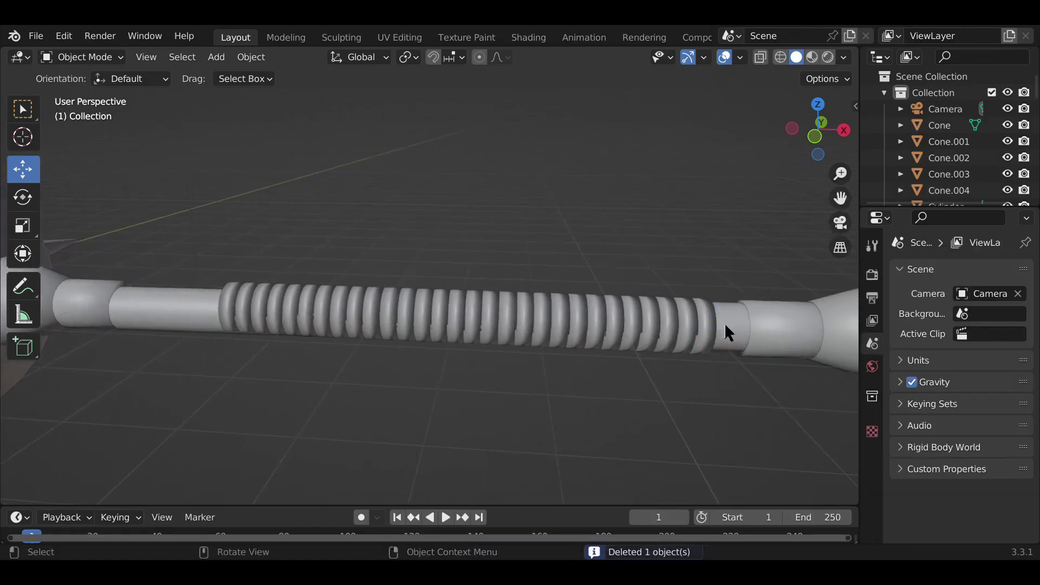
{"action": "left_click", "coordinate": [711, 320]}
{"action": "key", "text": "Delete"}
{"action": "left_click", "coordinate": [688, 315]}
{"action": "key", "text": "Delete"}
{"action": "left_click", "coordinate": [676, 323]}
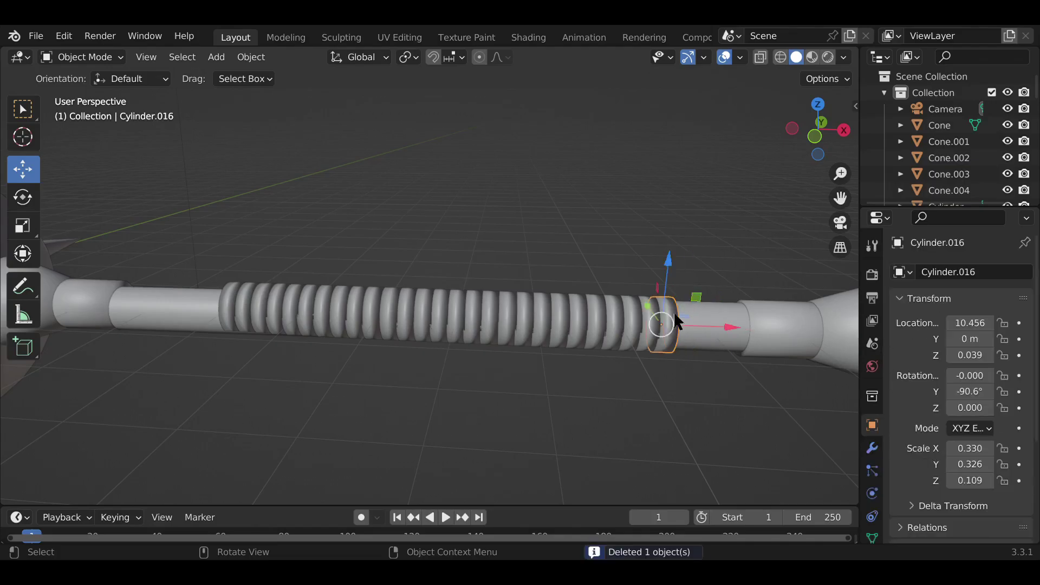
{"action": "key", "text": "Delete"}
{"action": "left_click", "coordinate": [646, 321]}
{"action": "key", "text": "Delete"}
{"action": "left_click", "coordinate": [629, 317]}
{"action": "key", "text": "Delete"}
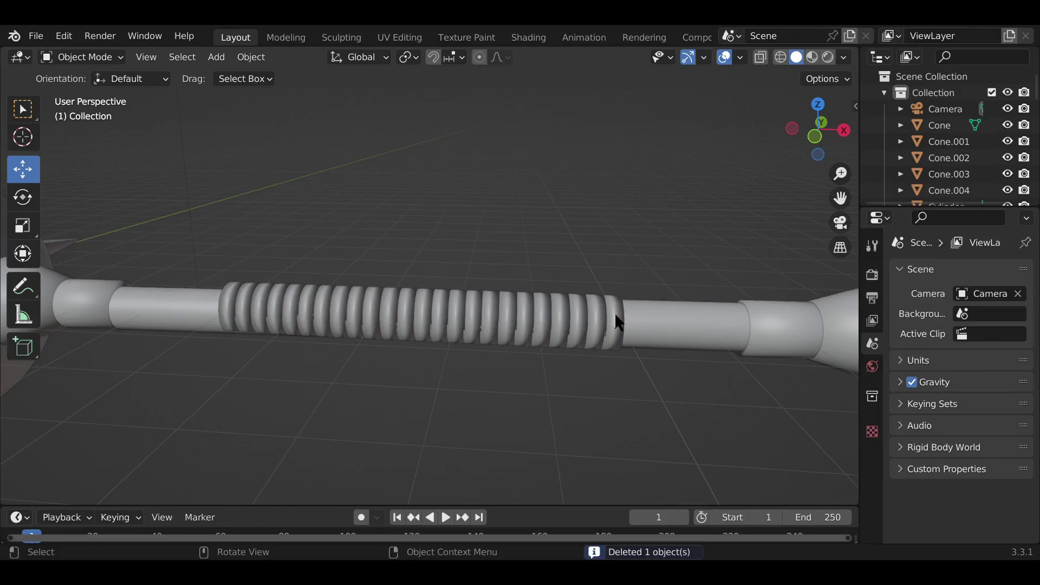
{"action": "left_click", "coordinate": [615, 316]}
{"action": "left_click", "coordinate": [602, 315]}
{"action": "left_click", "coordinate": [596, 317], "text": "shift"}
{"action": "left_click", "coordinate": [581, 320]}
{"action": "key", "text": "Delete"}
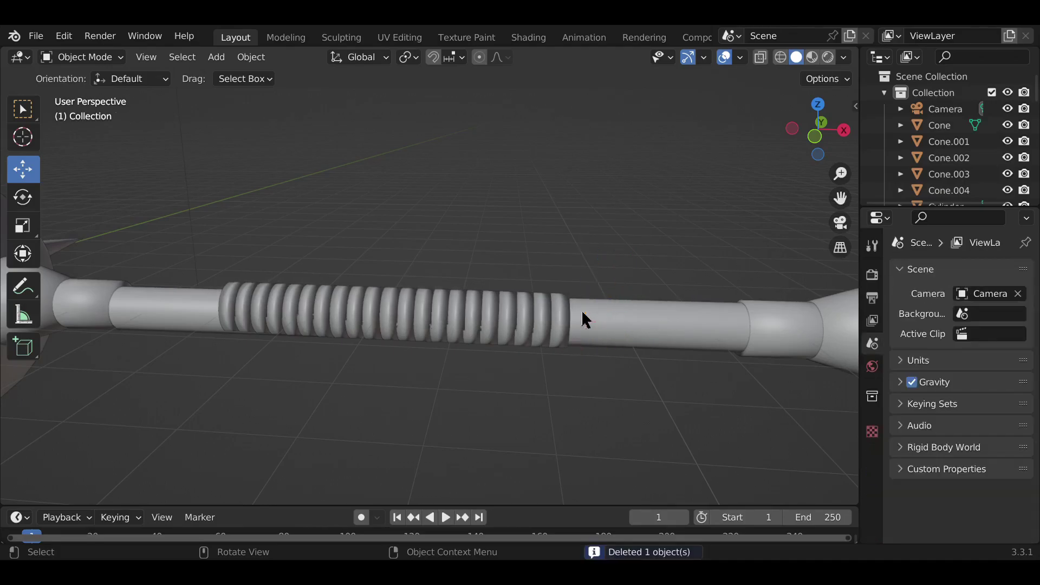
Step: Select the nine unevenly seated rings at the head end of the grip row, working from the handle's underside
{"action": "scroll", "coordinate": [622, 239], "scroll_direction": "down", "scroll_amount": 4}
{"action": "scroll", "coordinate": [622, 238], "scroll_direction": "down", "scroll_amount": 3}
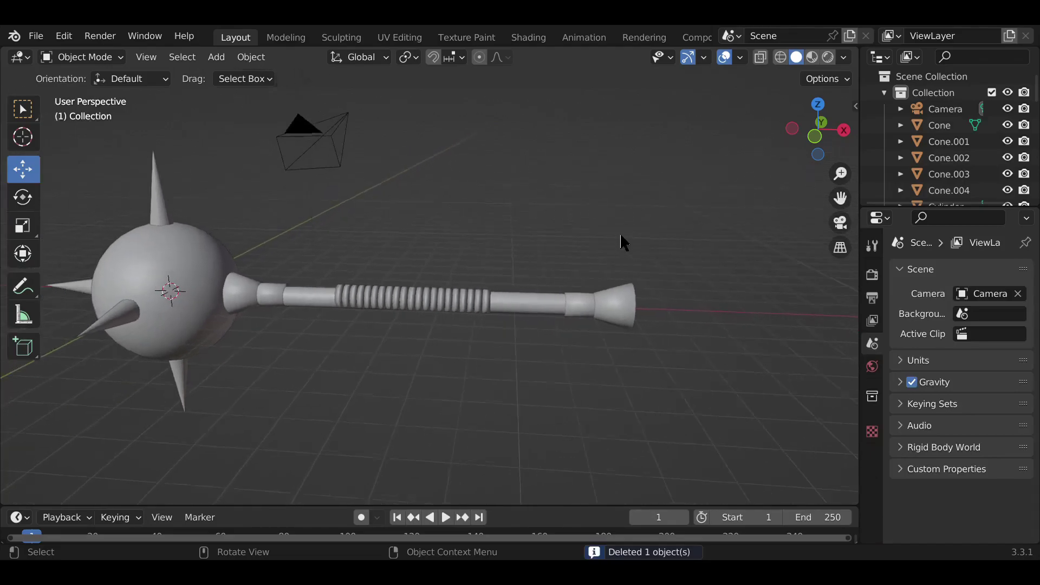
{"action": "mouse_move", "coordinate": [805, 154]}
{"action": "left_mouse_down"}
{"action": "mouse_move", "coordinate": [769, 195]}
{"action": "mouse_move", "coordinate": [788, 114]}
{"action": "mouse_move", "coordinate": [777, 179]}
{"action": "mouse_move", "coordinate": [720, 178]}
{"action": "mouse_move", "coordinate": [805, 141]}
{"action": "left_mouse_up"}
{"action": "scroll", "coordinate": [374, 305], "scroll_direction": "up", "scroll_amount": 5}
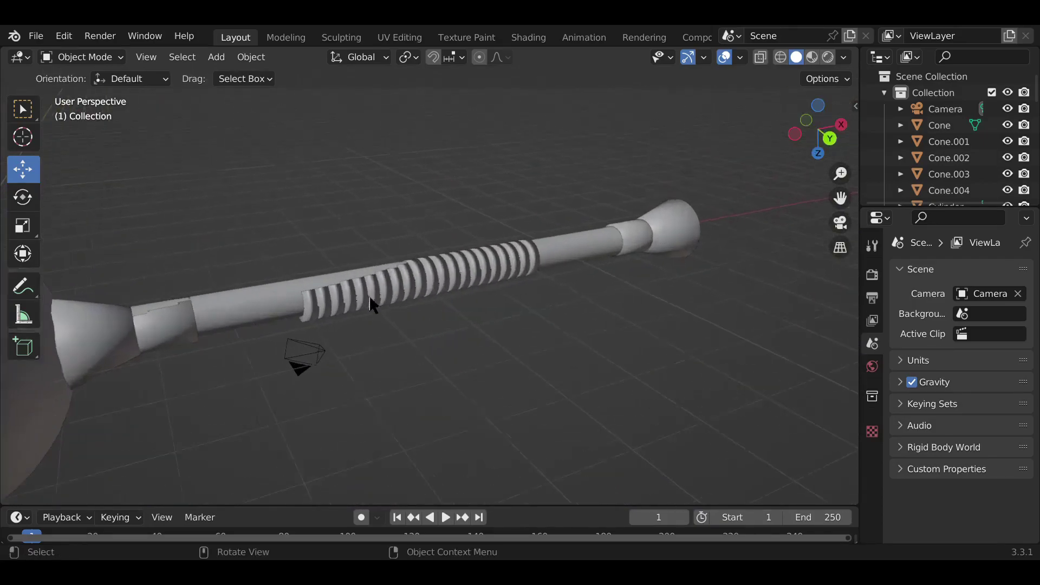
{"action": "left_click_drag", "start_coordinate": [812, 154], "coordinate": [799, 164]}
{"action": "left_click_drag", "start_coordinate": [840, 198], "coordinate": [844, 205]}
{"action": "scroll", "coordinate": [558, 233], "scroll_direction": "up", "scroll_amount": 3}
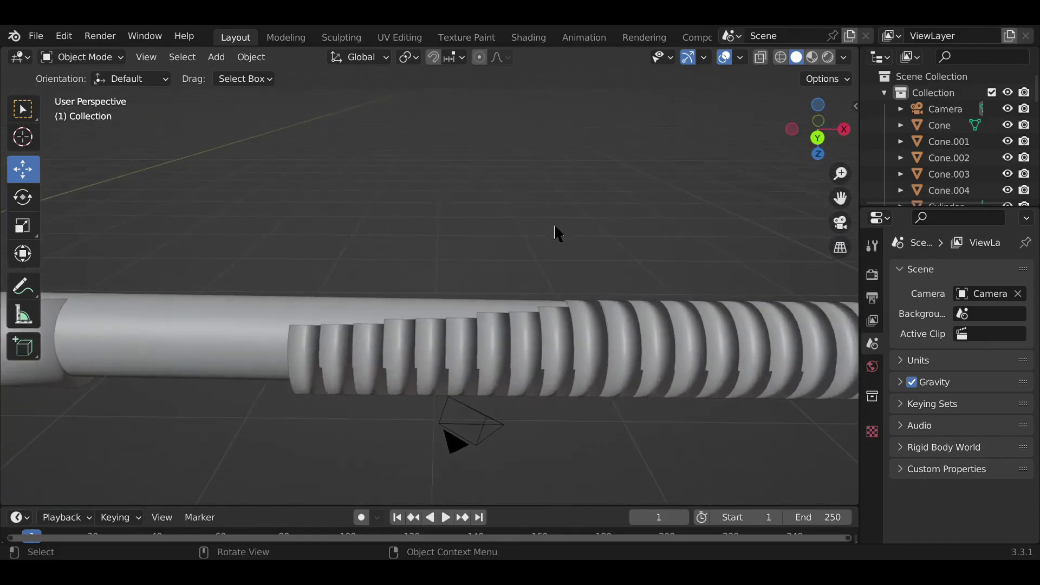
{"action": "left_click", "coordinate": [551, 328]}
{"action": "left_click", "coordinate": [523, 341], "text": "shift"}
{"action": "left_click", "coordinate": [524, 341], "text": "shift"}
{"action": "left_click", "coordinate": [539, 242]}
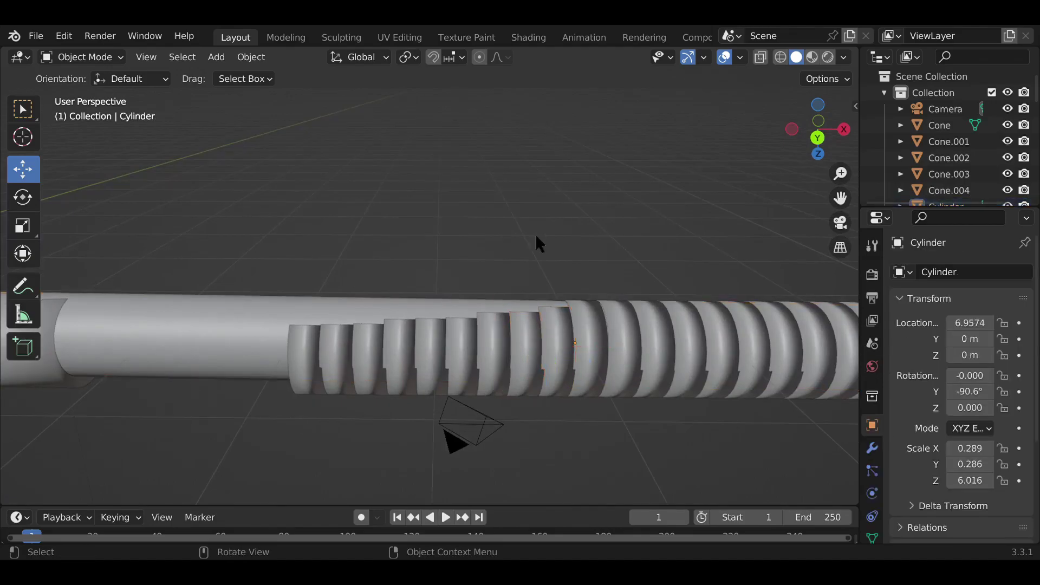
{"action": "left_click", "coordinate": [560, 340], "text": "shift"}
{"action": "left_click", "coordinate": [515, 356], "text": "shift"}
{"action": "left_click", "coordinate": [495, 347], "text": "shift"}
{"action": "left_click", "coordinate": [467, 353], "text": "shift"}
{"action": "left_click", "coordinate": [435, 352], "text": "shift"}
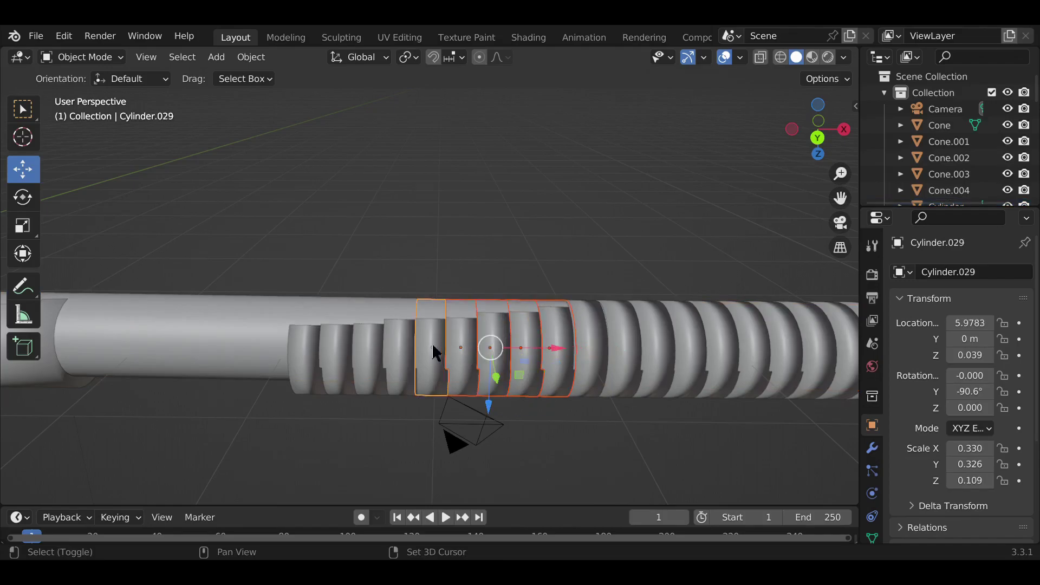
{"action": "left_click", "coordinate": [399, 342], "text": "shift"}
{"action": "left_click", "coordinate": [366, 341], "text": "shift"}
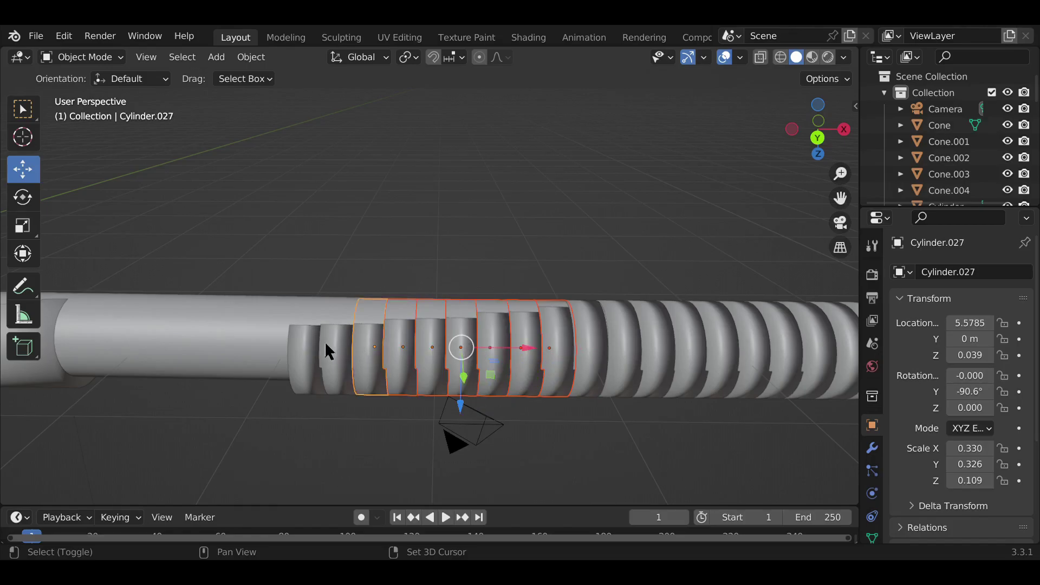
{"action": "left_click", "coordinate": [324, 340], "text": "shift"}
{"action": "left_click", "coordinate": [306, 340], "text": "shift"}
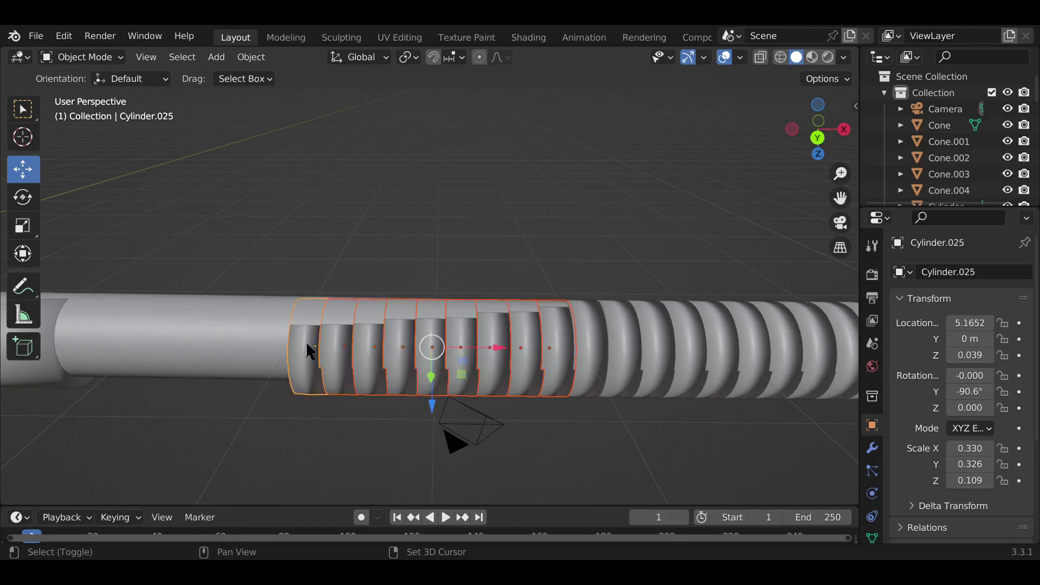
Step: Shift the nine selected rings slightly along Y to about 0.018 m
{"action": "left_click", "coordinate": [817, 140]}
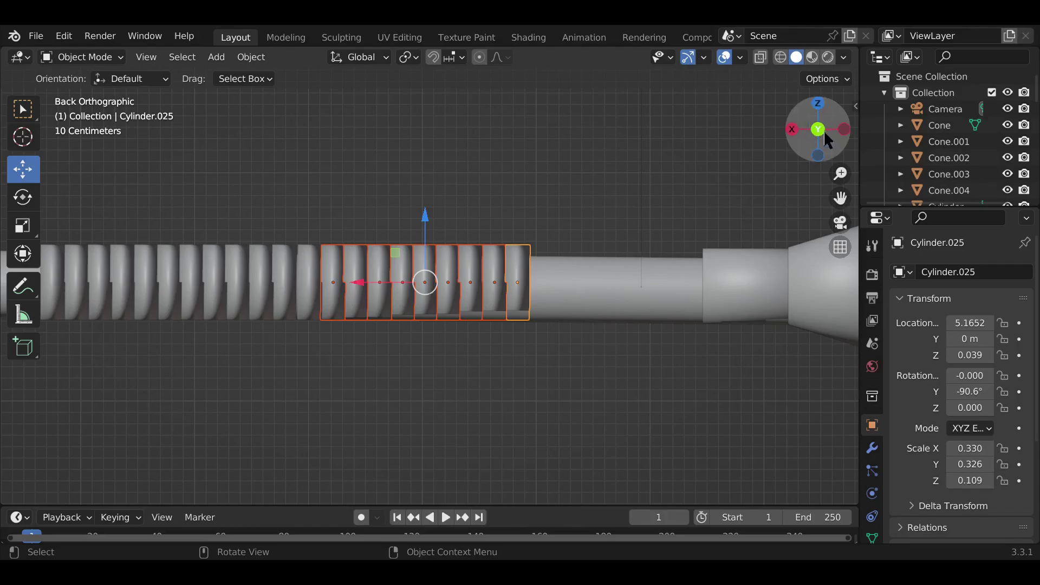
{"action": "left_click", "coordinate": [818, 105]}
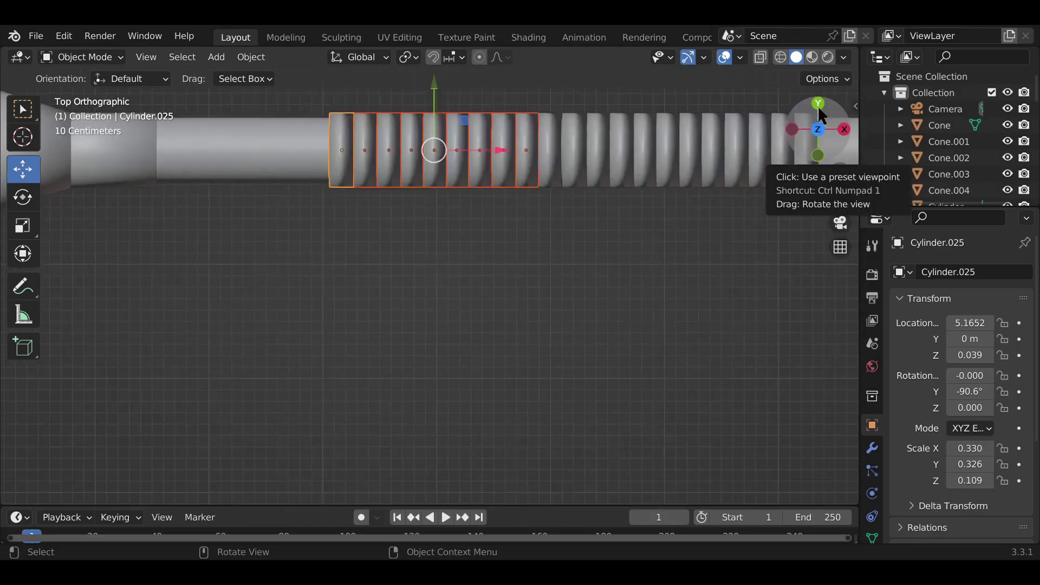
{"action": "scroll", "coordinate": [750, 221], "scroll_direction": "down", "scroll_amount": 4}
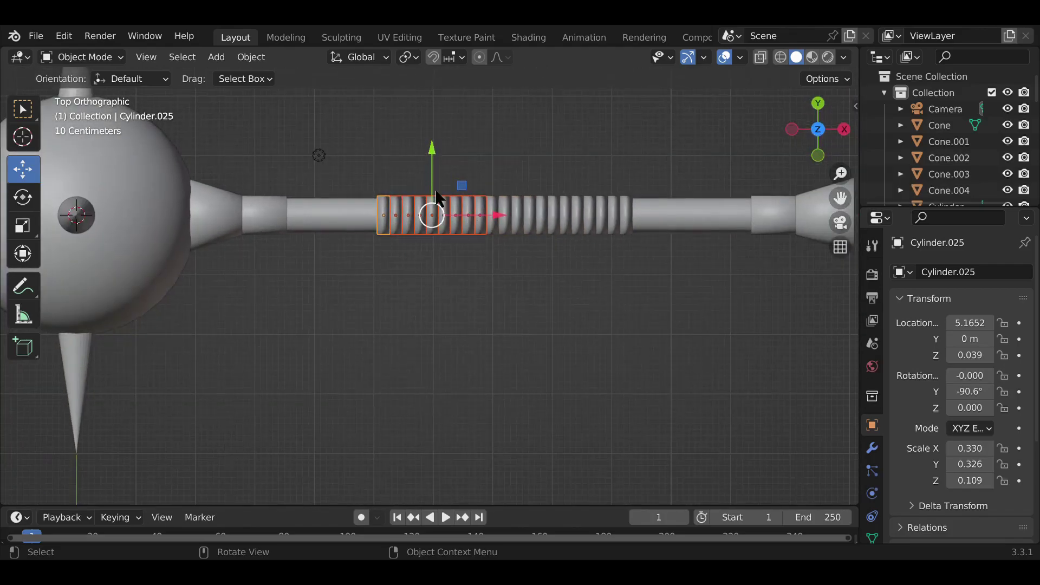
{"action": "left_click_drag", "start_coordinate": [432, 155], "coordinate": [436, 157]}
Step: Move the nine rings along Z to about 0 m so they wrap evenly around the handle, and deselect them
{"action": "mouse_move", "coordinate": [800, 139]}
{"action": "left_mouse_down"}
{"action": "mouse_move", "coordinate": [769, 201]}
{"action": "mouse_move", "coordinate": [816, 132]}
{"action": "left_mouse_up"}
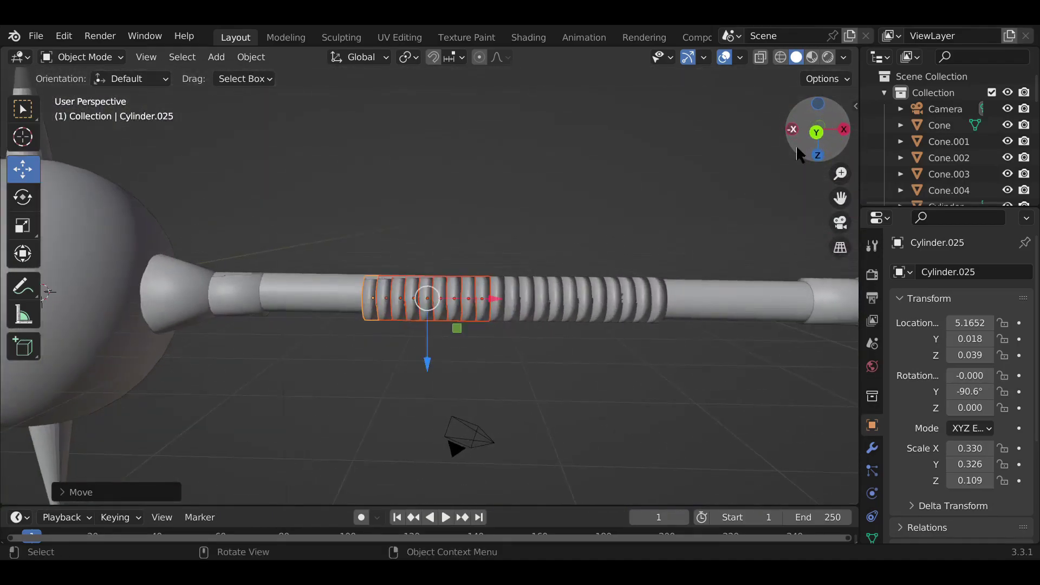
{"action": "left_click_drag", "start_coordinate": [427, 367], "coordinate": [433, 369]}
{"action": "left_click_drag", "start_coordinate": [801, 139], "coordinate": [778, 196]}
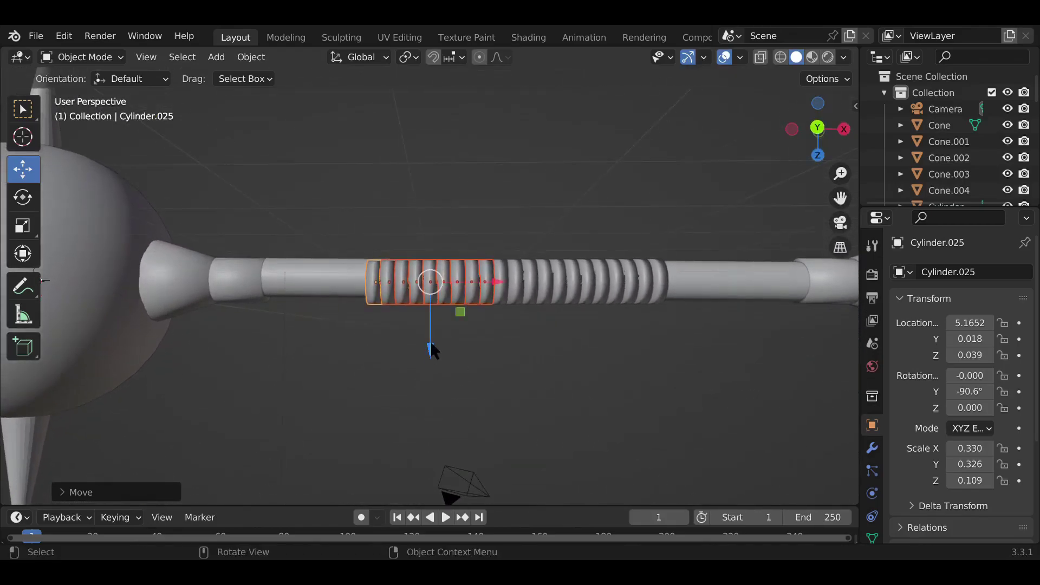
{"action": "left_click_drag", "start_coordinate": [432, 352], "coordinate": [439, 346]}
{"action": "mouse_move", "coordinate": [802, 135]}
{"action": "left_mouse_down"}
{"action": "mouse_move", "coordinate": [801, 157]}
{"action": "mouse_move", "coordinate": [803, 136]}
{"action": "left_mouse_up"}
{"action": "left_click", "coordinate": [689, 191]}
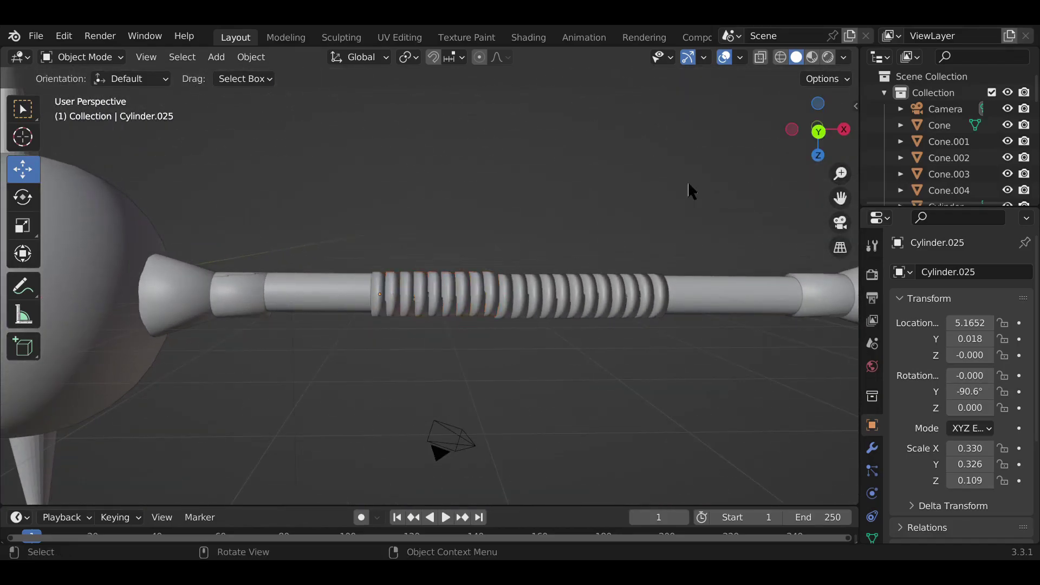
{"action": "scroll", "coordinate": [634, 206], "scroll_direction": "down", "scroll_amount": 6}
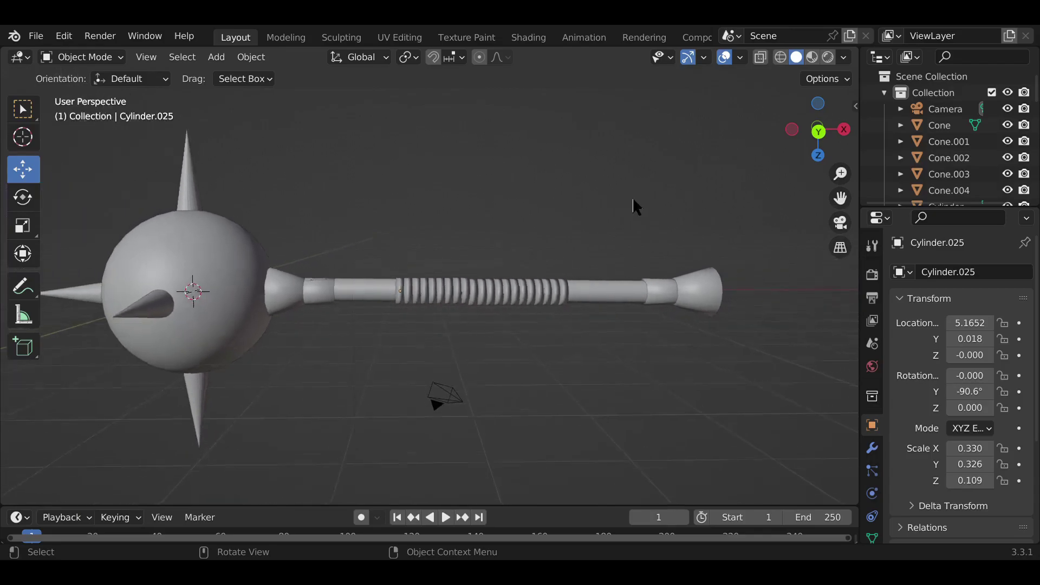
{"action": "scroll", "coordinate": [635, 205], "scroll_direction": "down", "scroll_amount": 4}
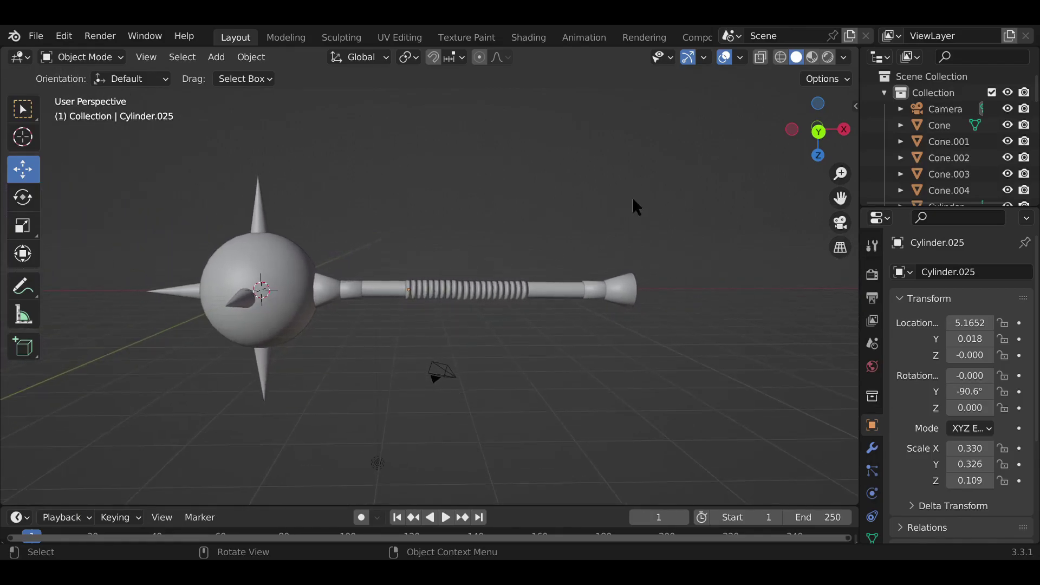
{"action": "scroll", "coordinate": [634, 206], "scroll_direction": "down", "scroll_amount": 2}
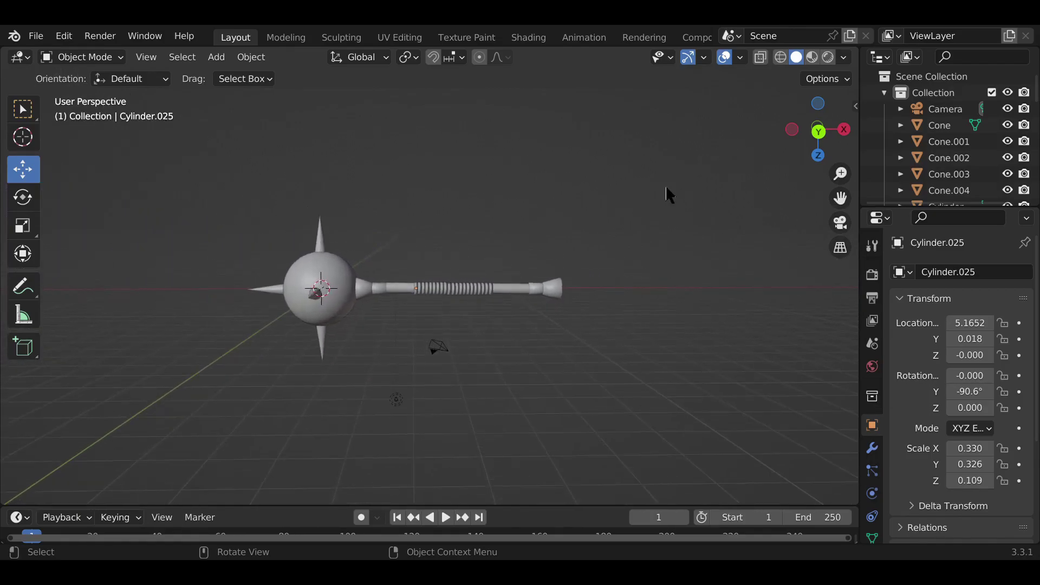
{"action": "mouse_move", "coordinate": [801, 160]}
{"action": "left_mouse_down"}
{"action": "mouse_move", "coordinate": [824, 162]}
{"action": "mouse_move", "coordinate": [843, 182]}
{"action": "mouse_move", "coordinate": [805, 167]}
{"action": "left_mouse_up"}
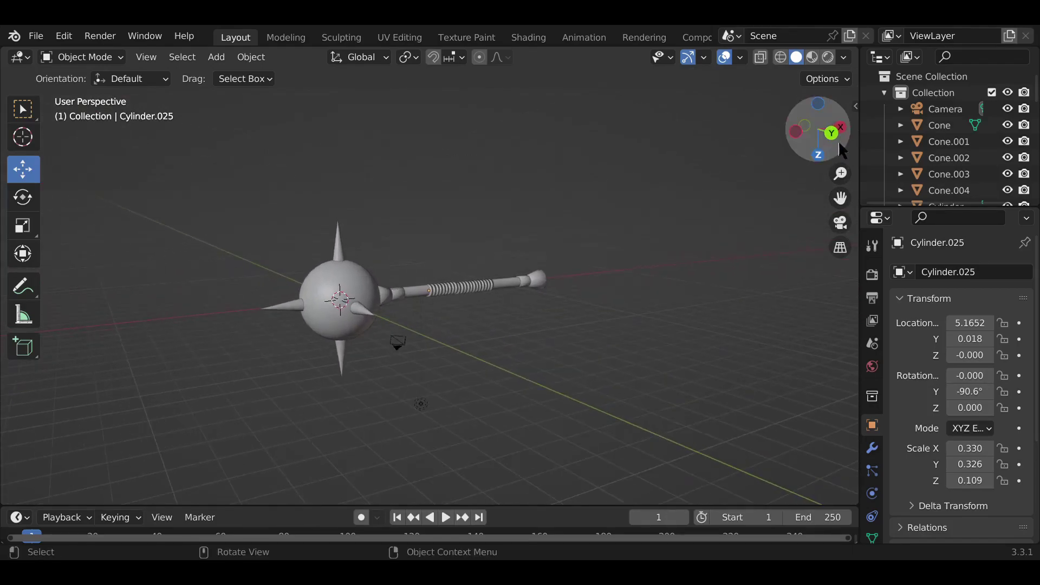